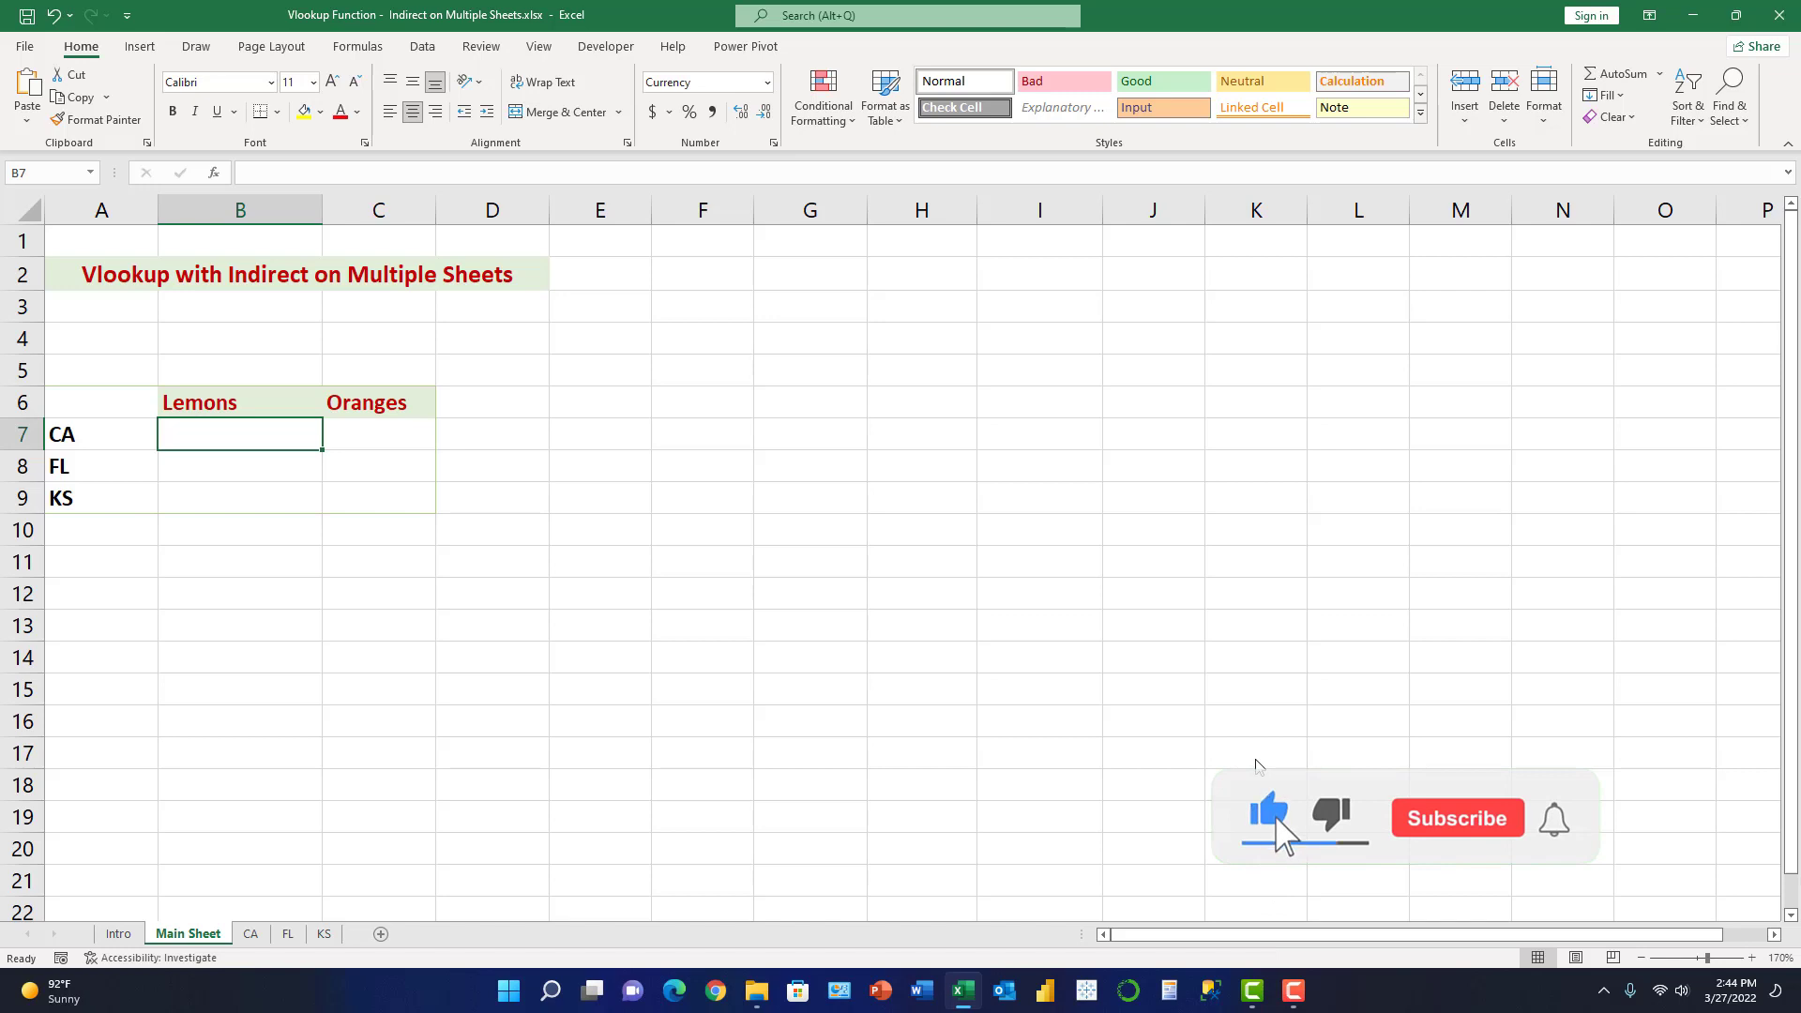
# Step: Review the sales tables on the CA, FL and KS sheets, then return to Main Sheet
pyautogui.click(252, 934)
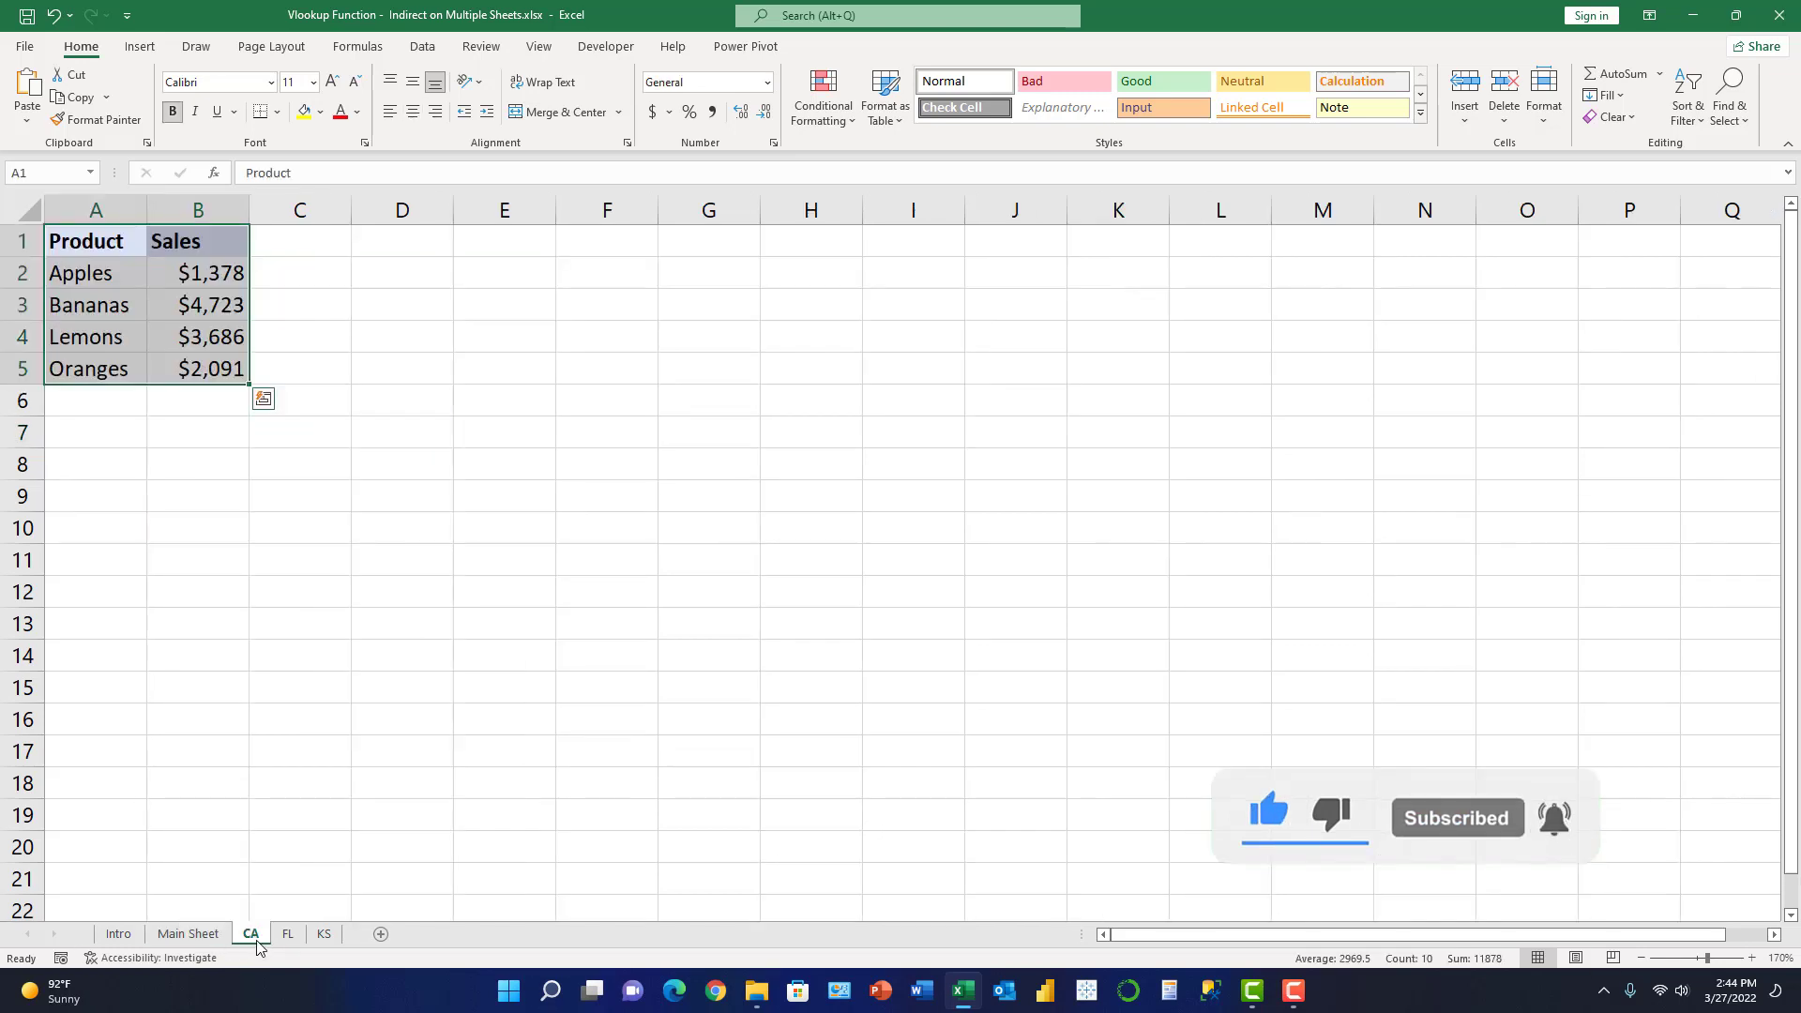
pyautogui.click(289, 531)
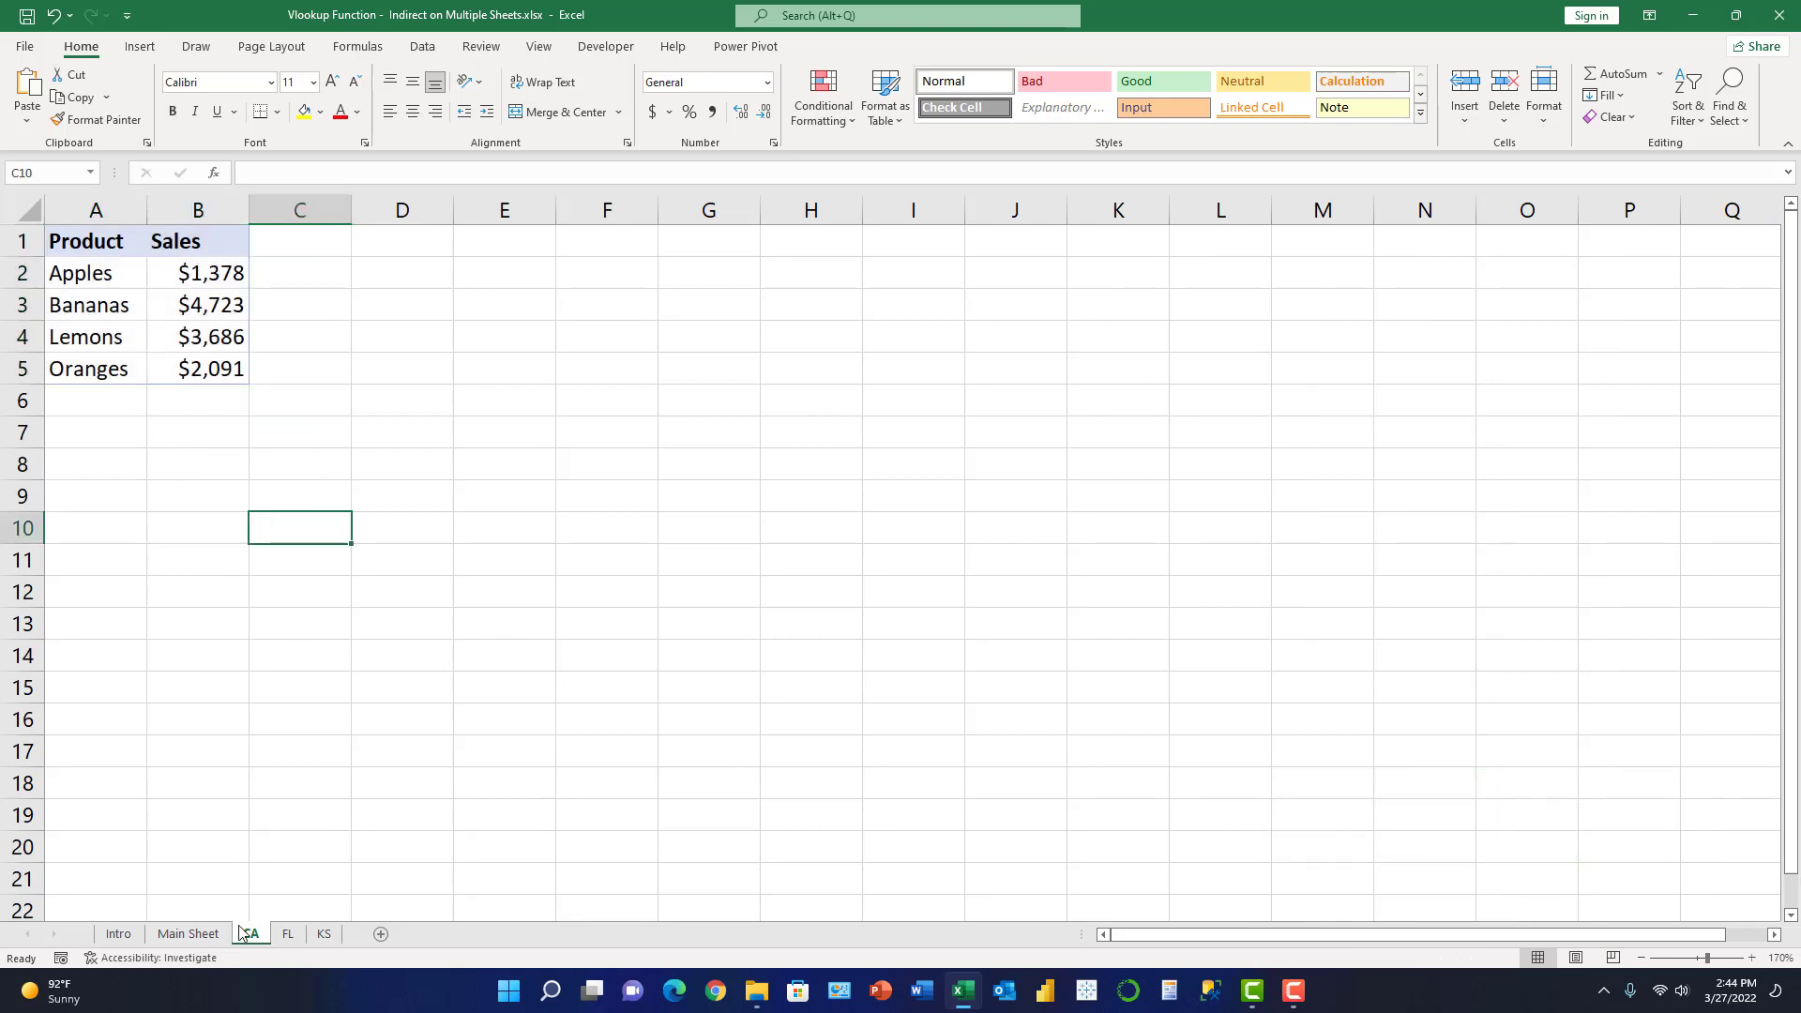
pyautogui.click(293, 934)
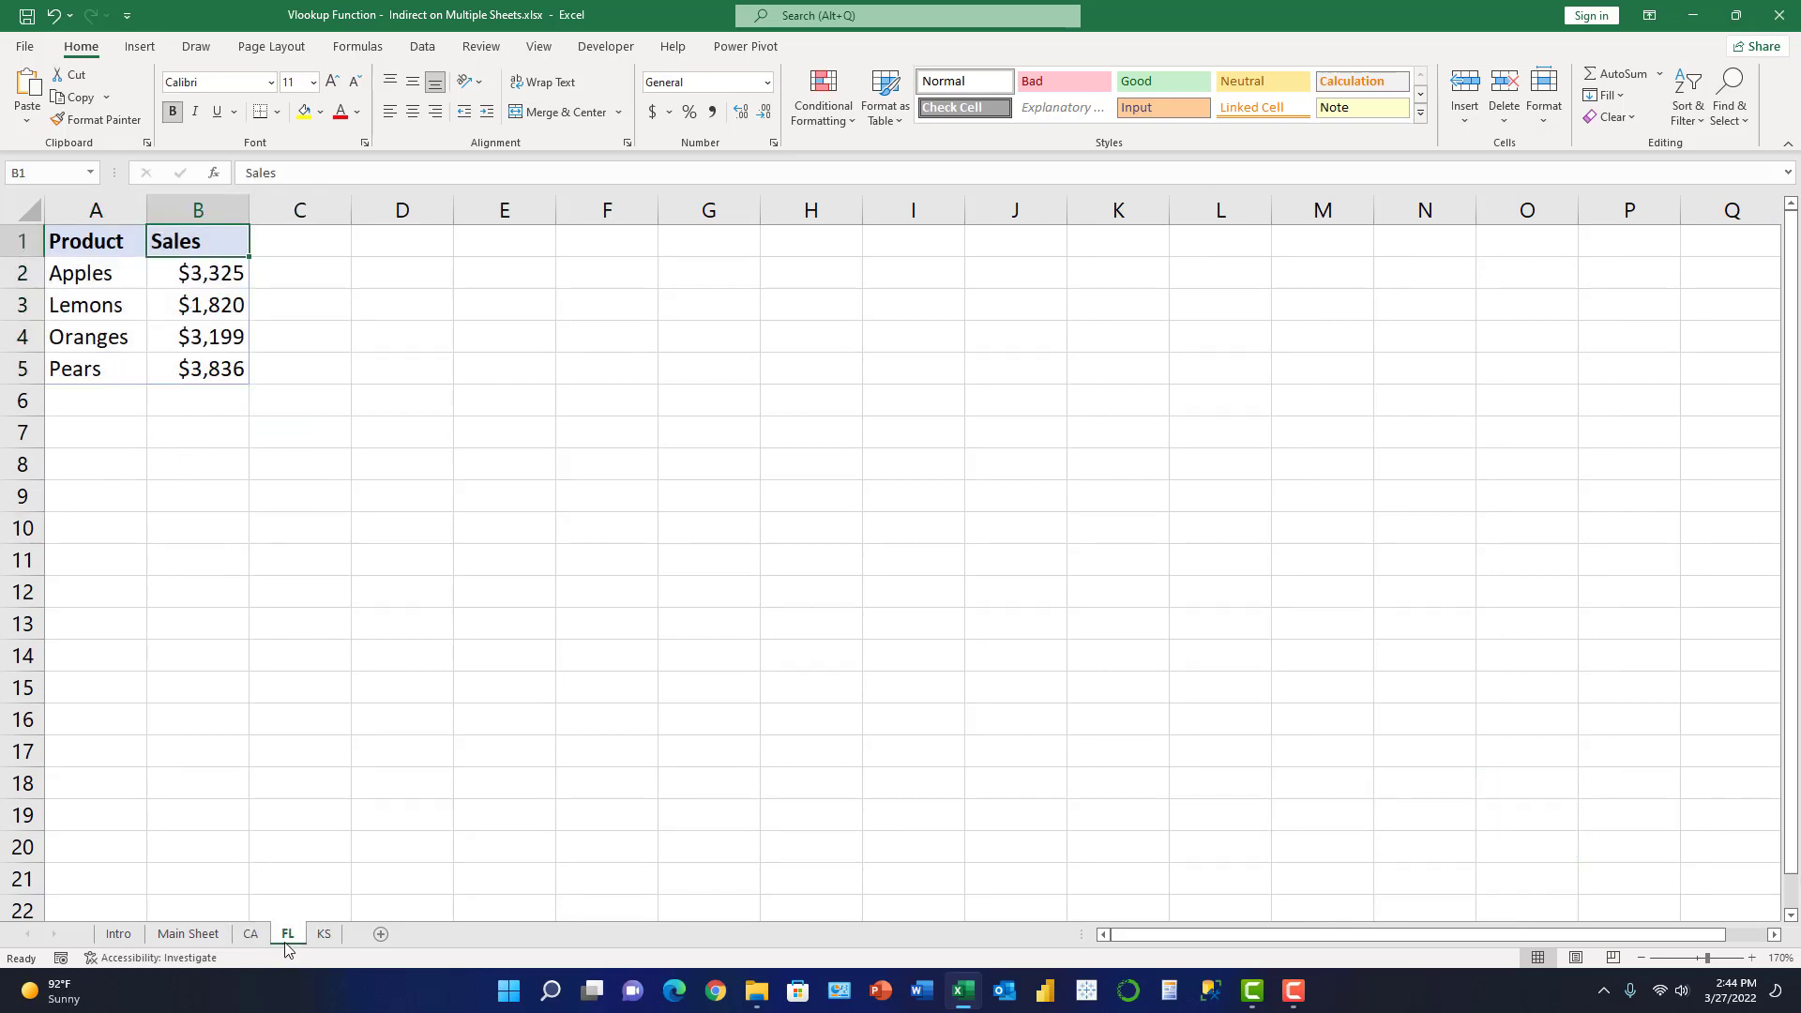
pyautogui.click(323, 934)
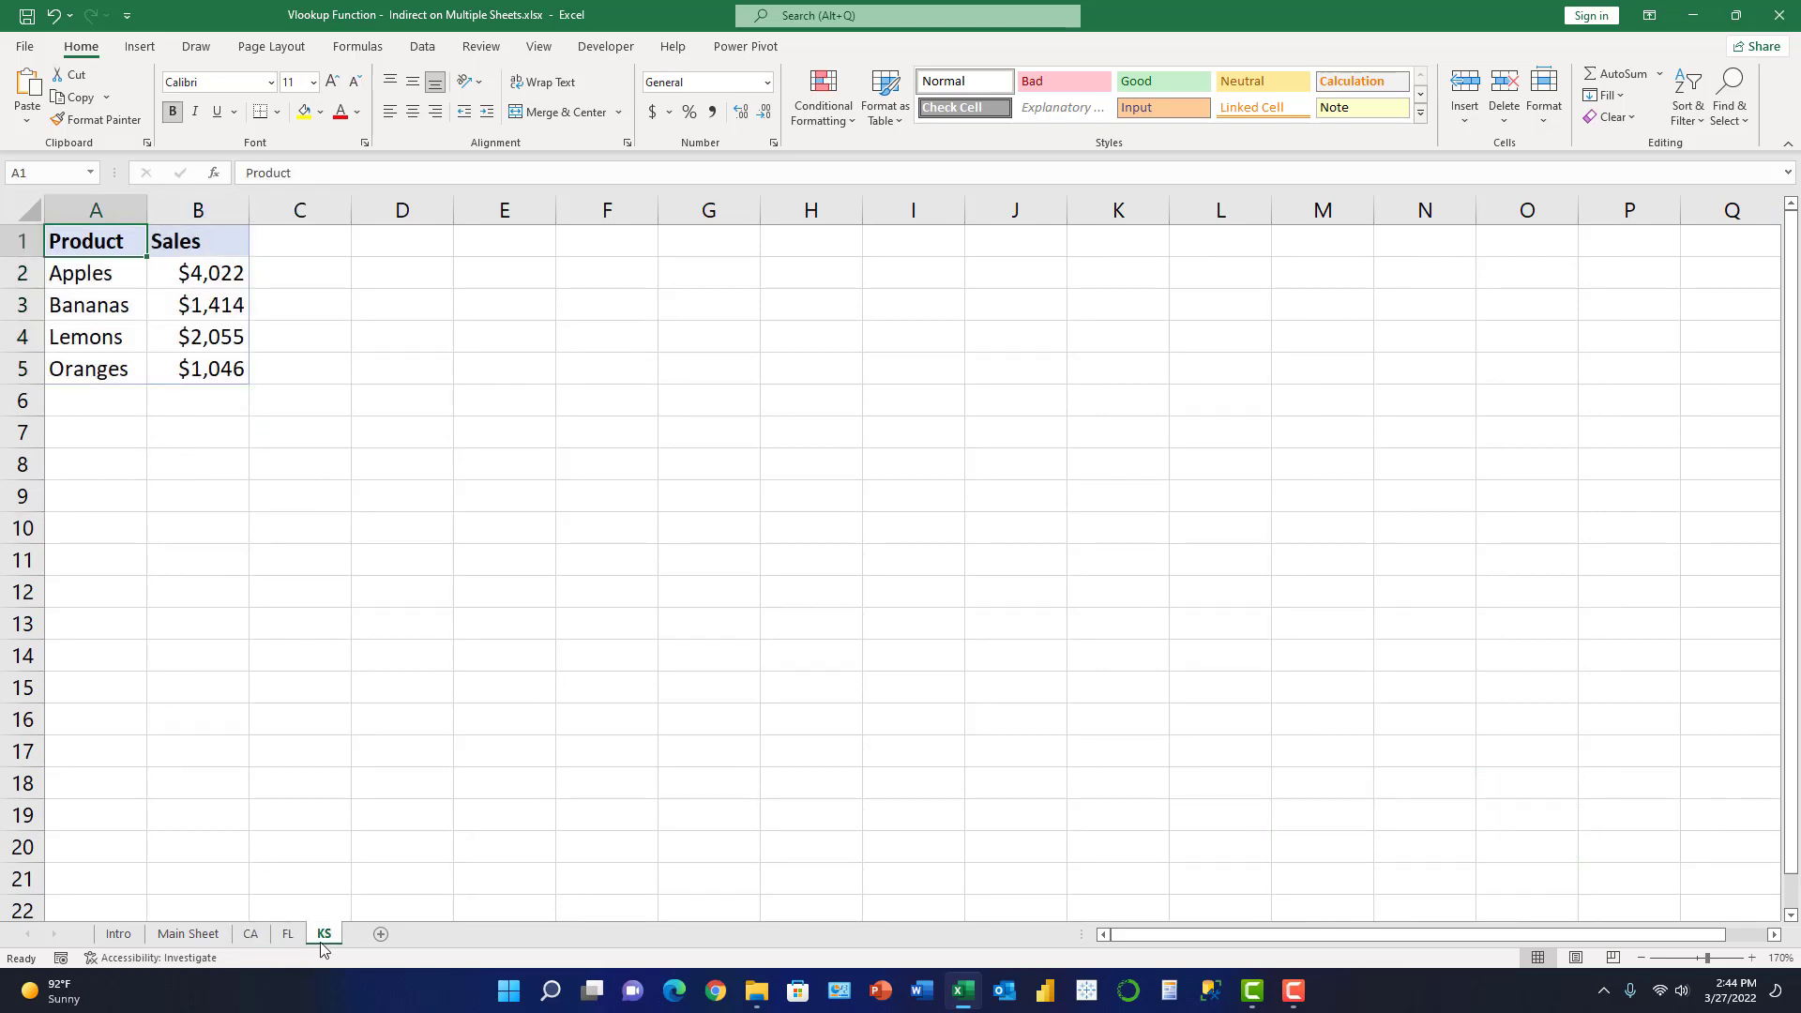
pyautogui.click(250, 934)
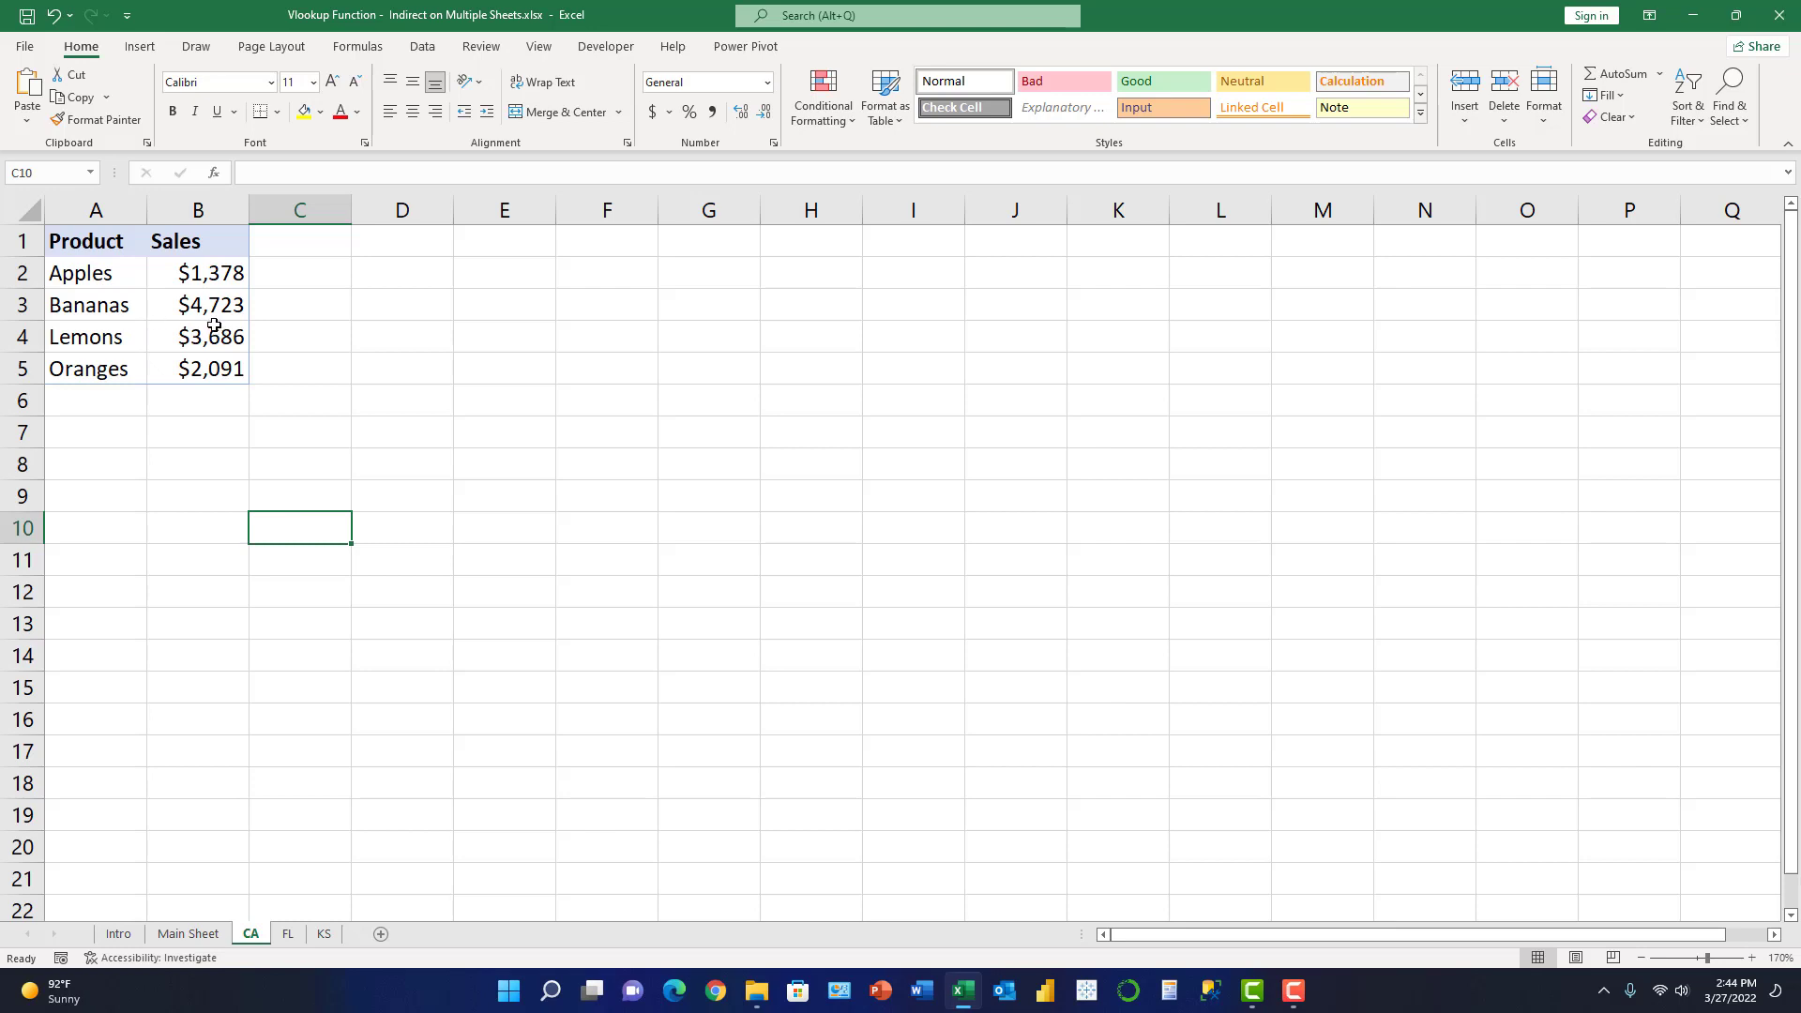
pyautogui.click(188, 933)
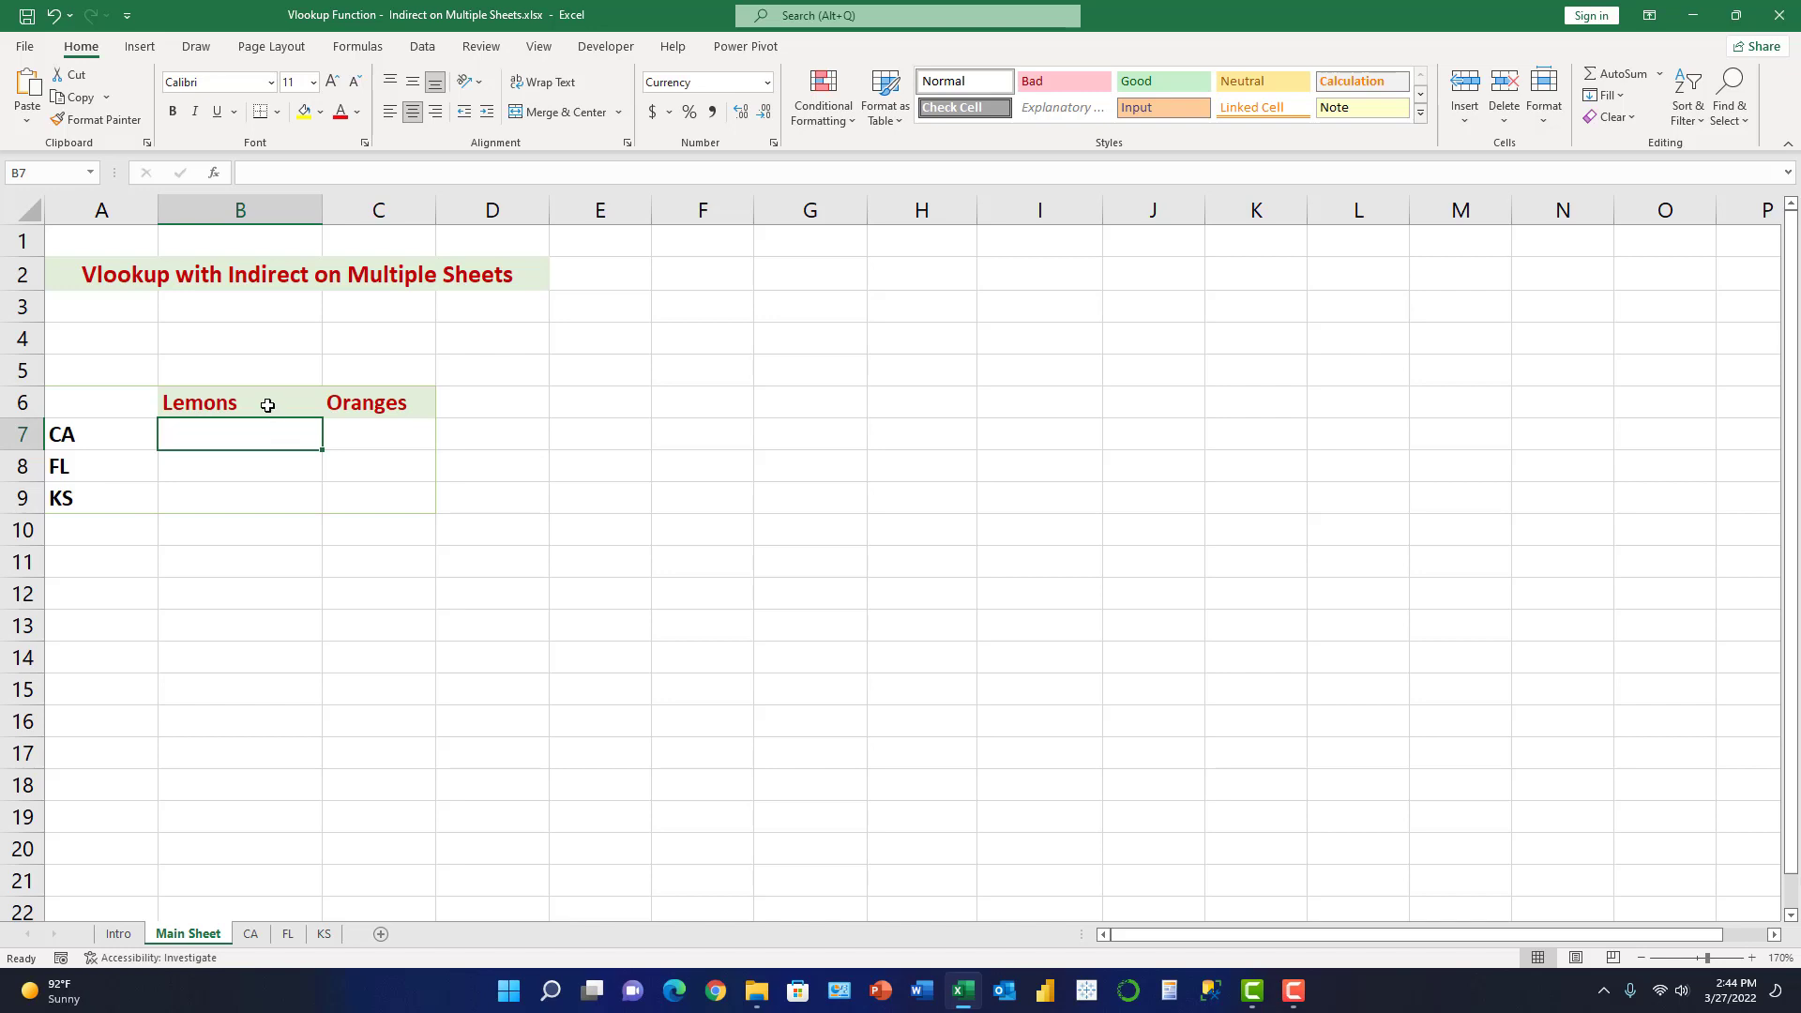
# Step: Point out the Lemons and Oranges headings and the CA, FL, KS Lemons cells on Main Sheet
pyautogui.click(265, 404)
pyautogui.click(404, 409)
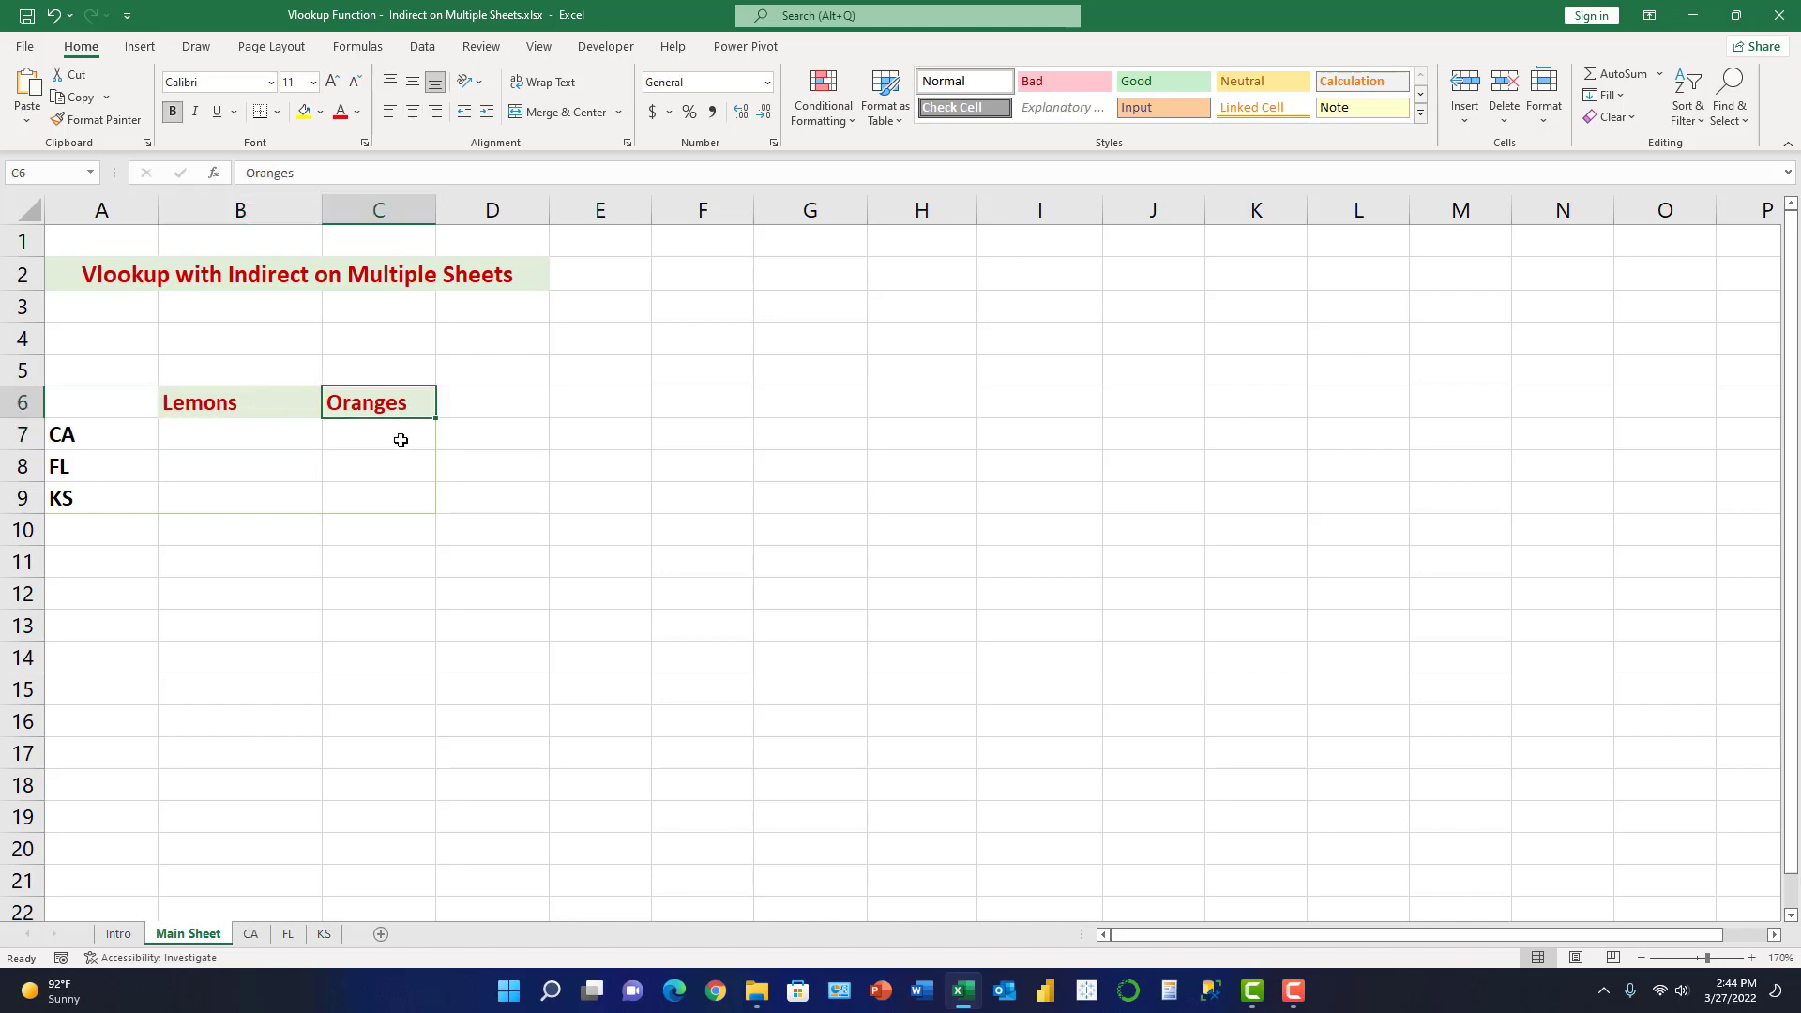
pyautogui.click(270, 451)
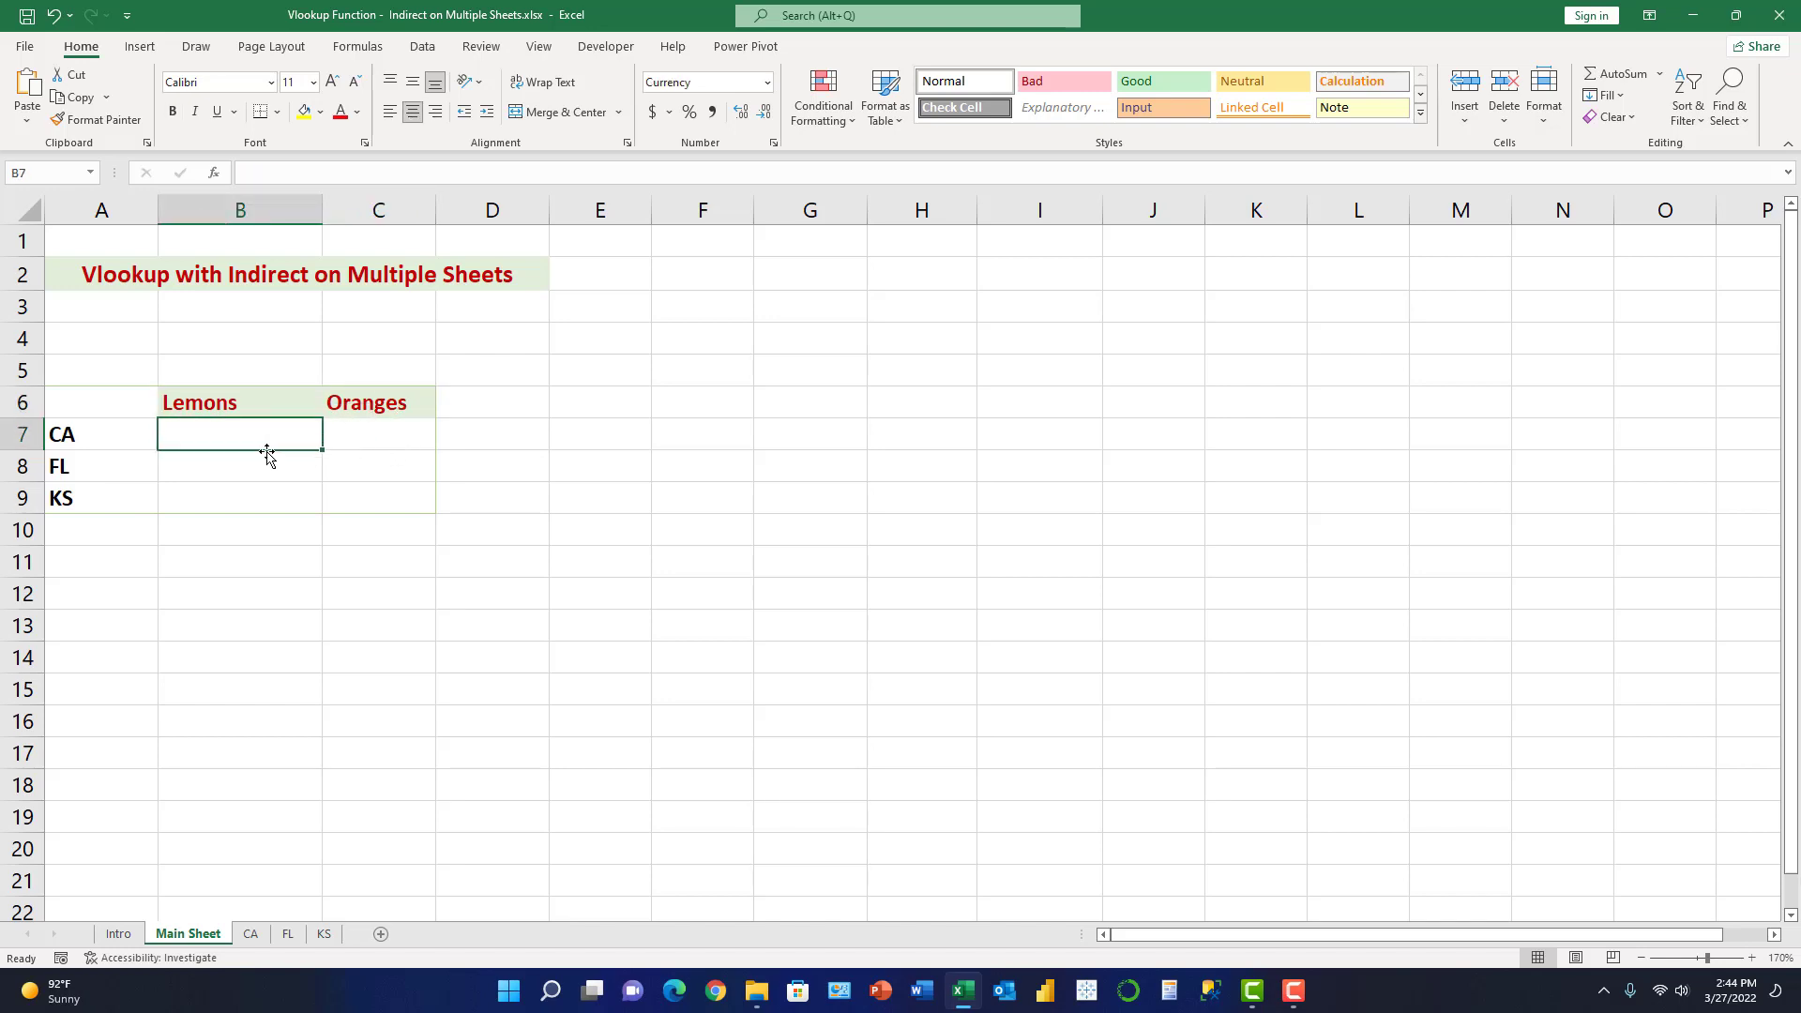
pyautogui.click(266, 475)
pyautogui.click(250, 518)
pyautogui.click(250, 432)
pyautogui.click(239, 470)
pyautogui.click(229, 502)
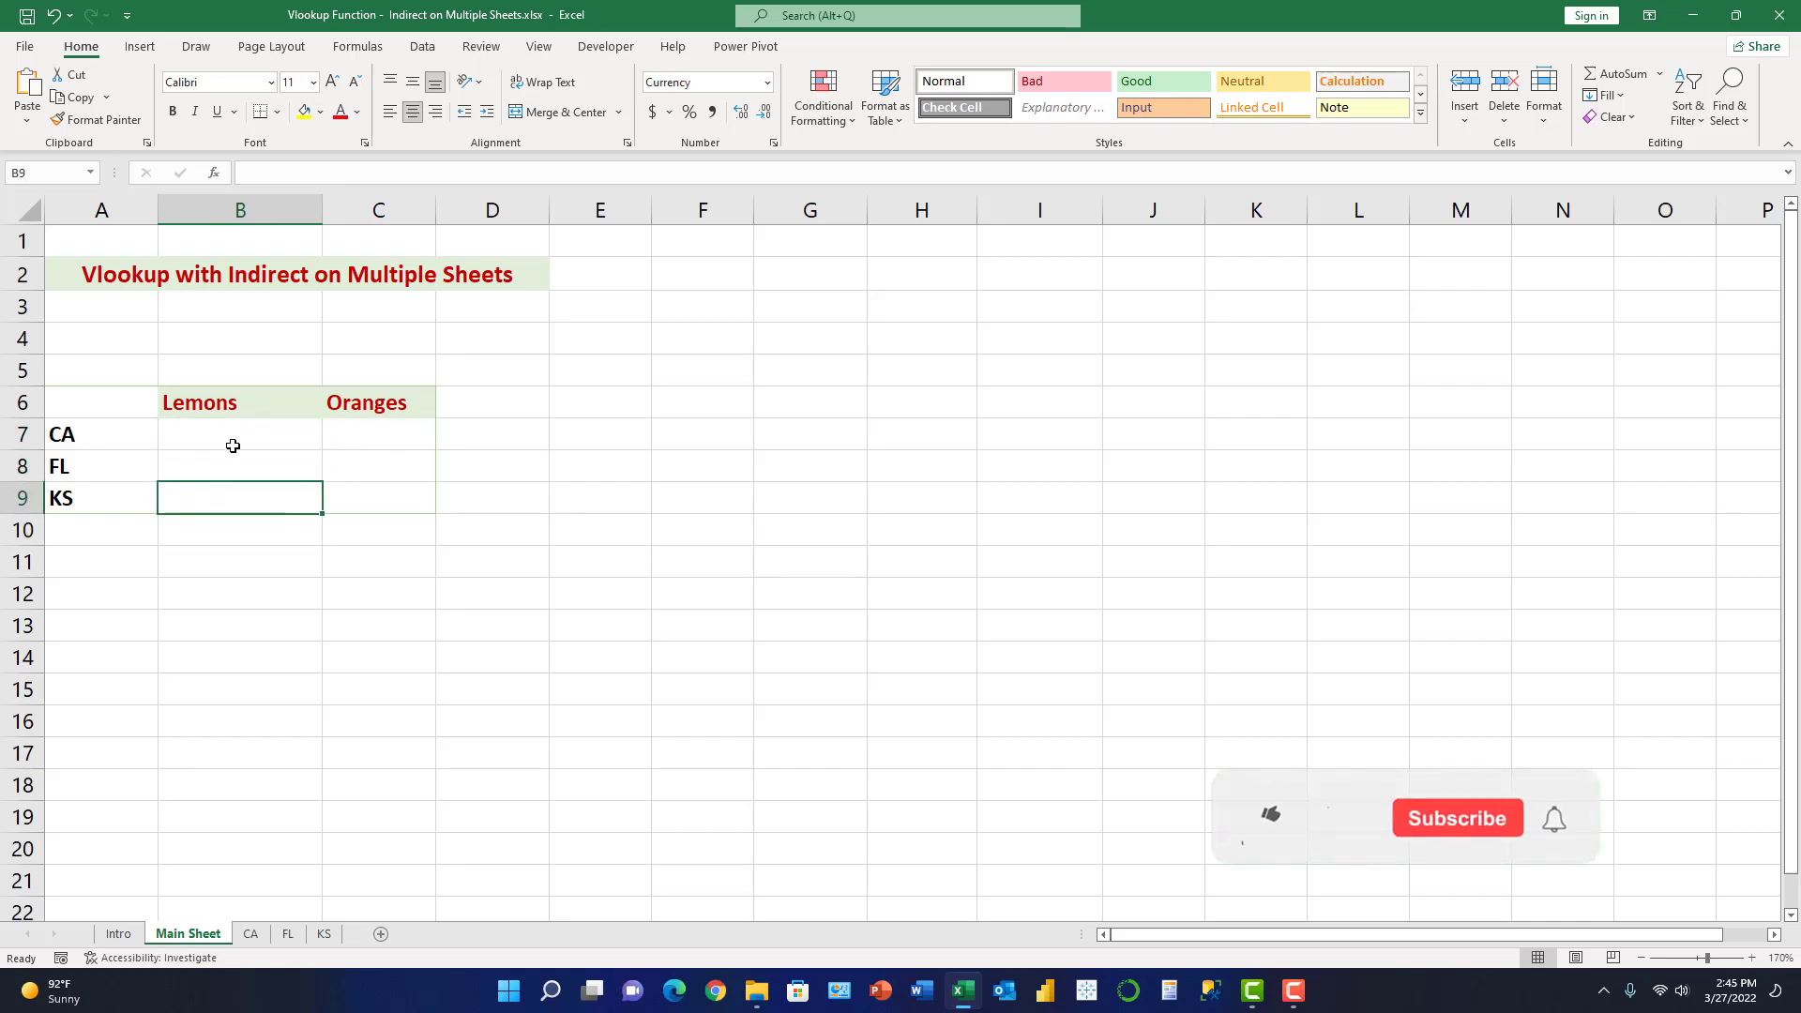
pyautogui.click(236, 440)
pyautogui.click(239, 464)
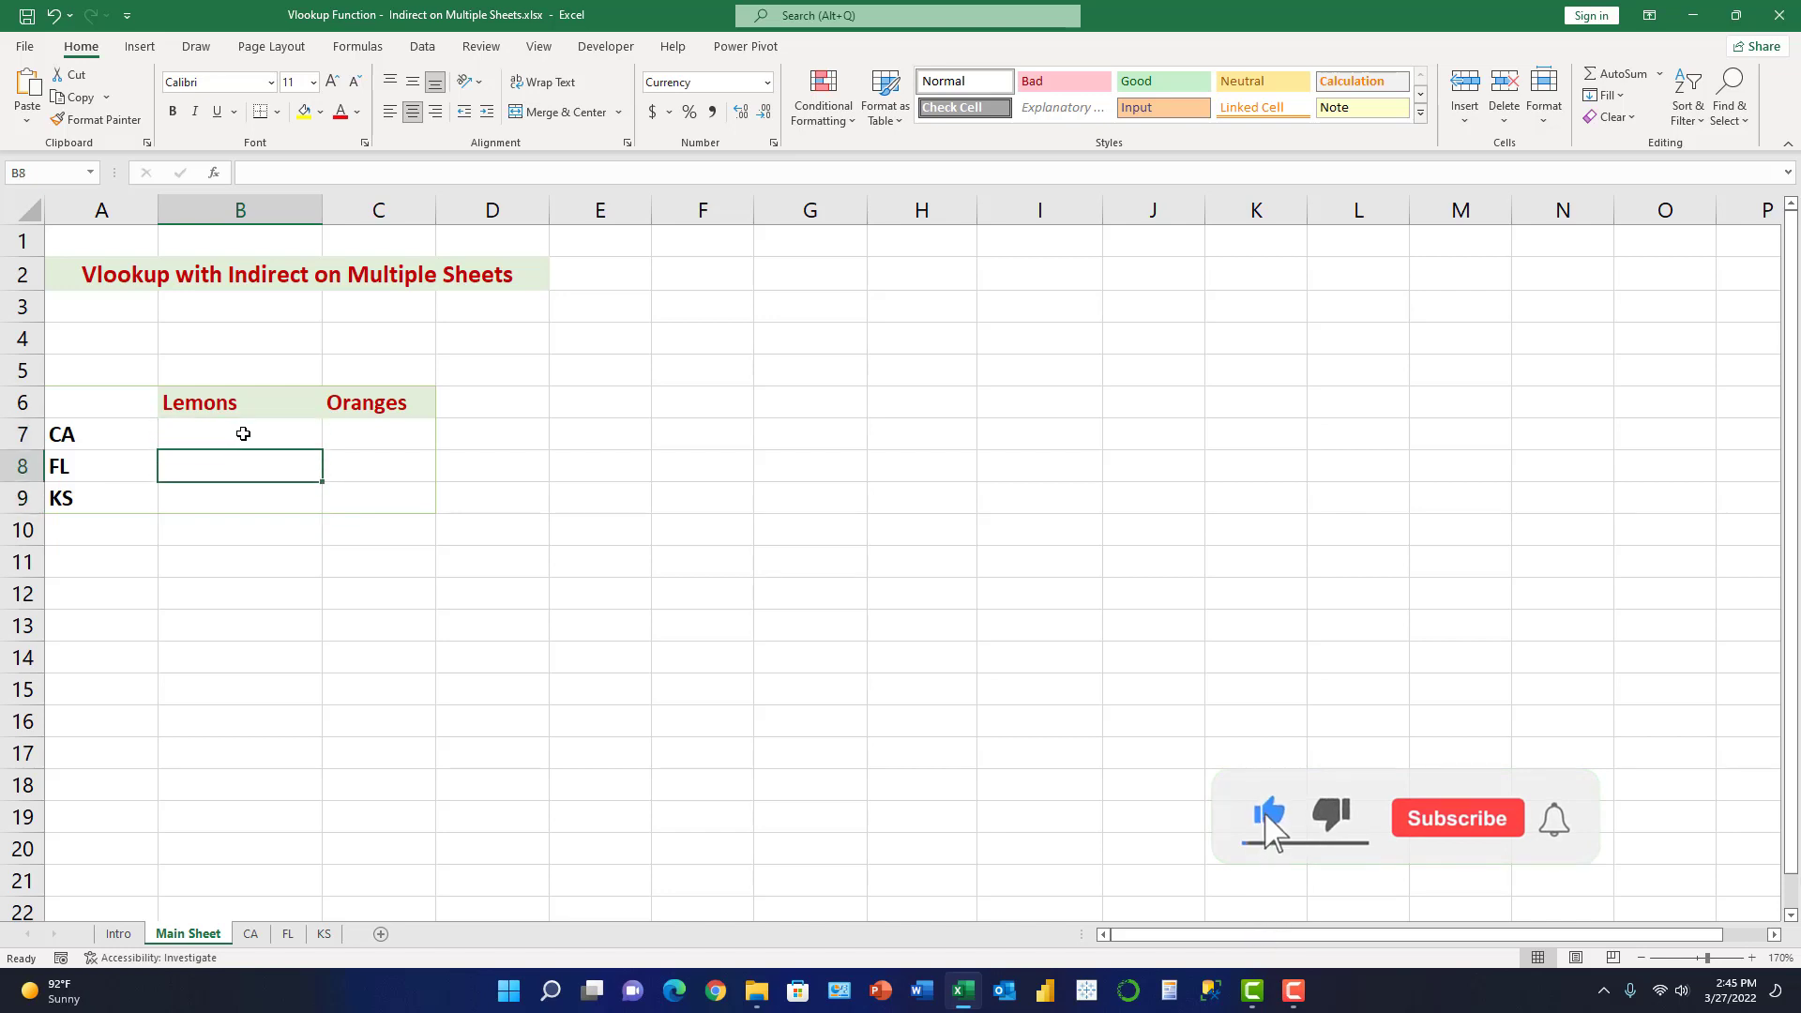
# Step: Look over the CA, KS and FL sheets again before going back to Main Sheet
pyautogui.click(253, 935)
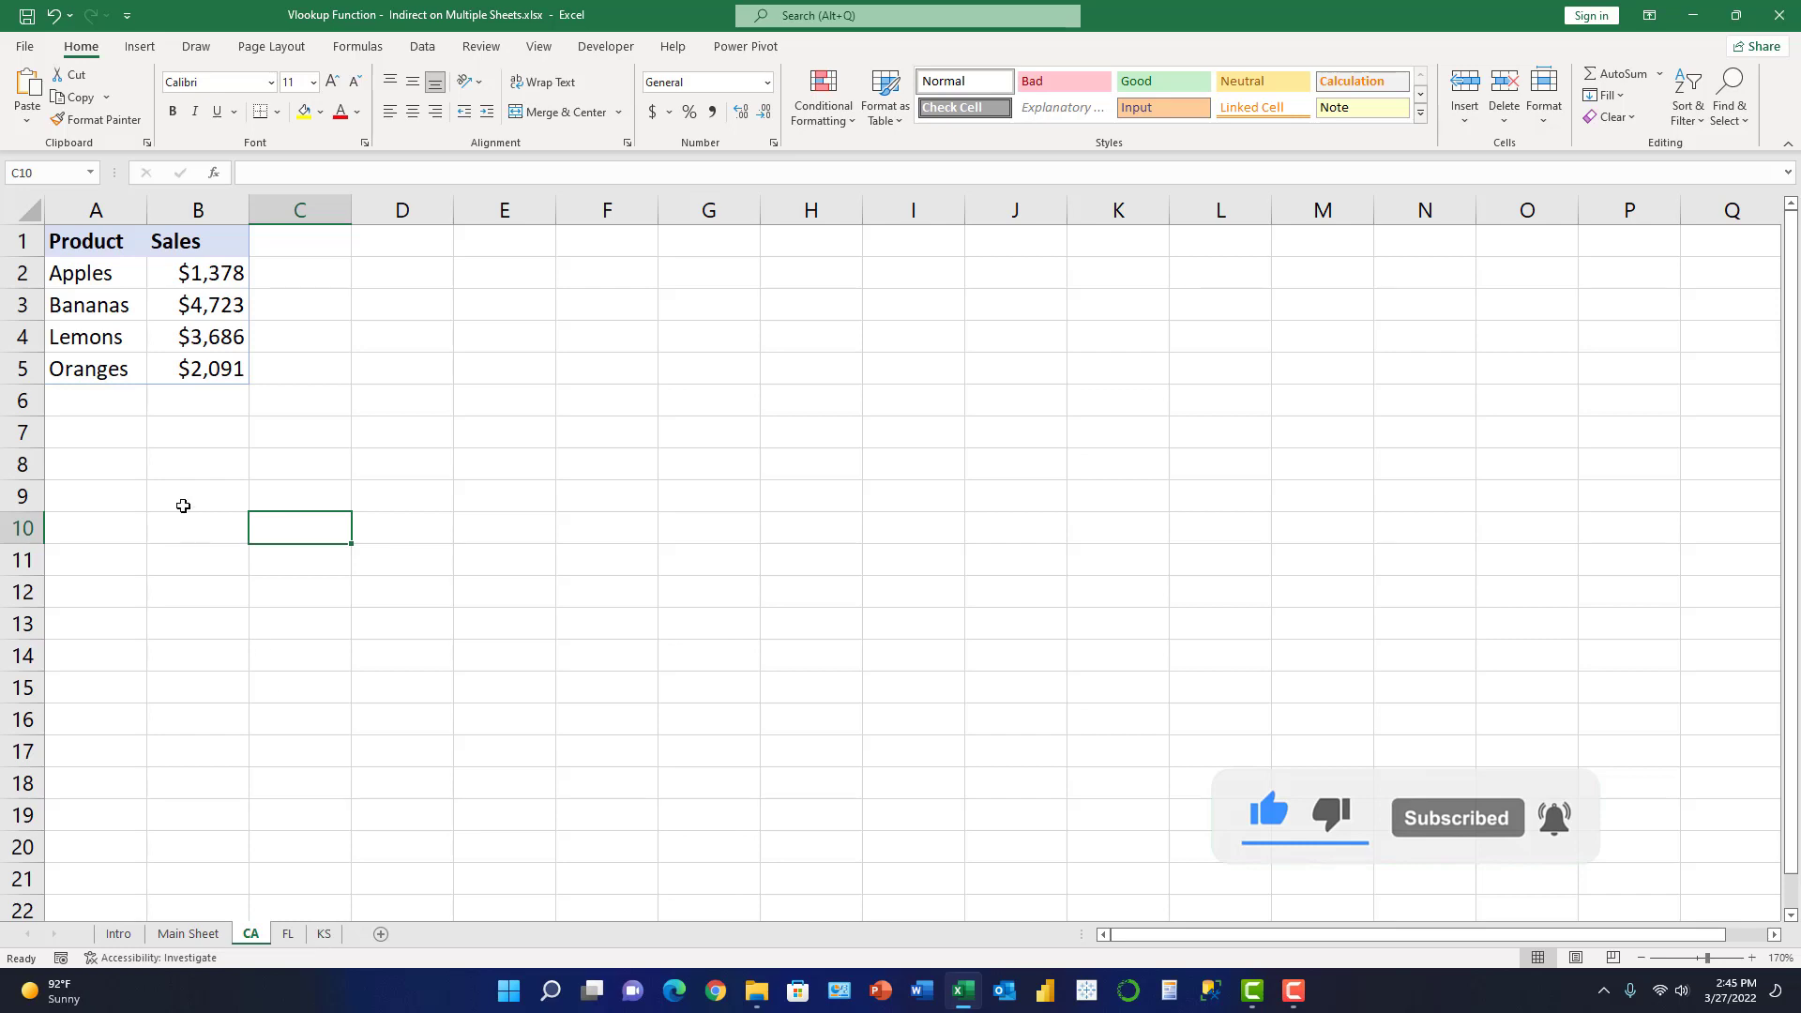
pyautogui.click(324, 935)
pyautogui.click(287, 935)
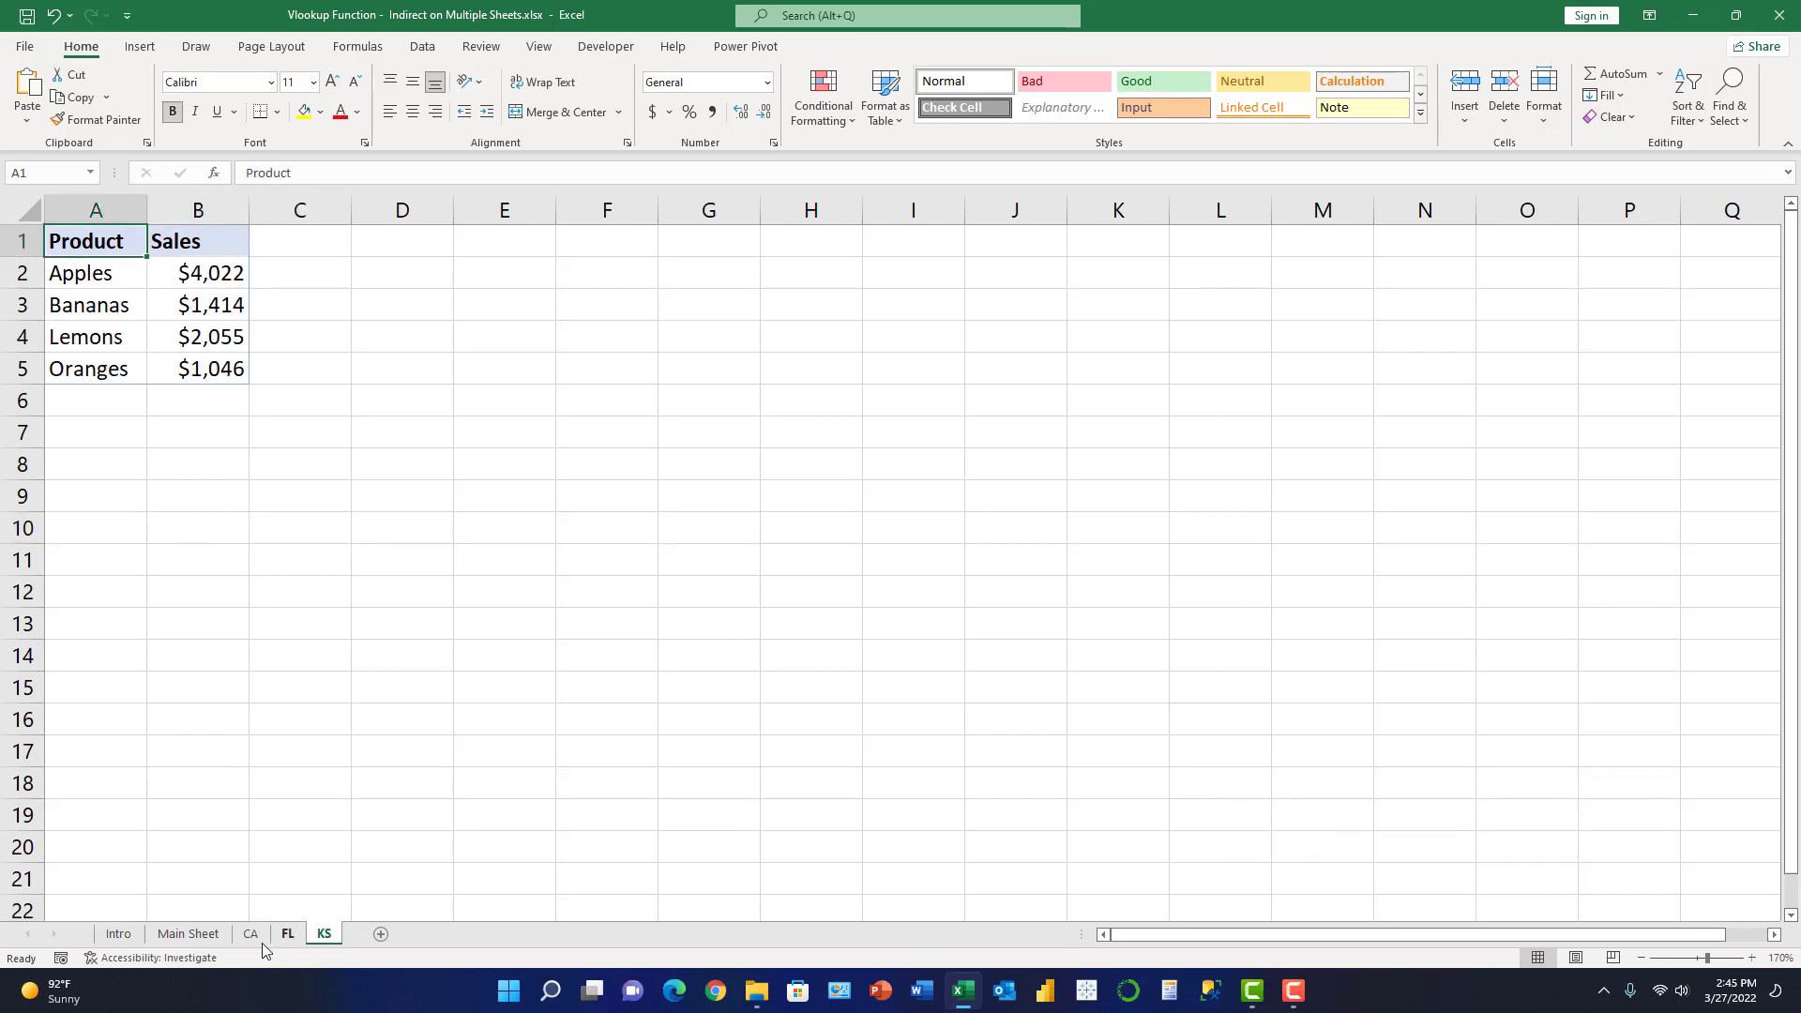
pyautogui.click(257, 938)
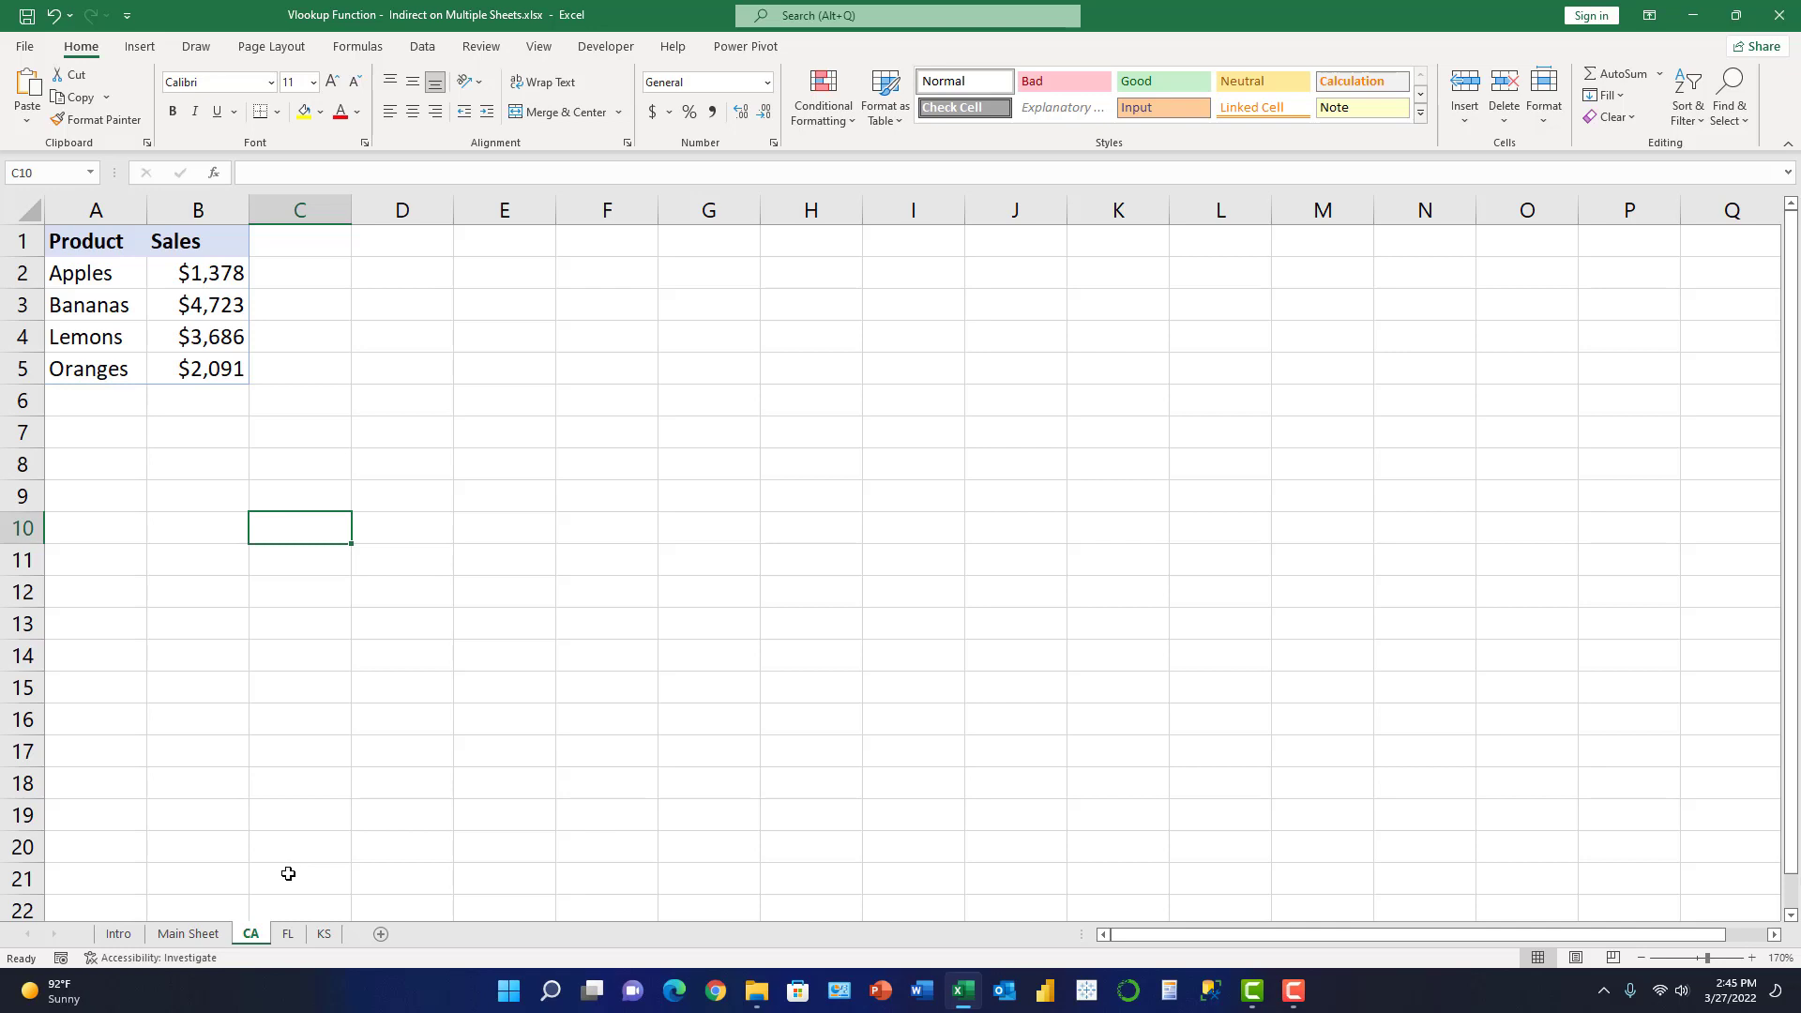
pyautogui.click(221, 940)
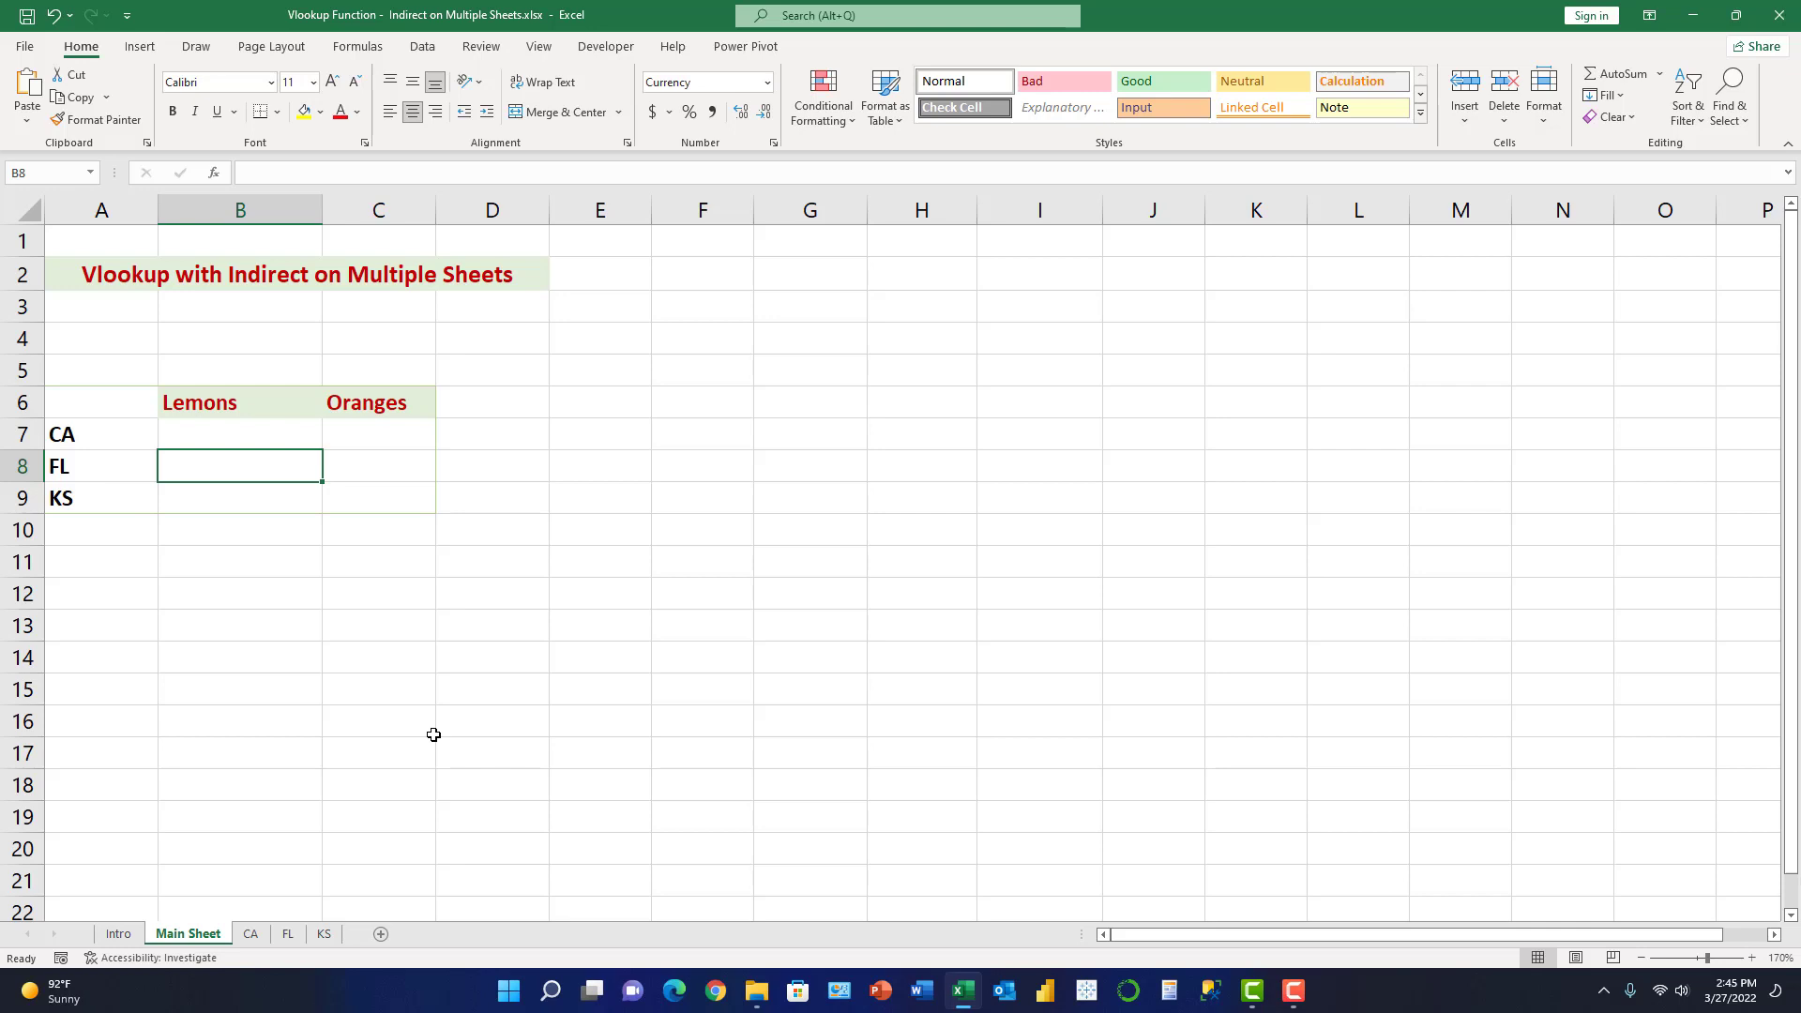
# Step: Name the CA sheet's product and sales data A2:B5 as CA
pyautogui.click(251, 935)
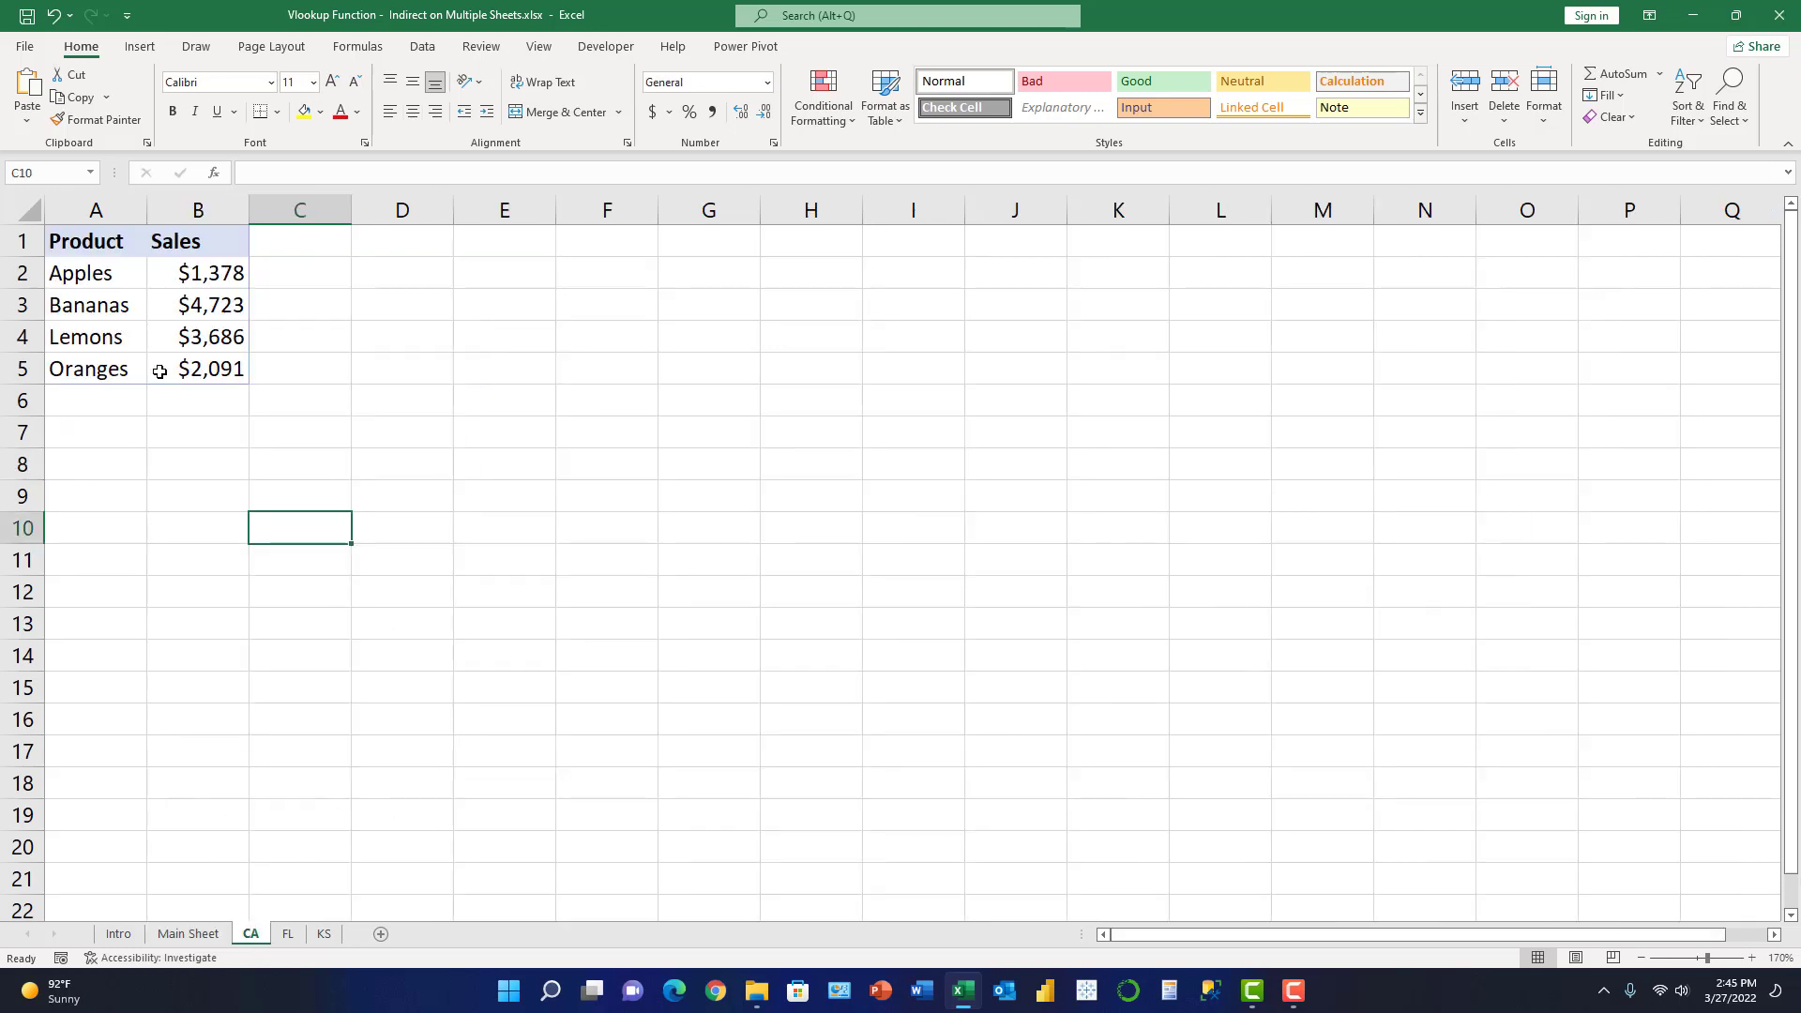
pyautogui.click(80, 270)
pyautogui.moveTo(83, 298); pyautogui.dragTo(202, 366)
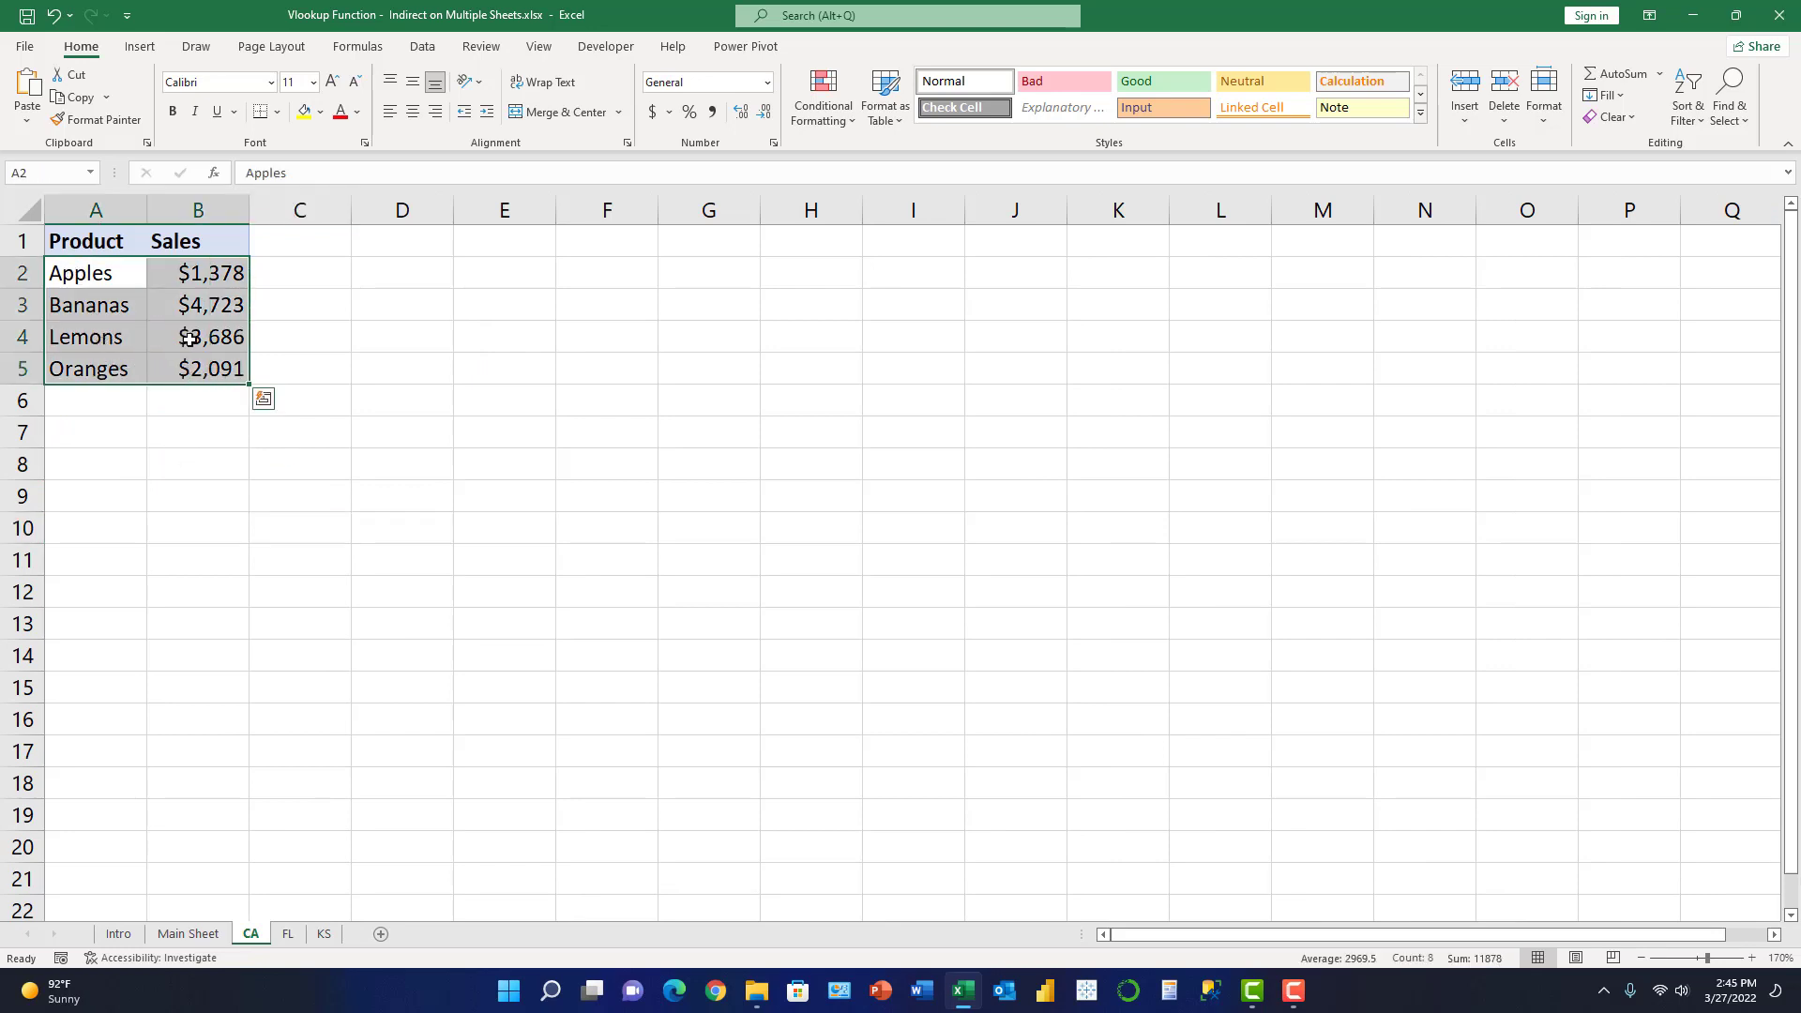
pyautogui.click(62, 169)
pyautogui.write('CA')
pyautogui.press('Return')
# Step: Name the FL sheet's product and sales data as FL
pyautogui.click(288, 935)
pyautogui.moveTo(84, 281)
pyautogui.mouseDown()
pyautogui.moveTo(92, 338)
pyautogui.moveTo(235, 370)
pyautogui.mouseUp()
pyautogui.click(53, 174)
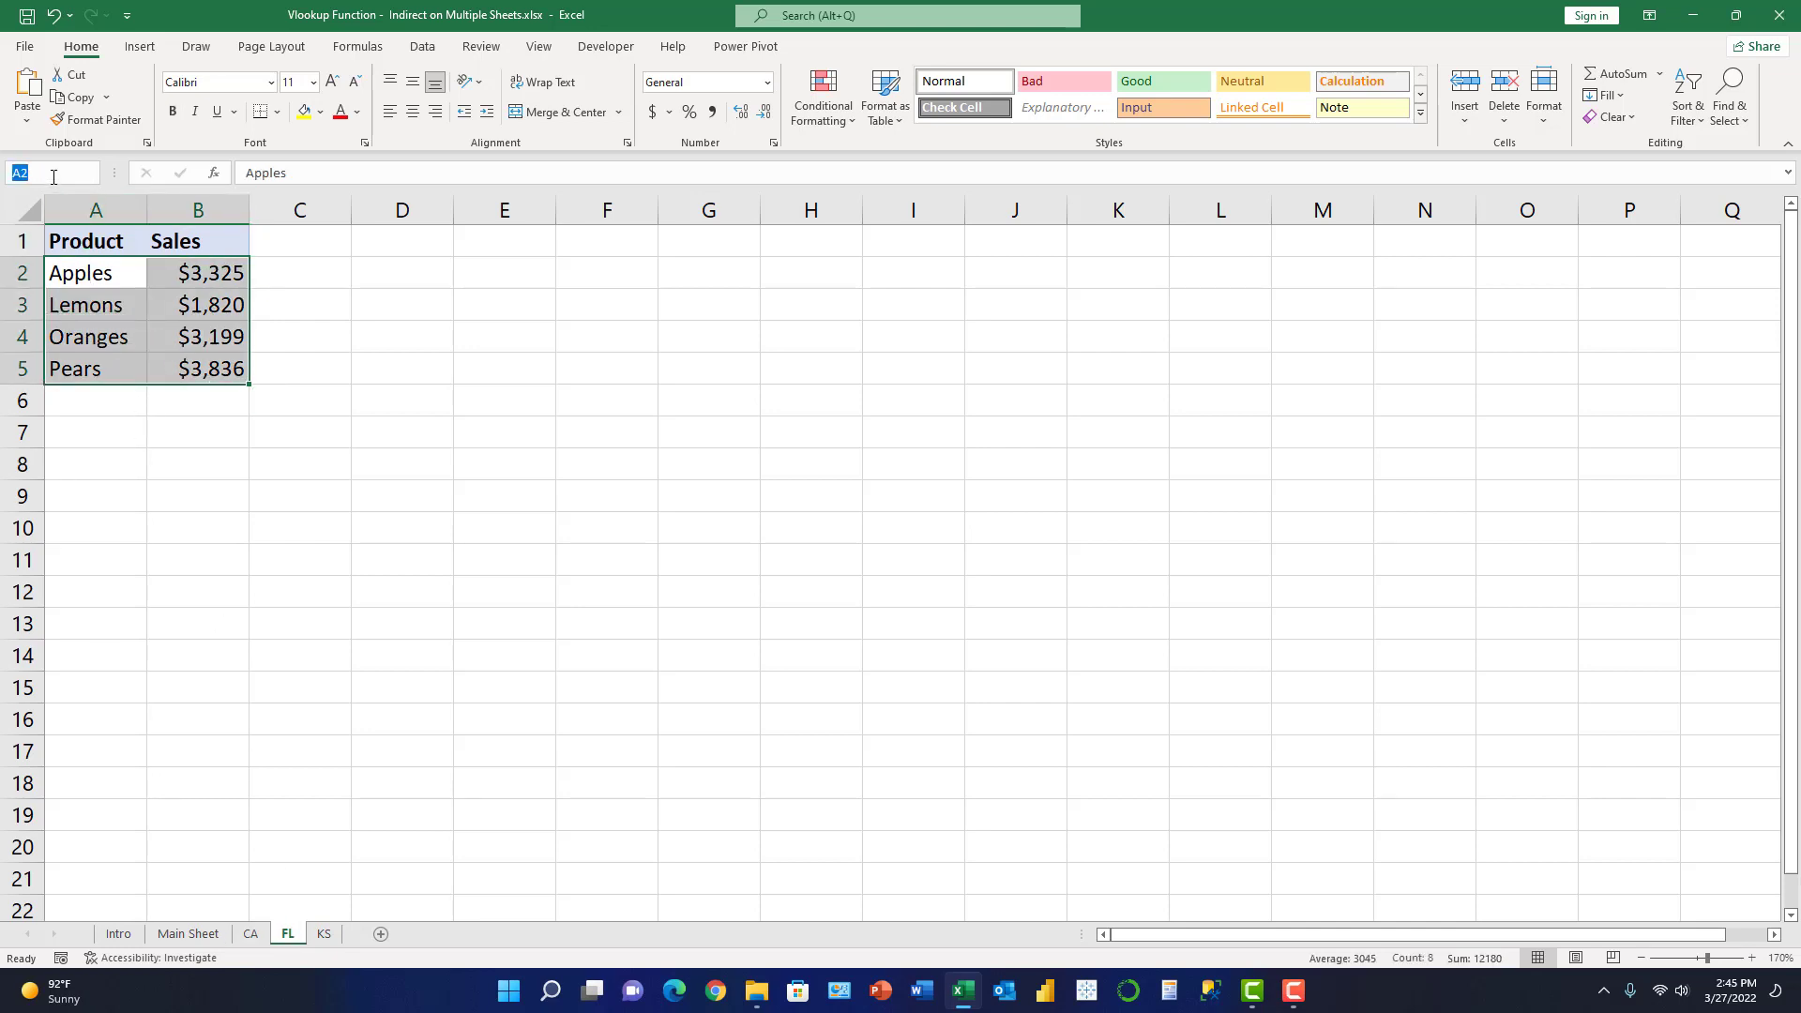
pyautogui.write('FL')
pyautogui.press('Return')
# Step: Name the KS sheet's A2:B5 data as KS and go back to Main Sheet
pyautogui.click(323, 935)
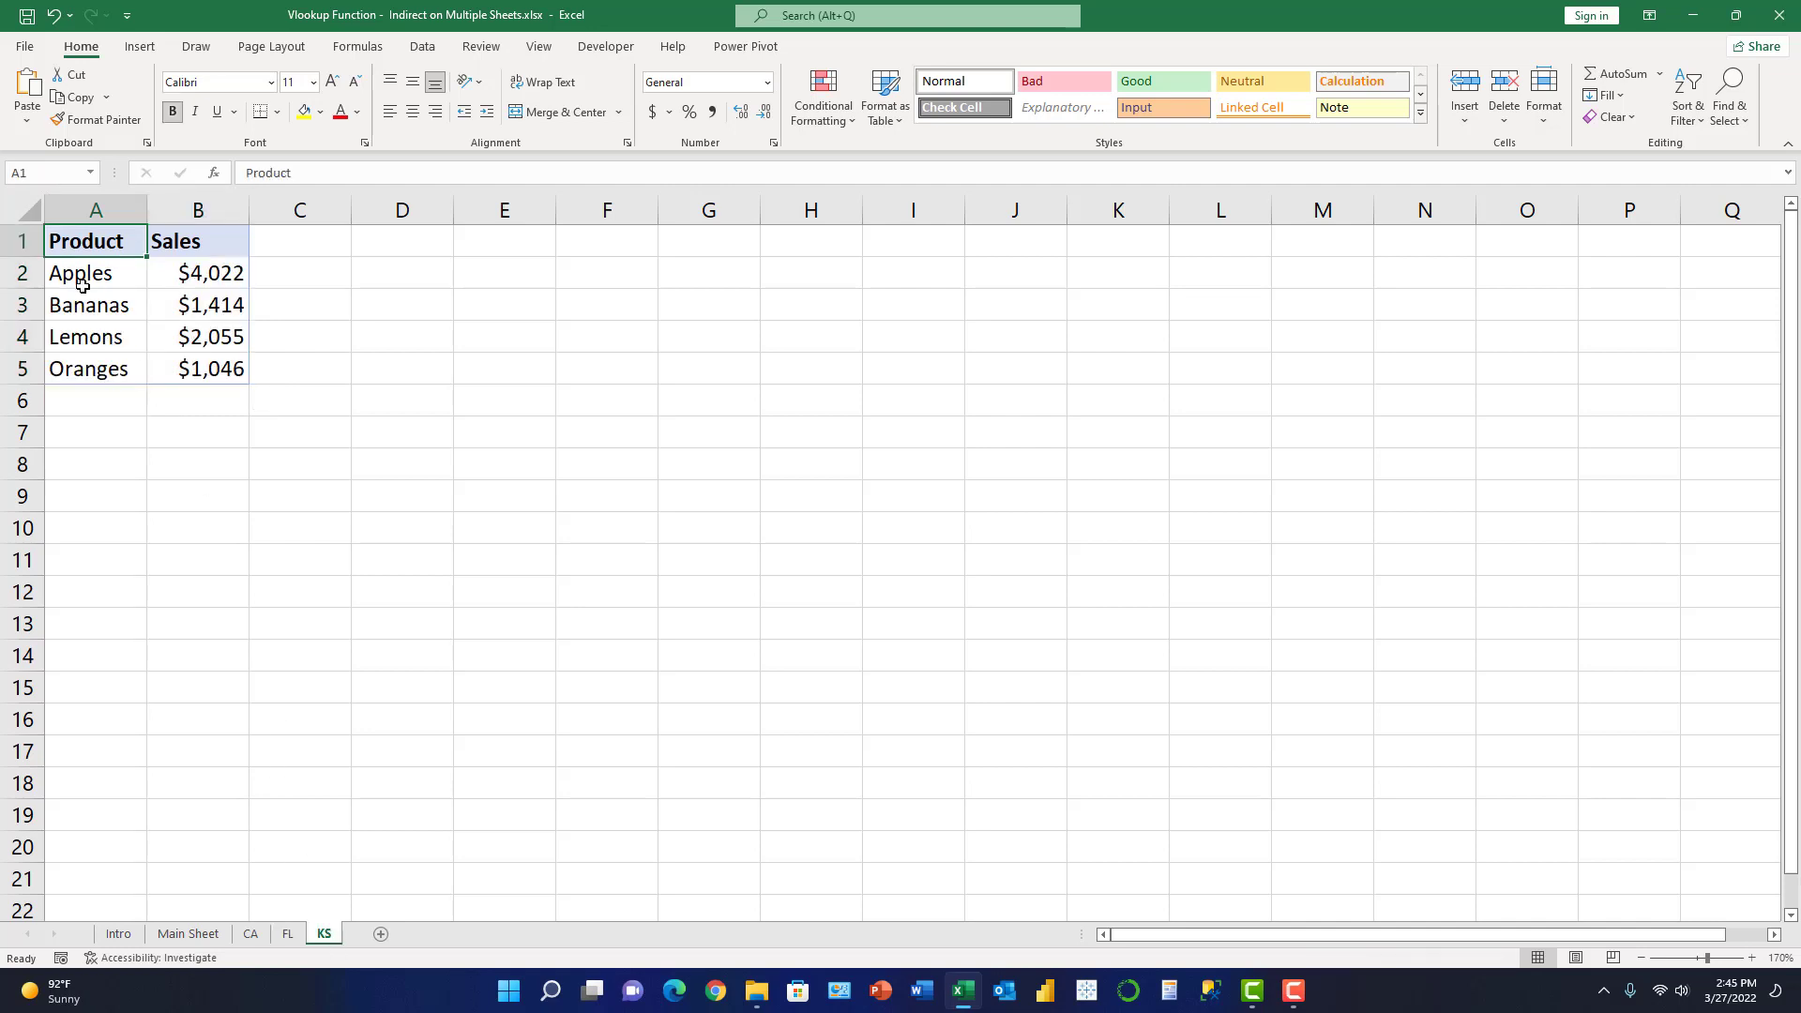
pyautogui.moveTo(83, 274); pyautogui.dragTo(180, 381)
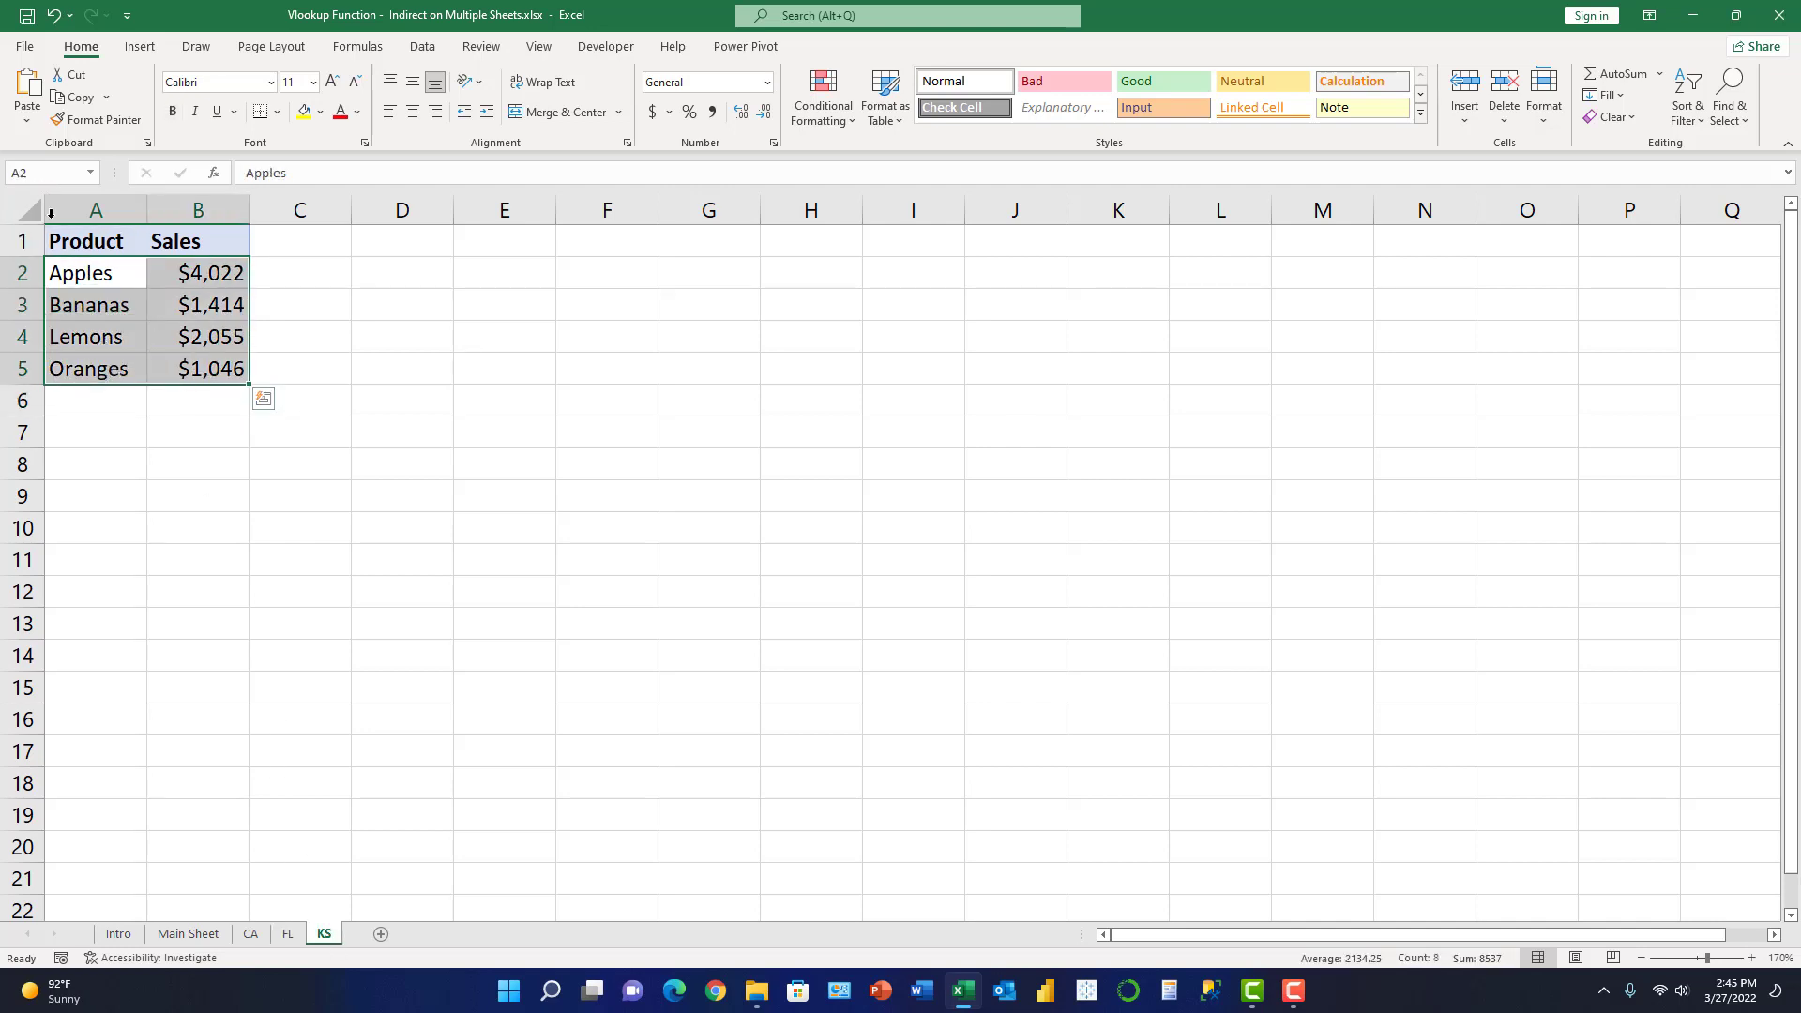
pyautogui.click(37, 168)
pyautogui.write('KS')
pyautogui.press('Return')
pyautogui.click(188, 934)
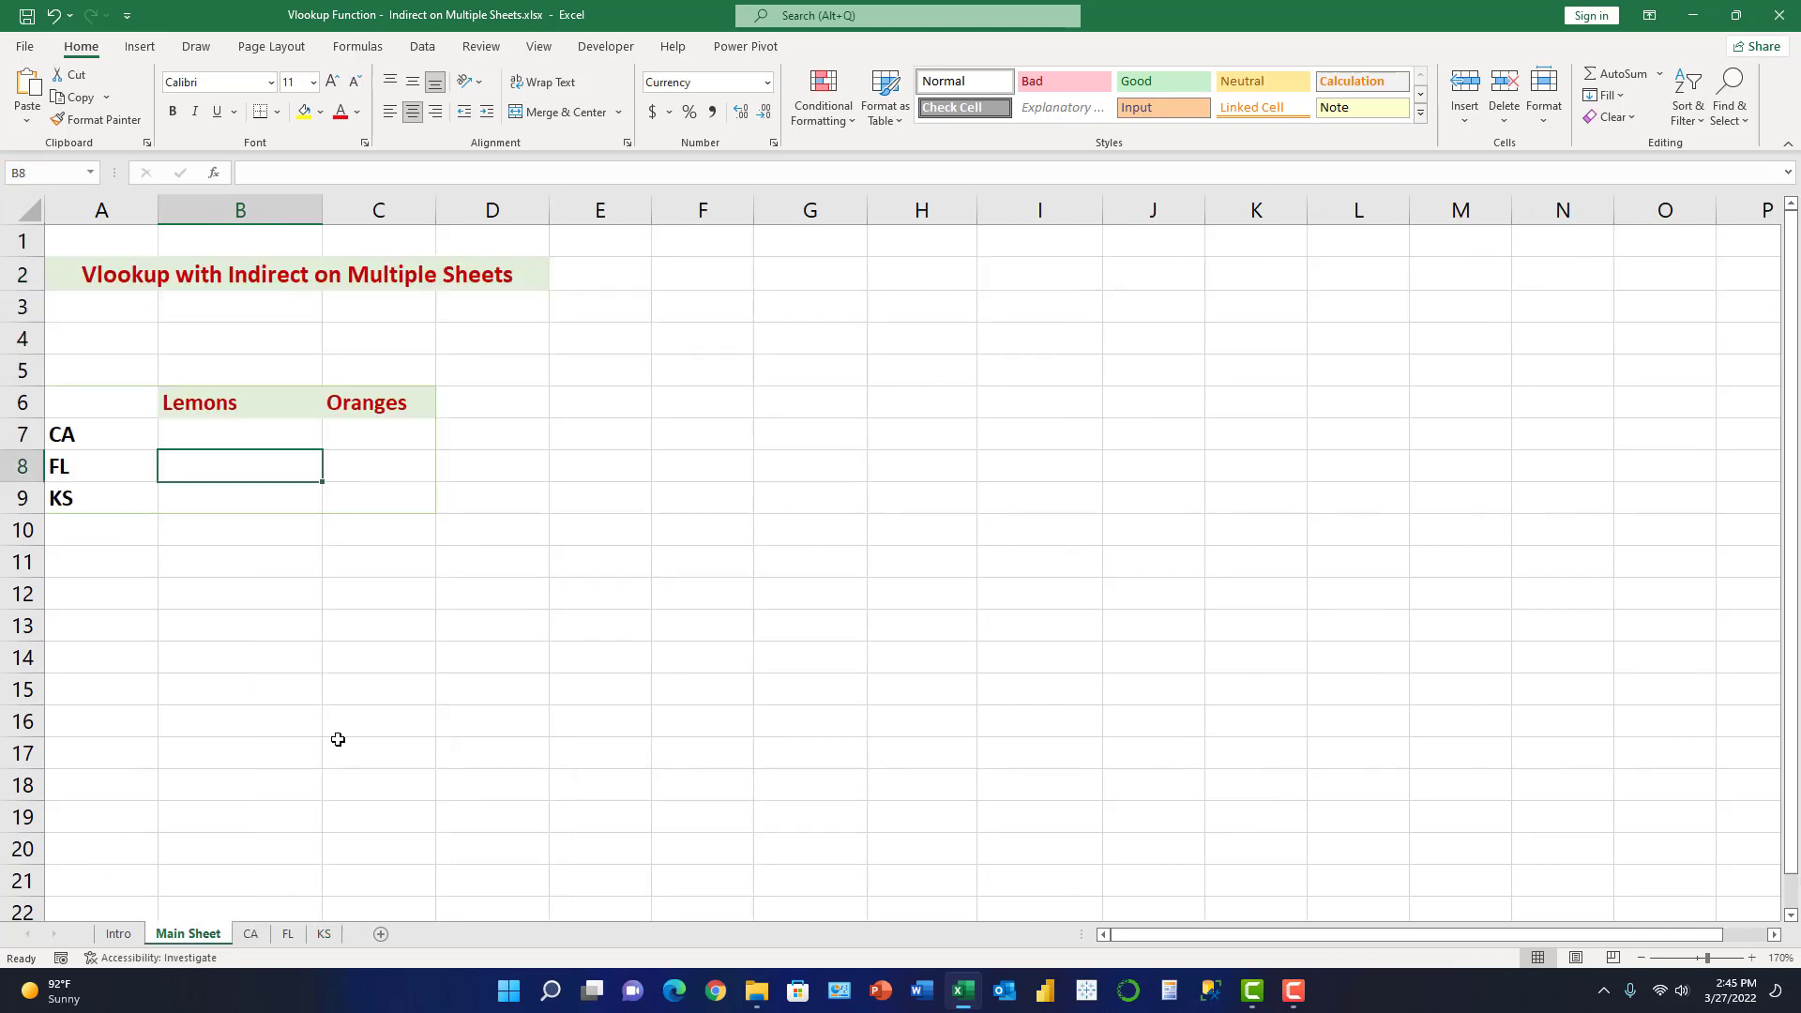
pyautogui.click(231, 435)
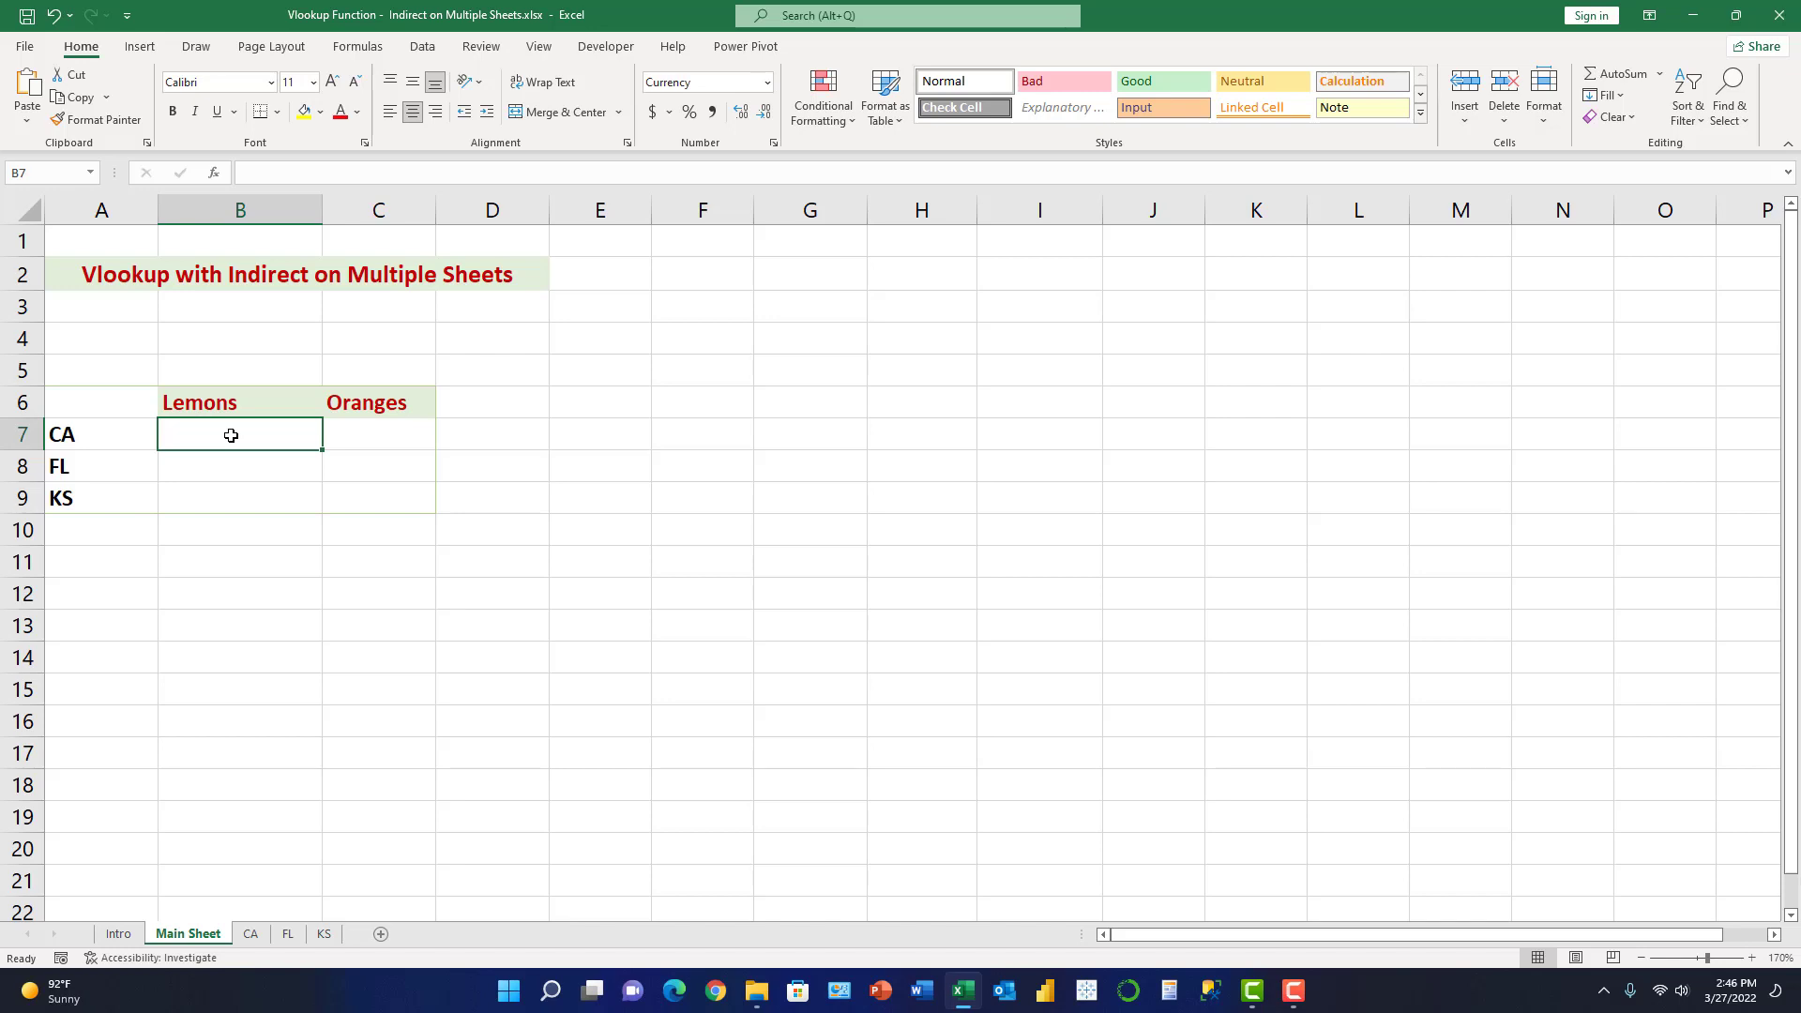
# Step: In B7 begin =VLOOKUP(B$6, using the Lemons heading with its row locked
pyautogui.write('=vlo')
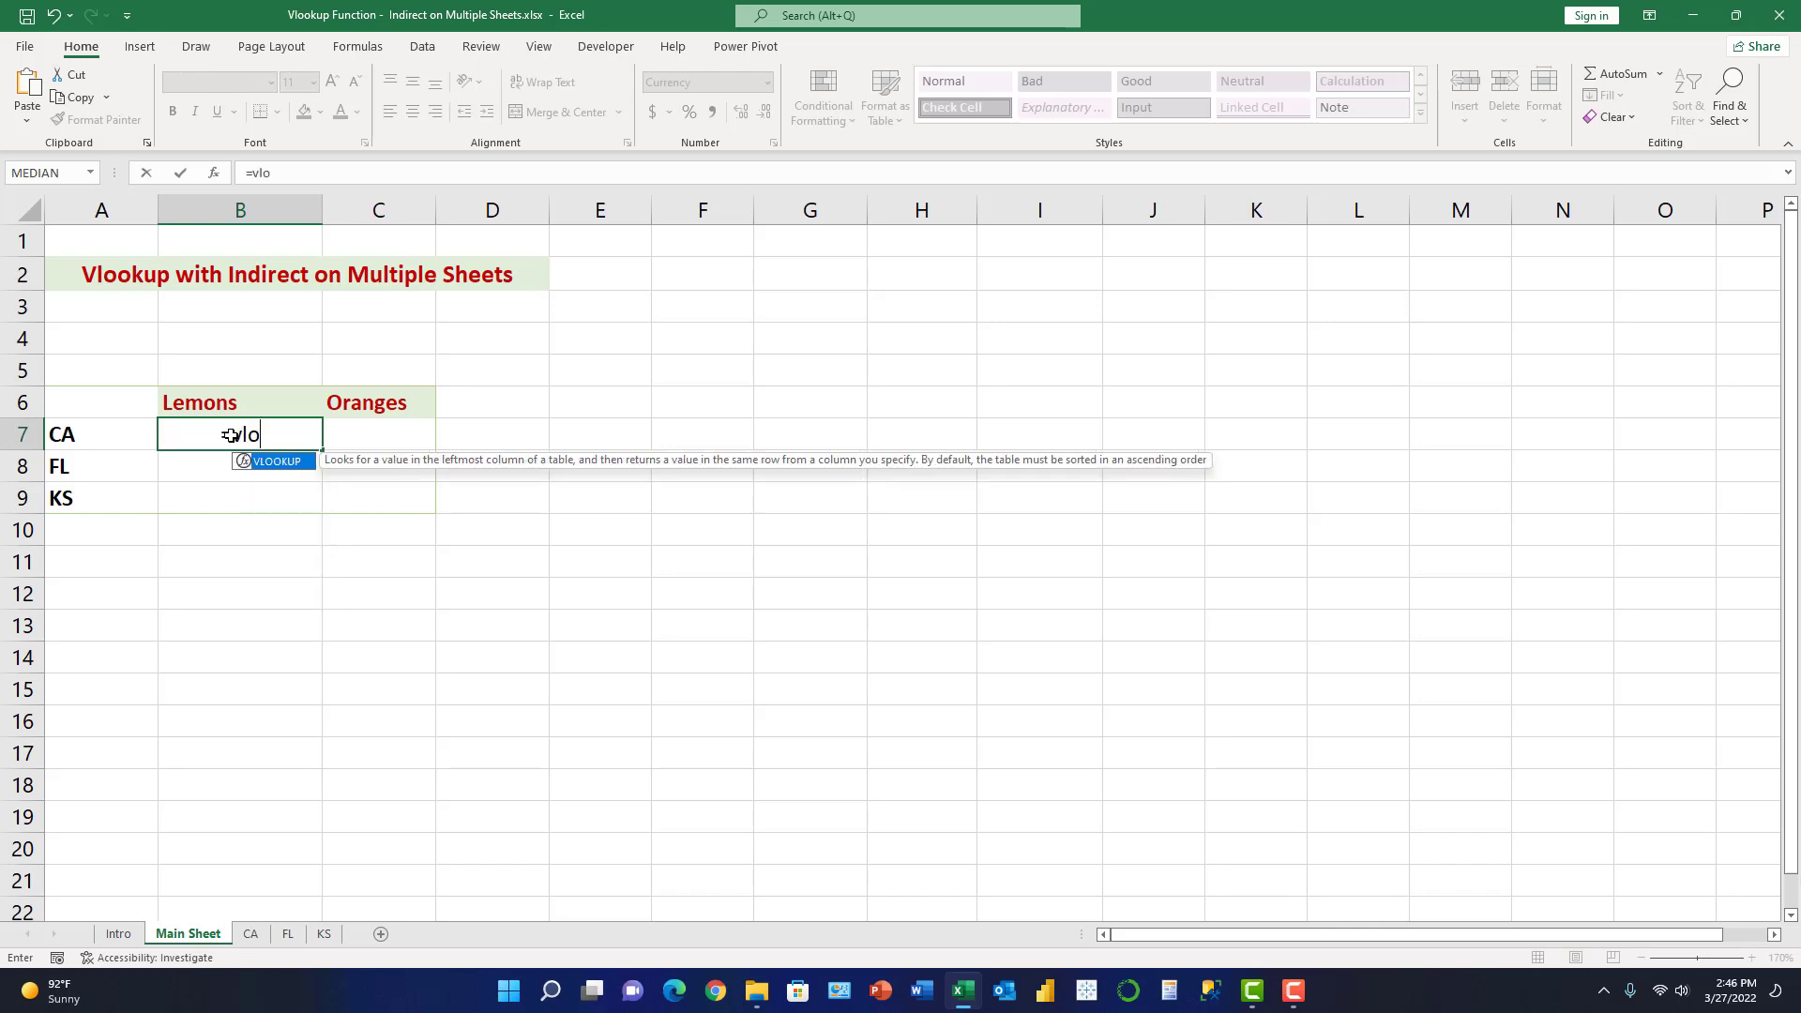
pyautogui.press('Tab')
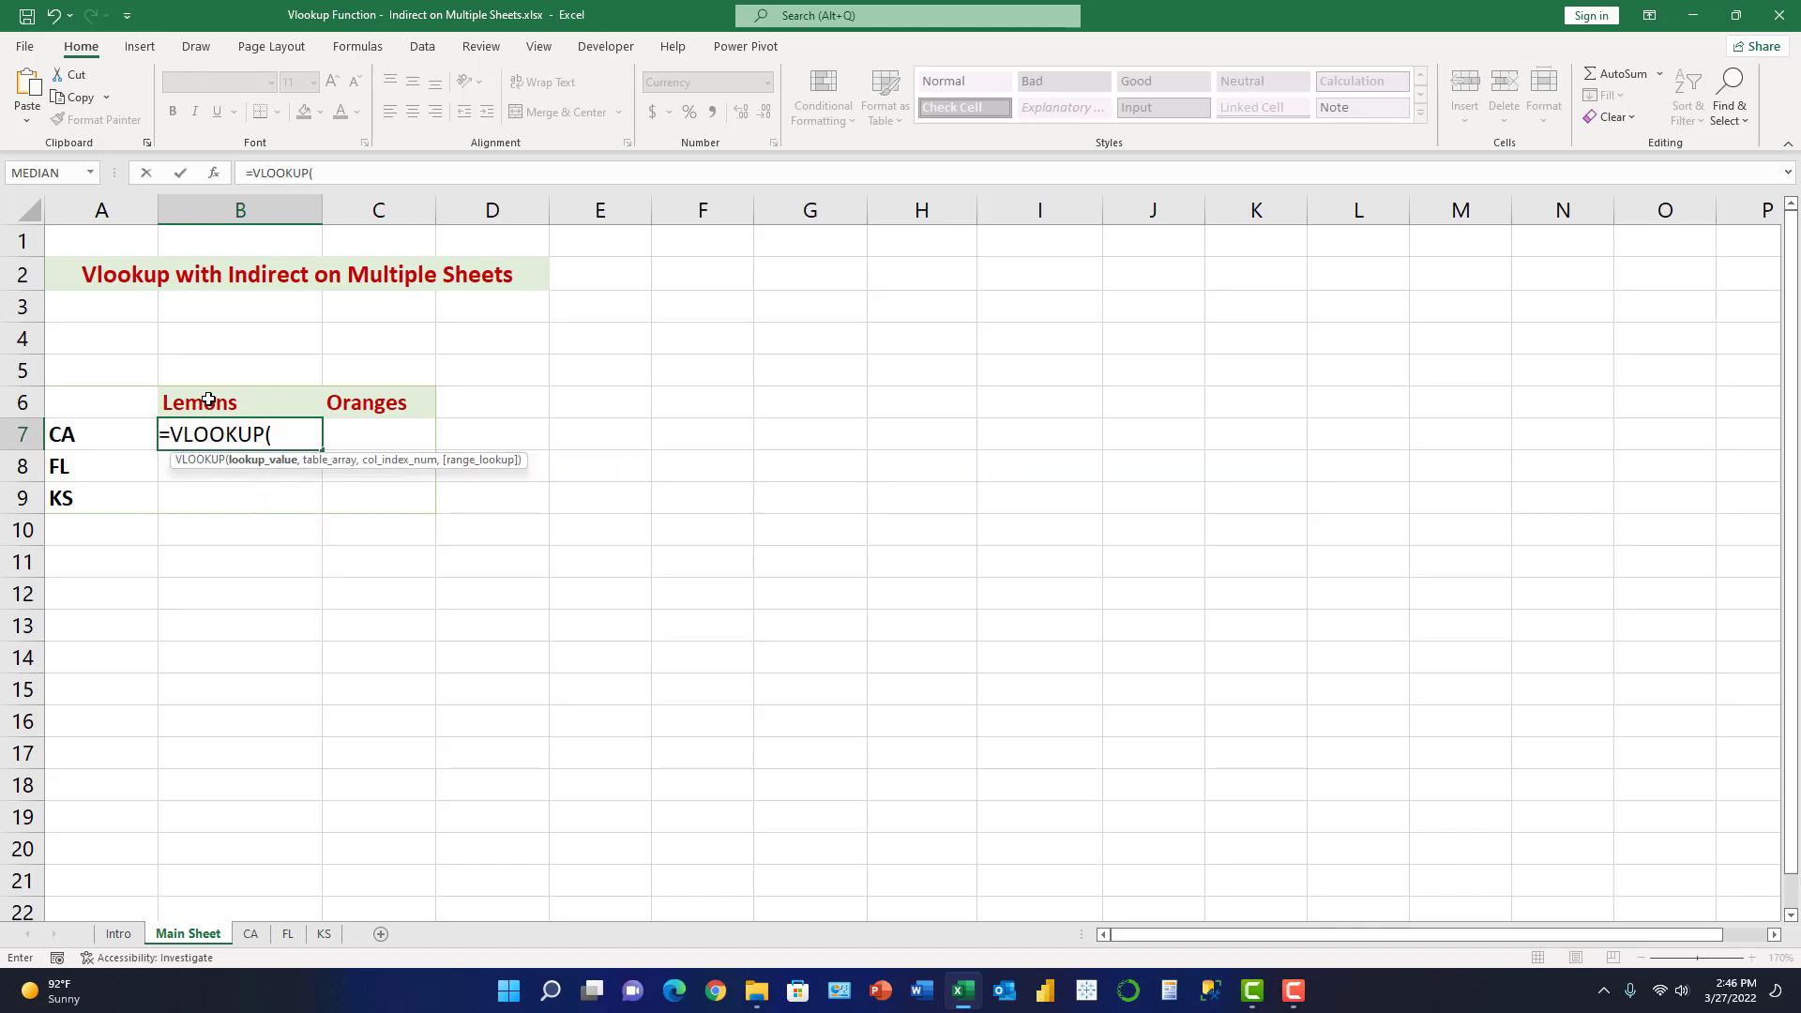
pyautogui.click(198, 407)
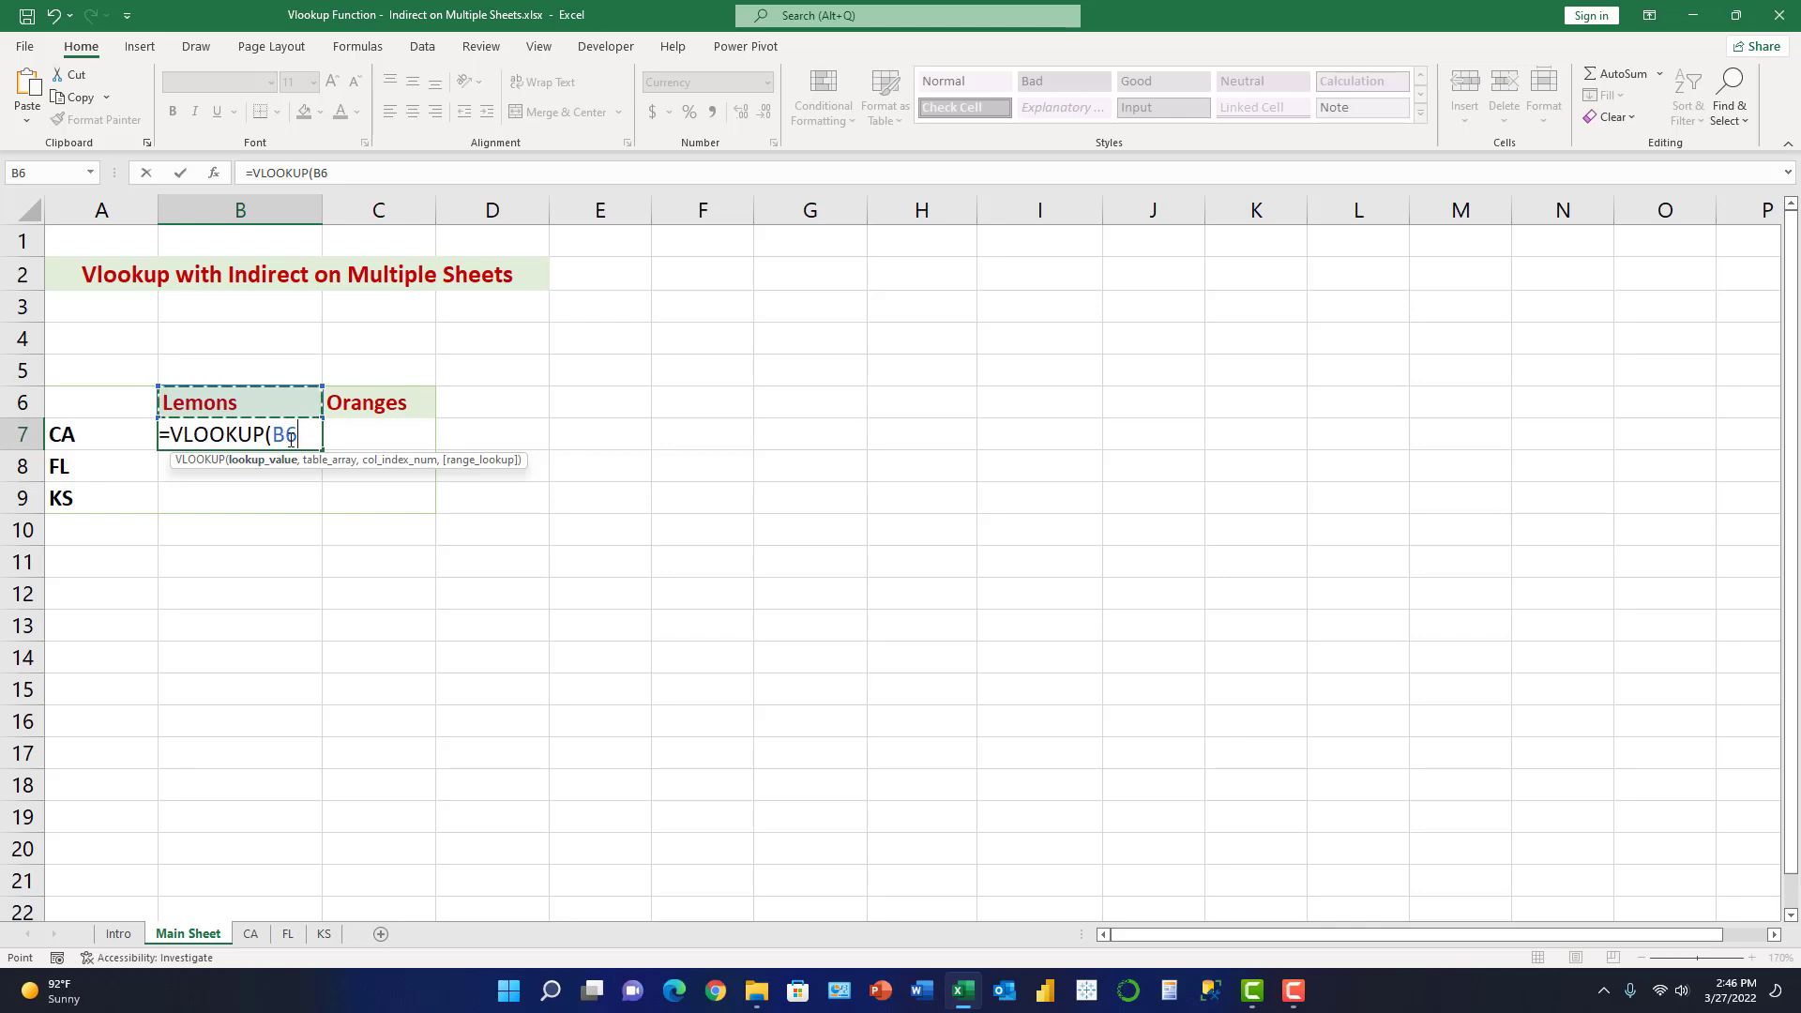
pyautogui.click(291, 438)
pyautogui.press('Left')
pyautogui.write('$')
pyautogui.write(',')
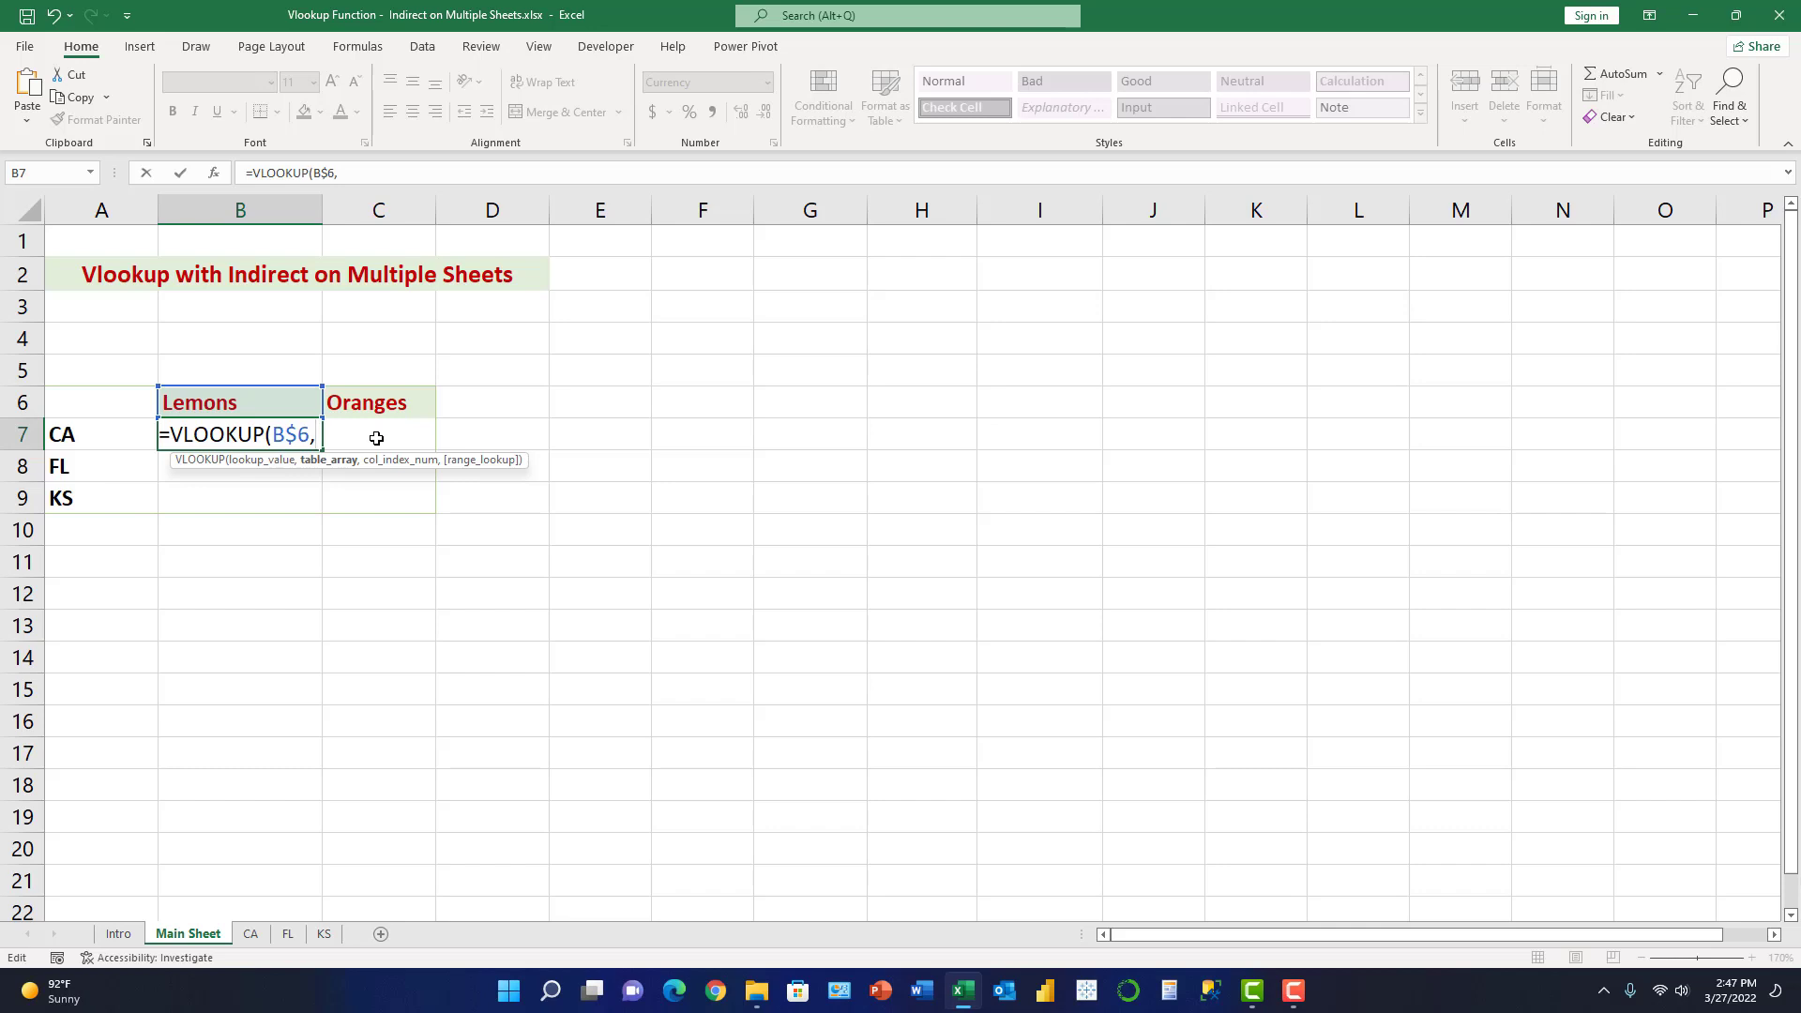
# Step: Add INDIRECT(A7) as the VLOOKUP table array, pointing at the CA state name
pyautogui.write('ind')
pyautogui.press('Tab')
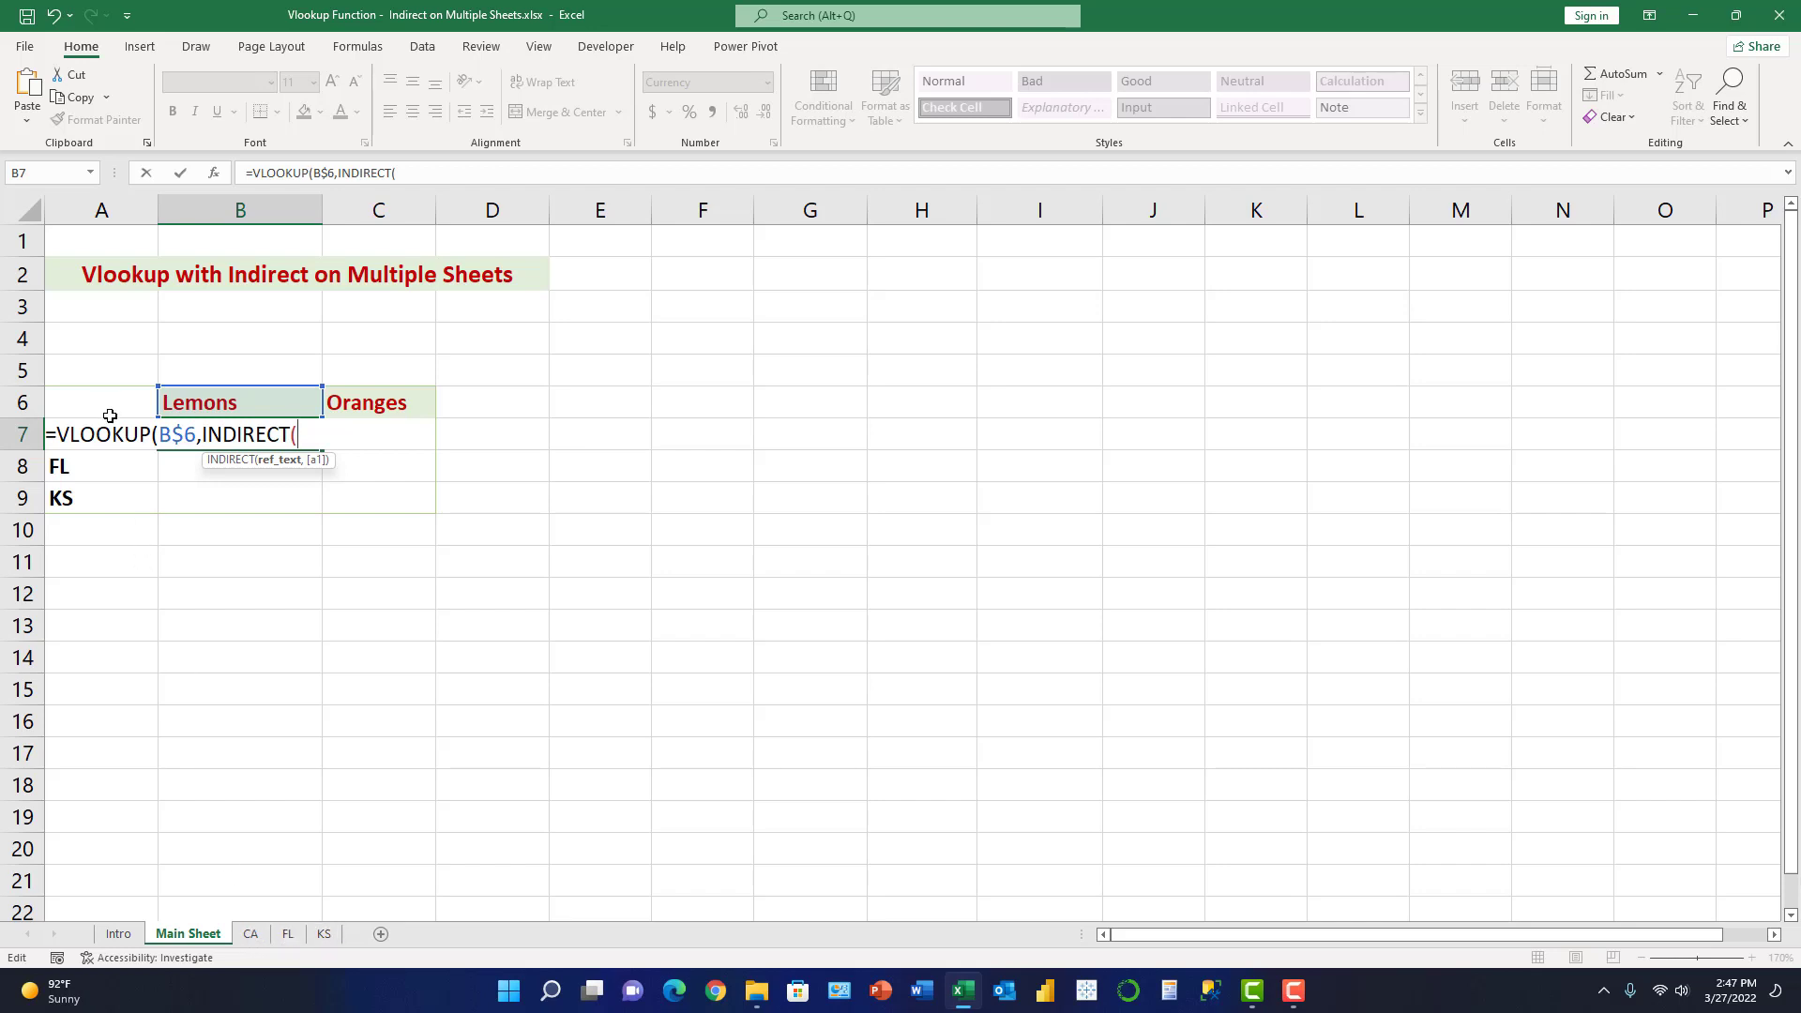
pyautogui.click(90, 464)
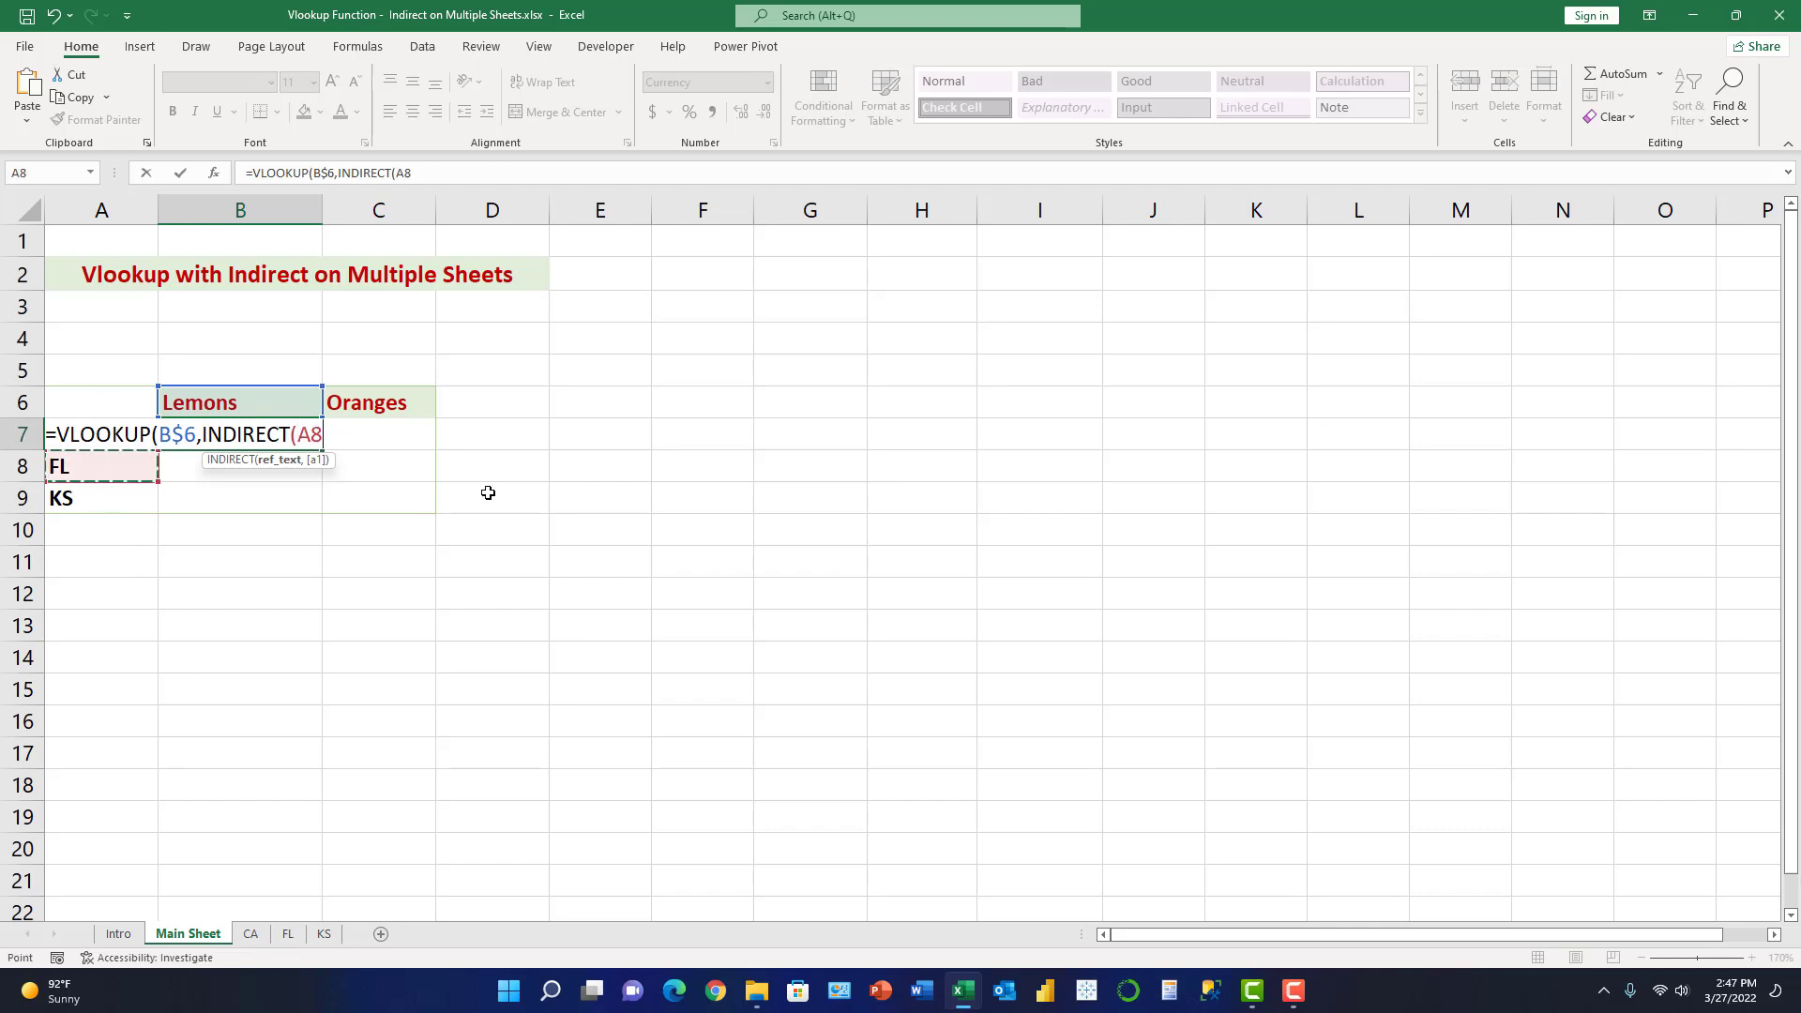
pyautogui.press('Up')
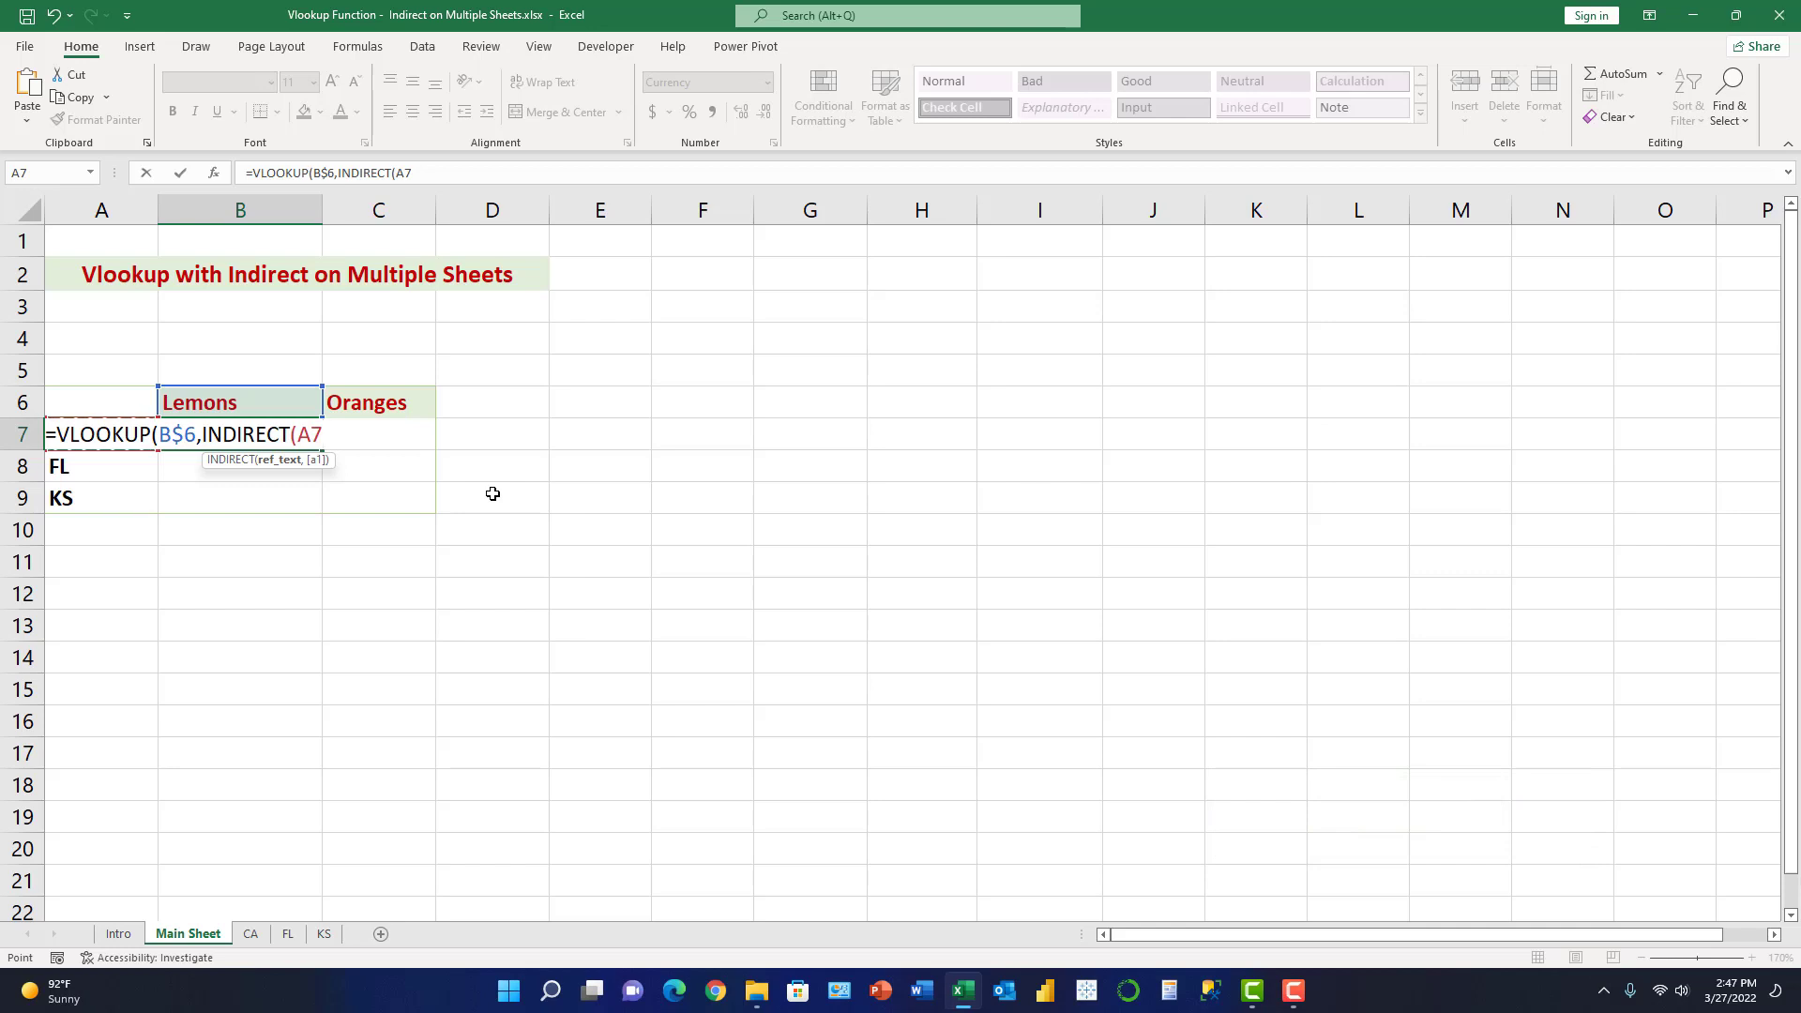
pyautogui.write(')')
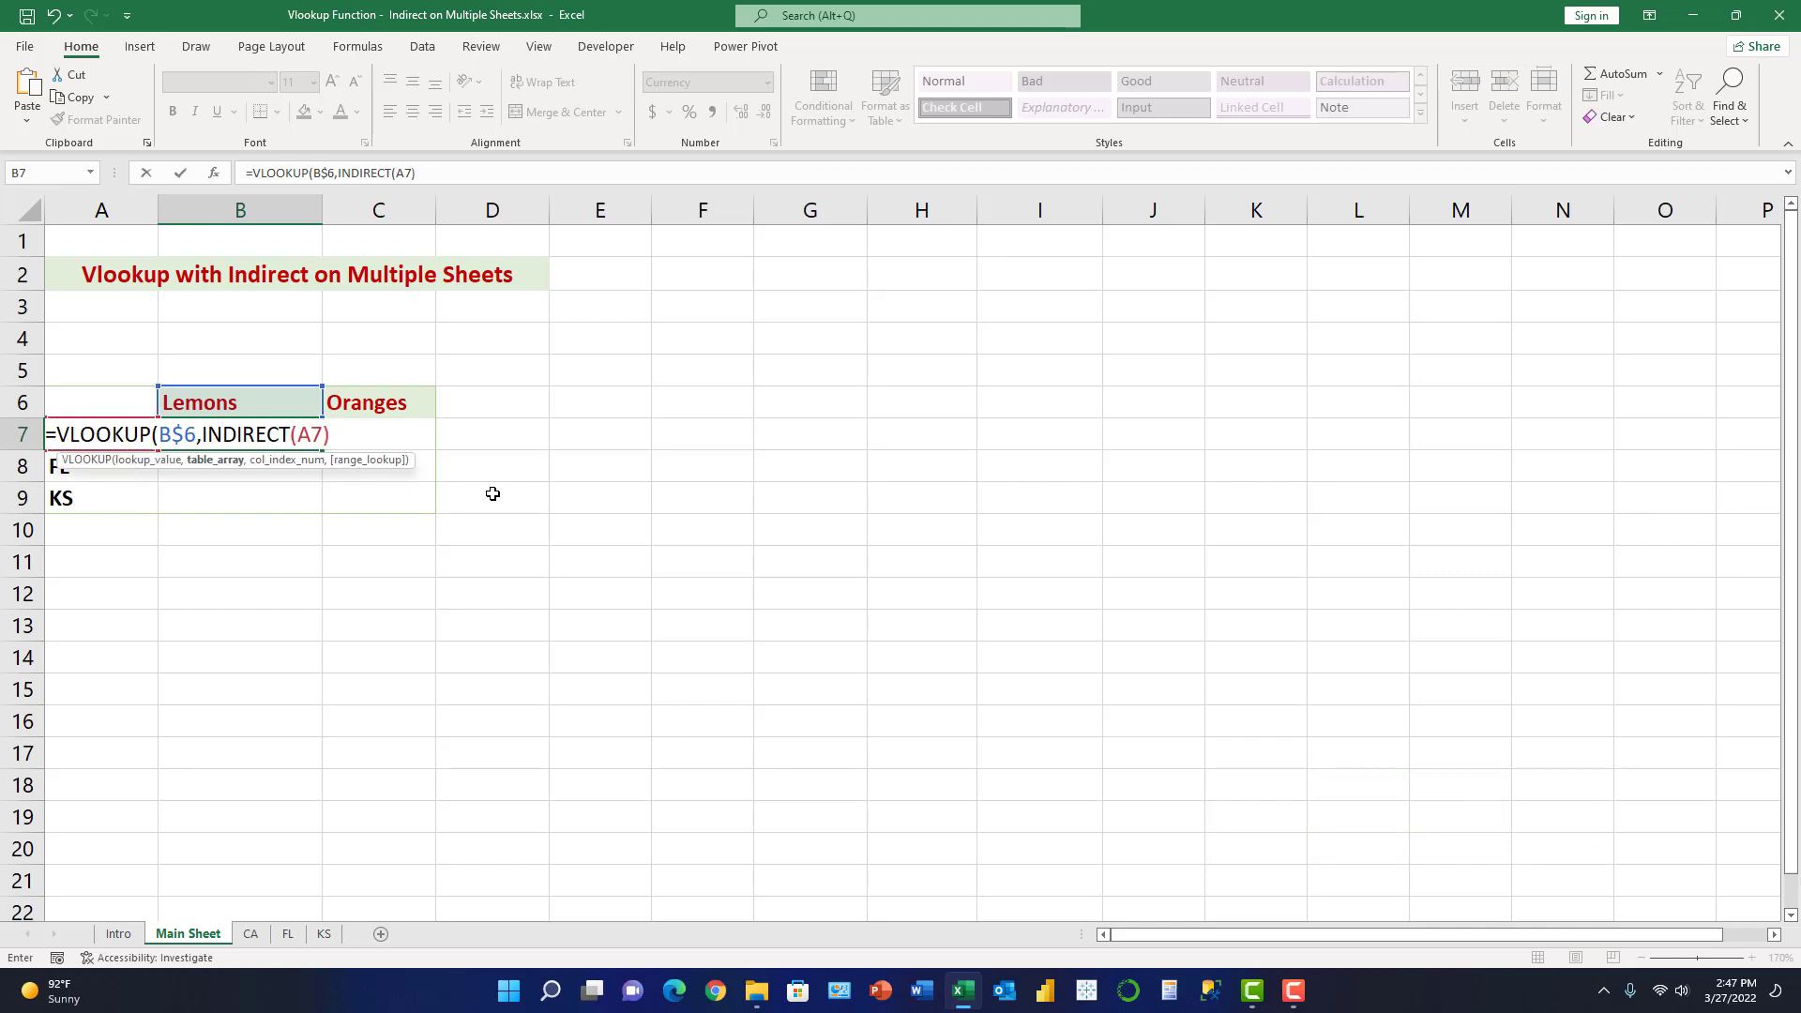
pyautogui.write(',')
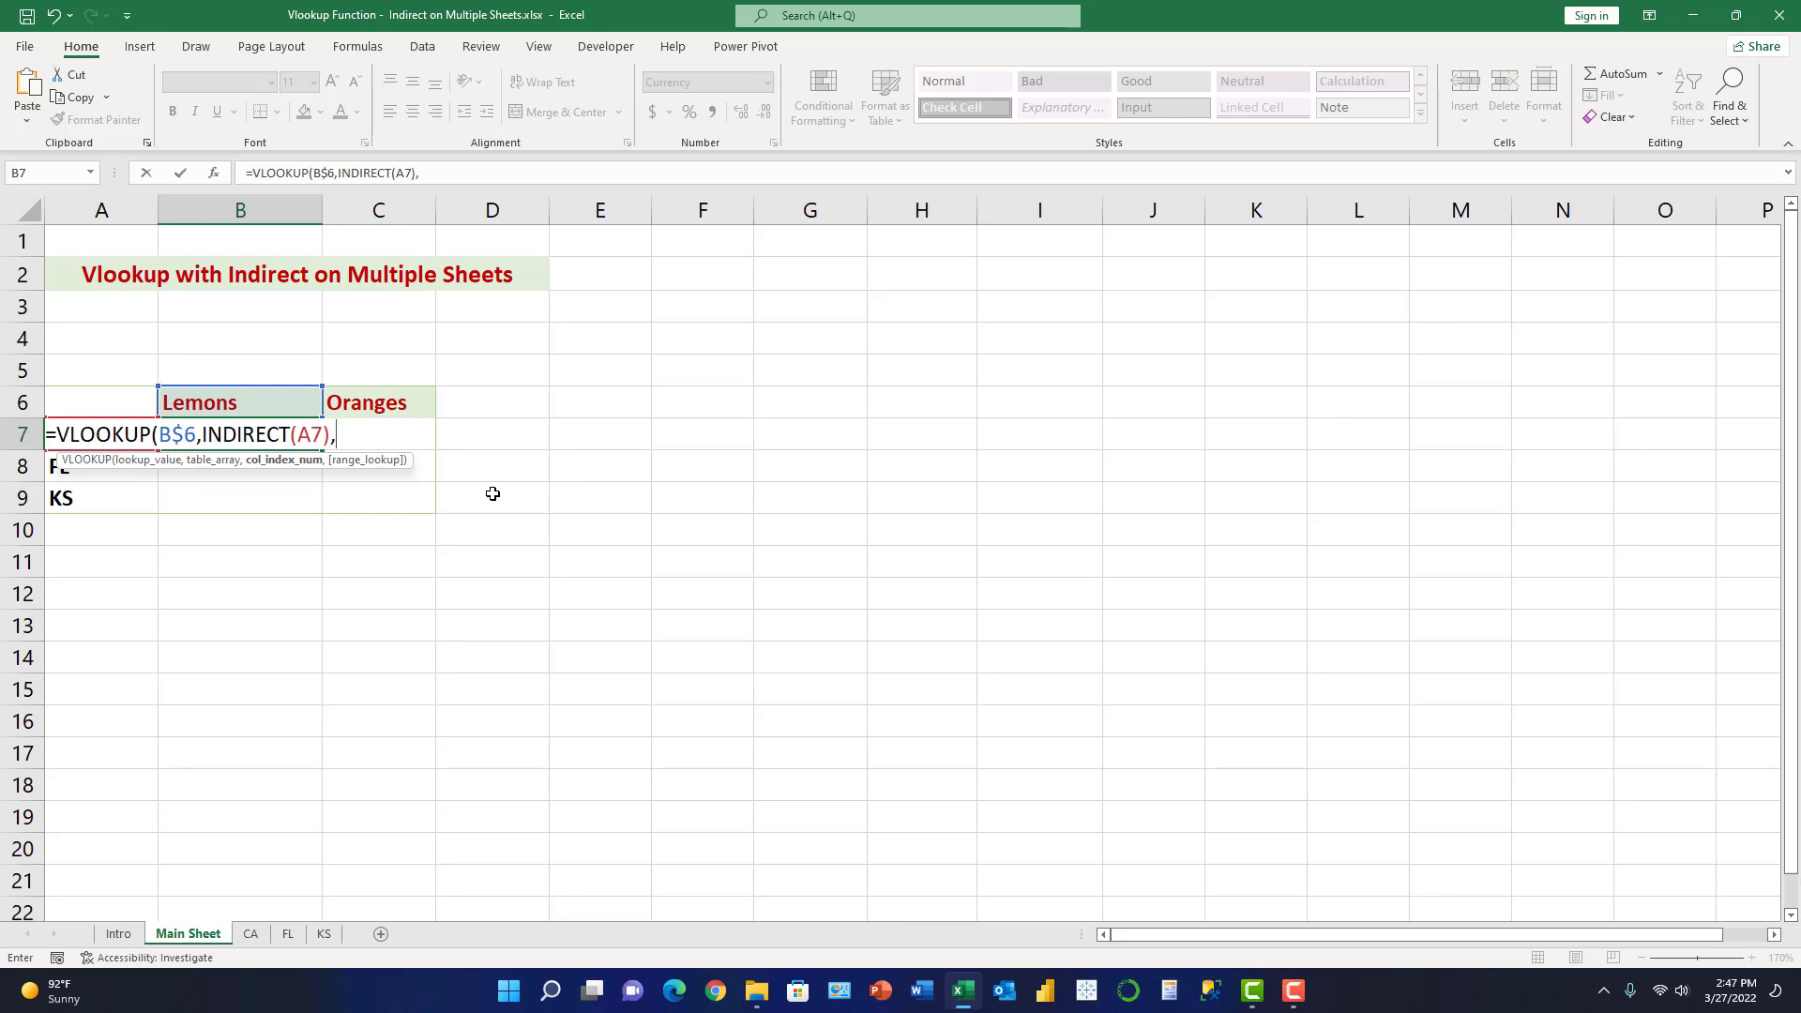
# Step: Finish with column 2 and FALSE exact match so B7 returns $3,686
pyautogui.write('2,')
pyautogui.press('Down')
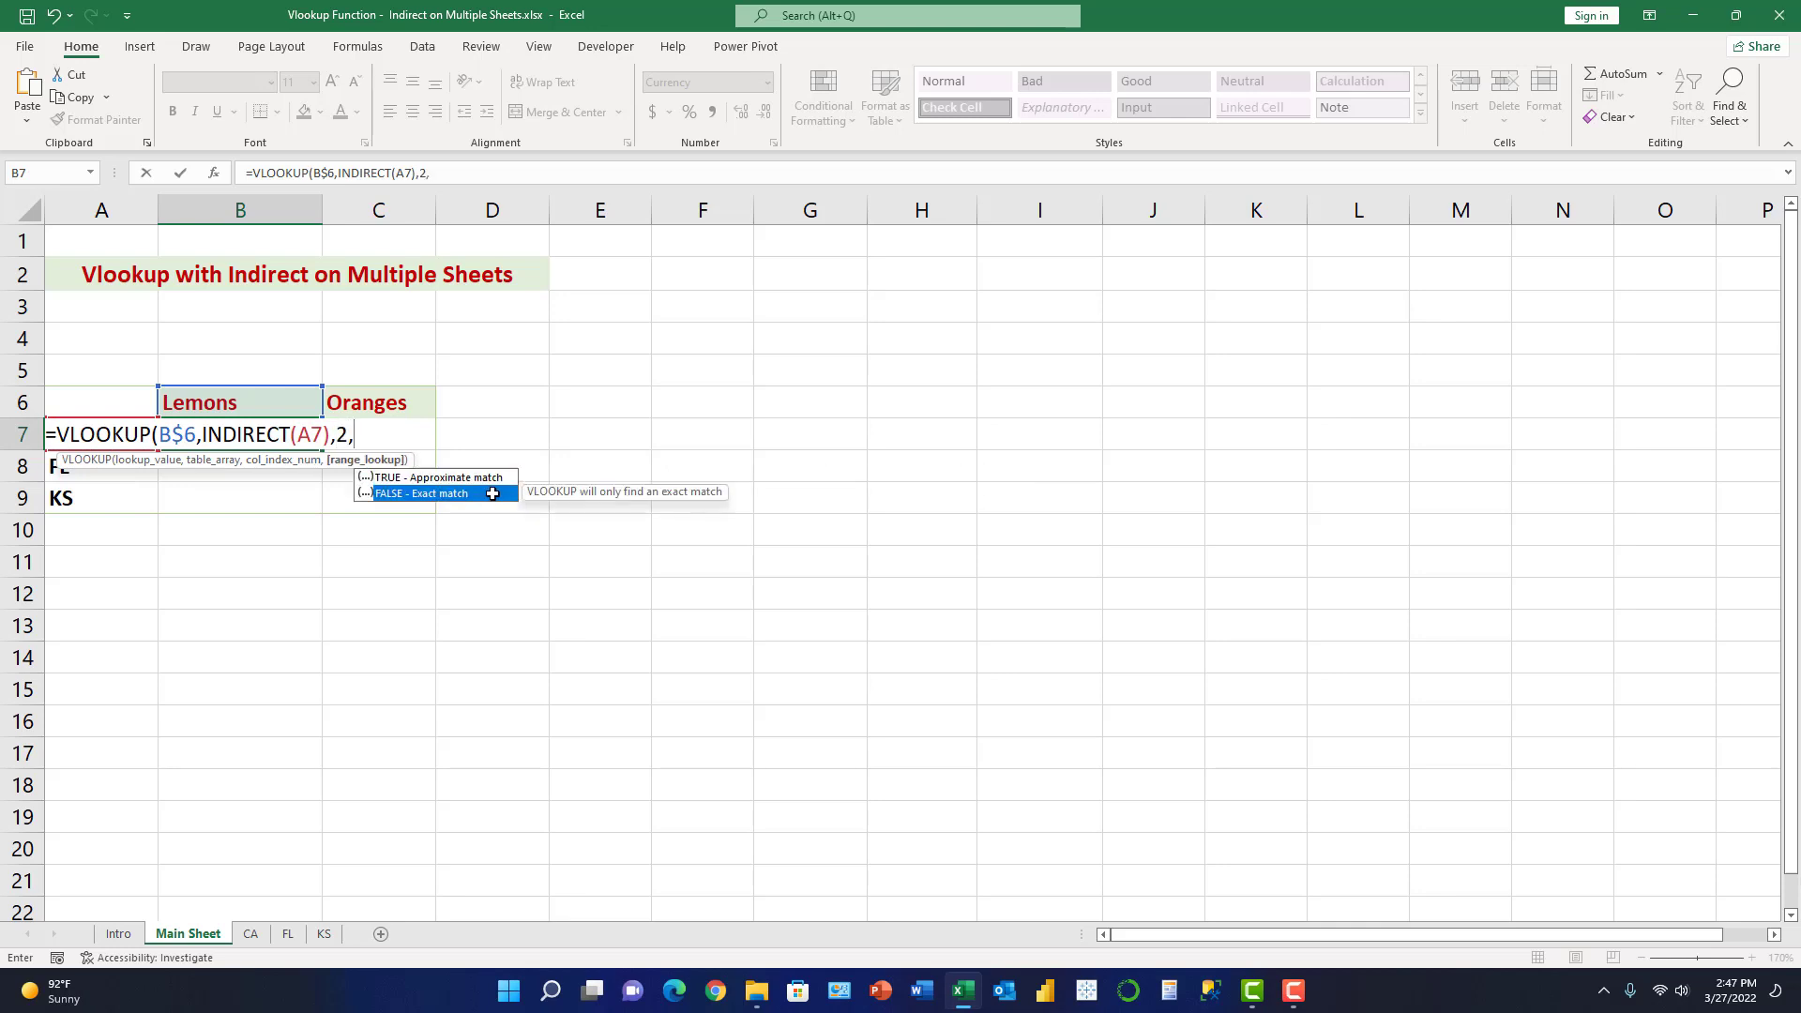
pyautogui.press('Tab')
pyautogui.write(')')
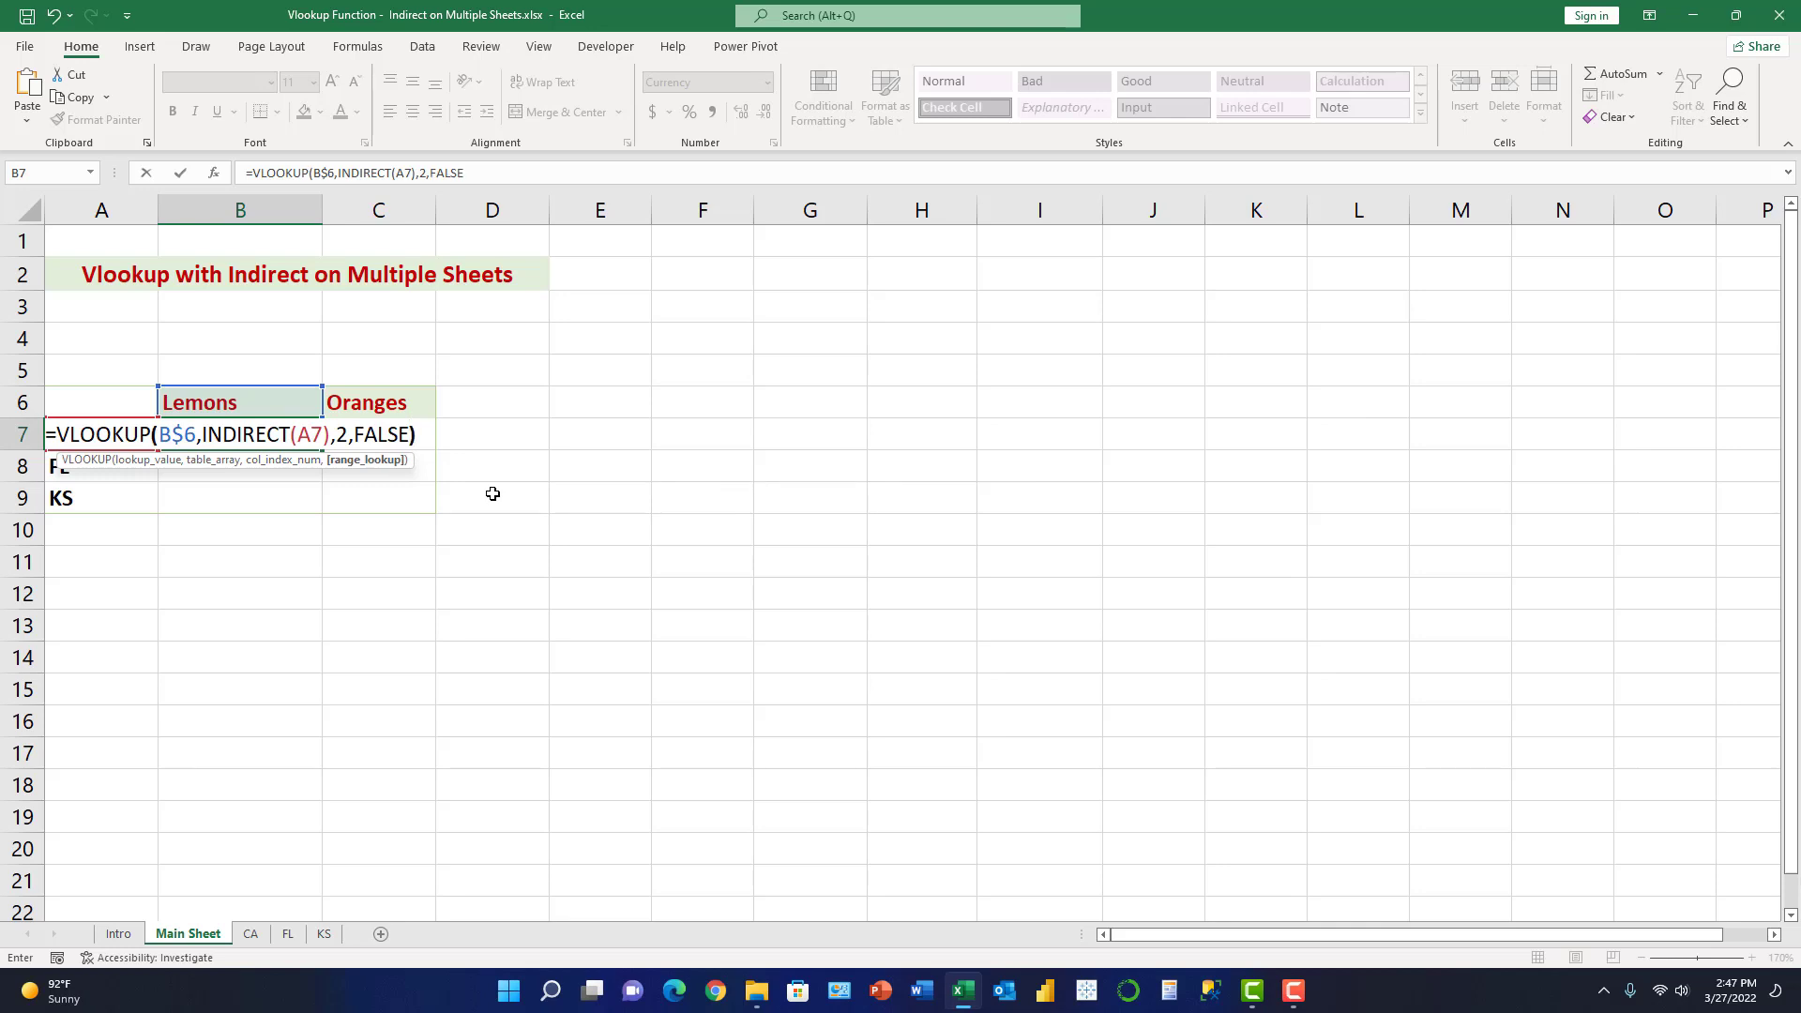
pyautogui.press('Return')
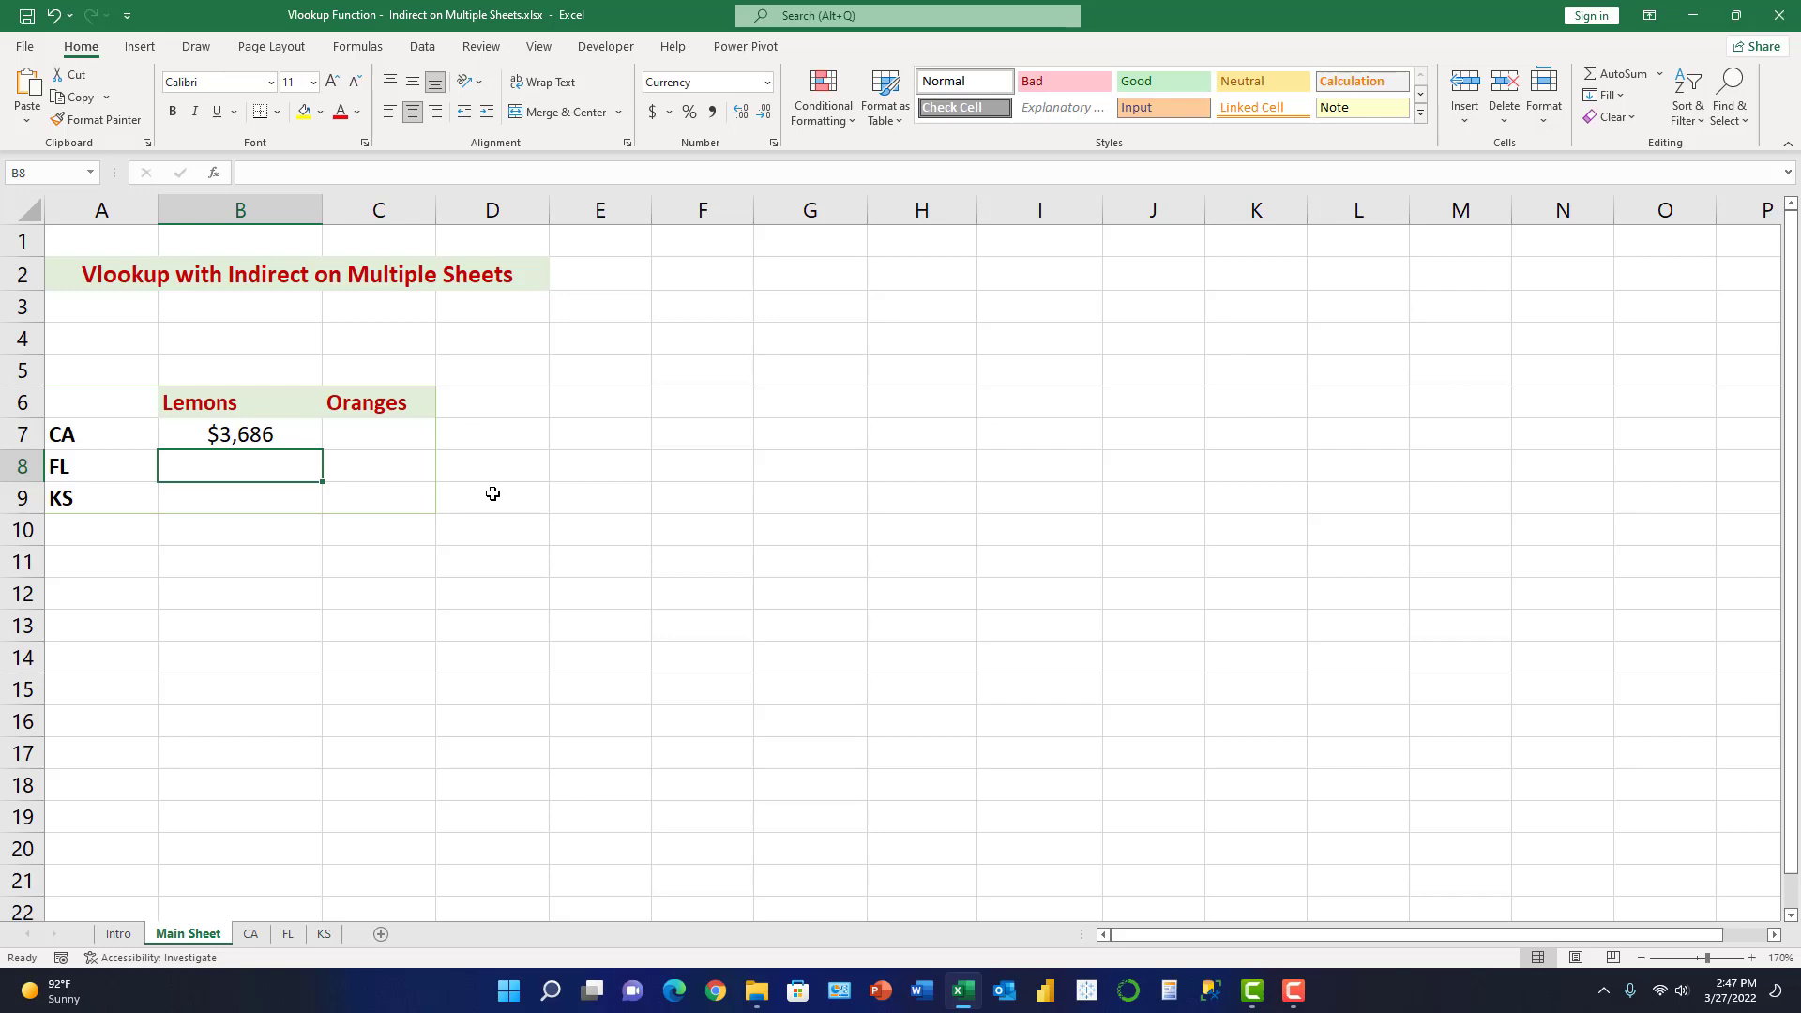
pyautogui.click(265, 436)
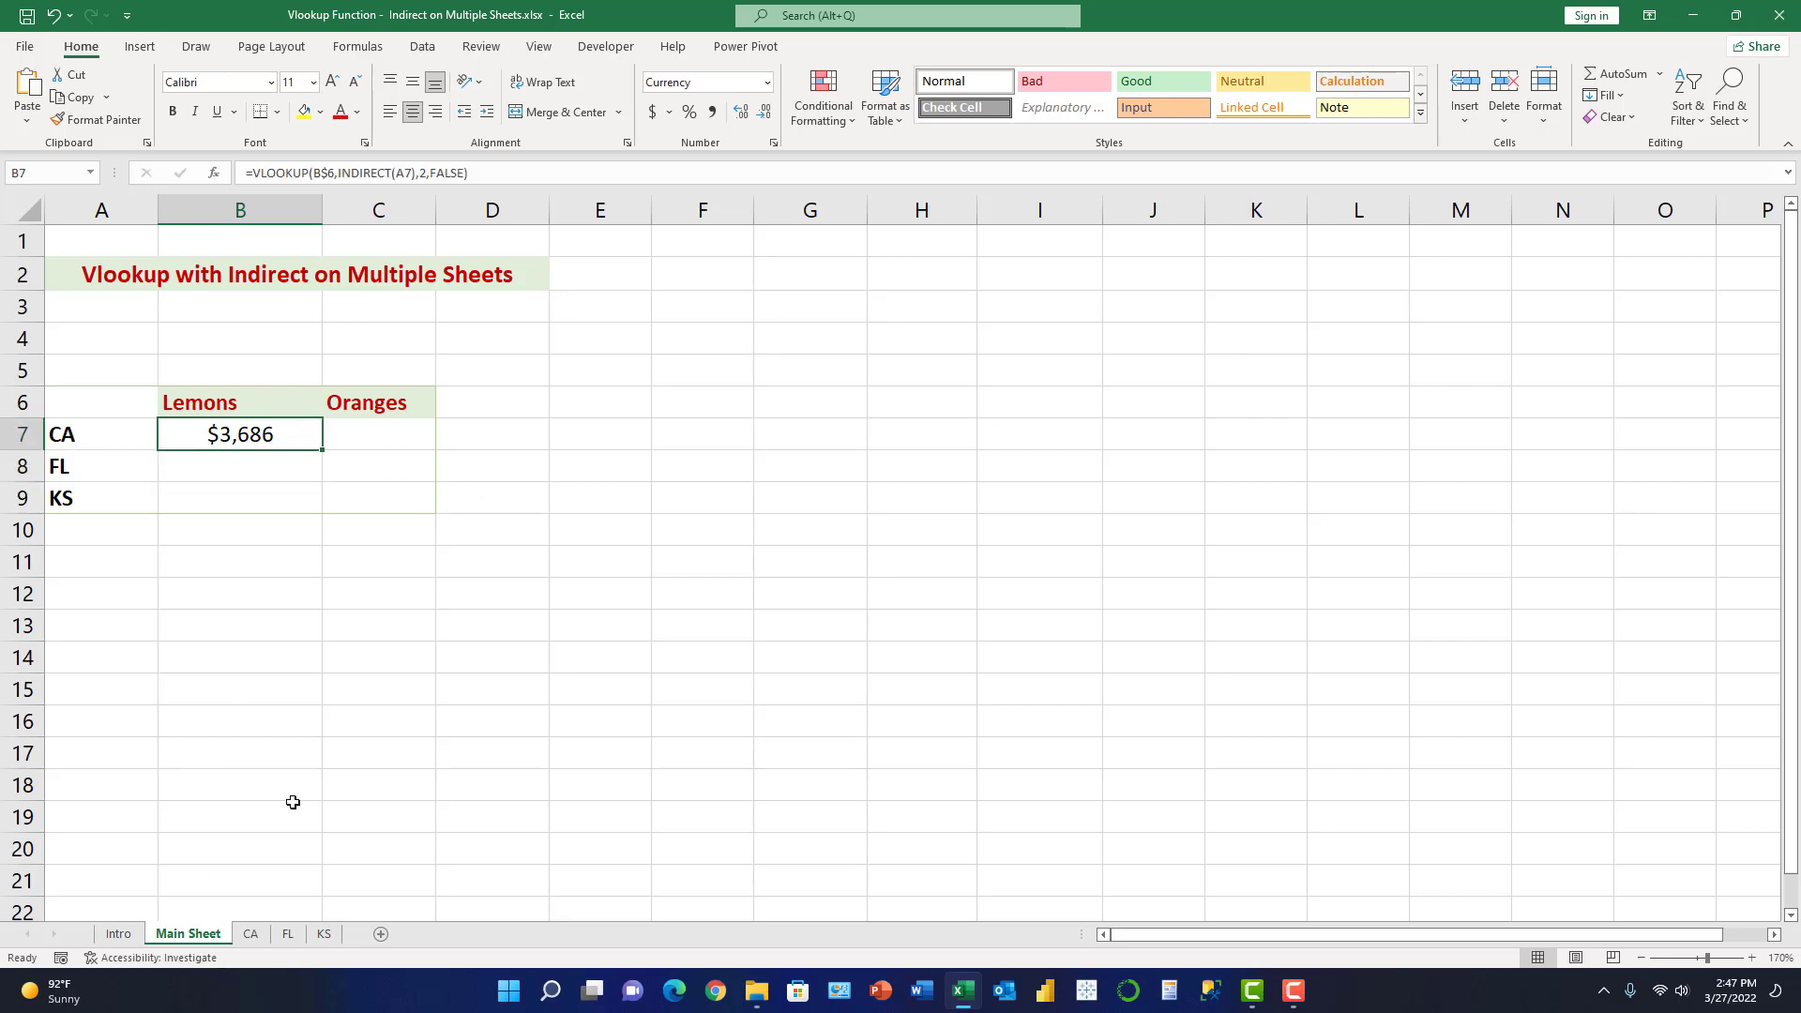
# Step: Verify the CA Lemons sales value on the CA sheet, then return to Main Sheet
pyautogui.click(250, 934)
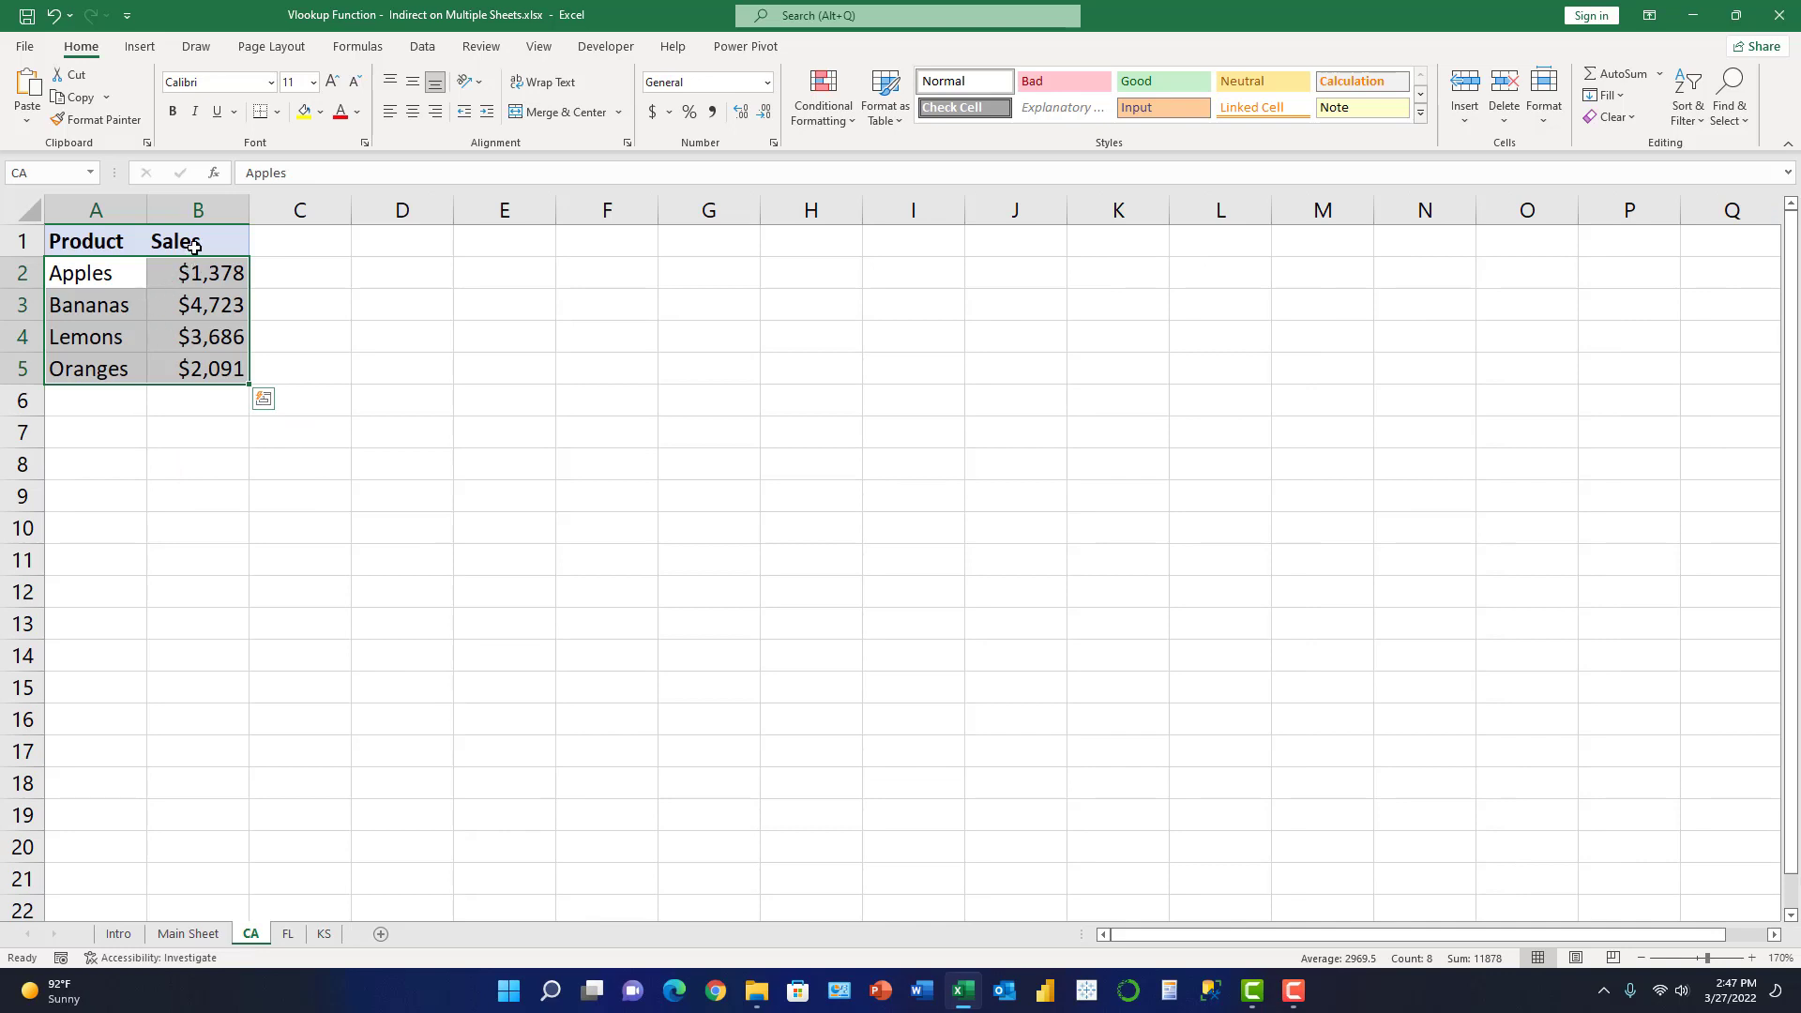
pyautogui.click(231, 343)
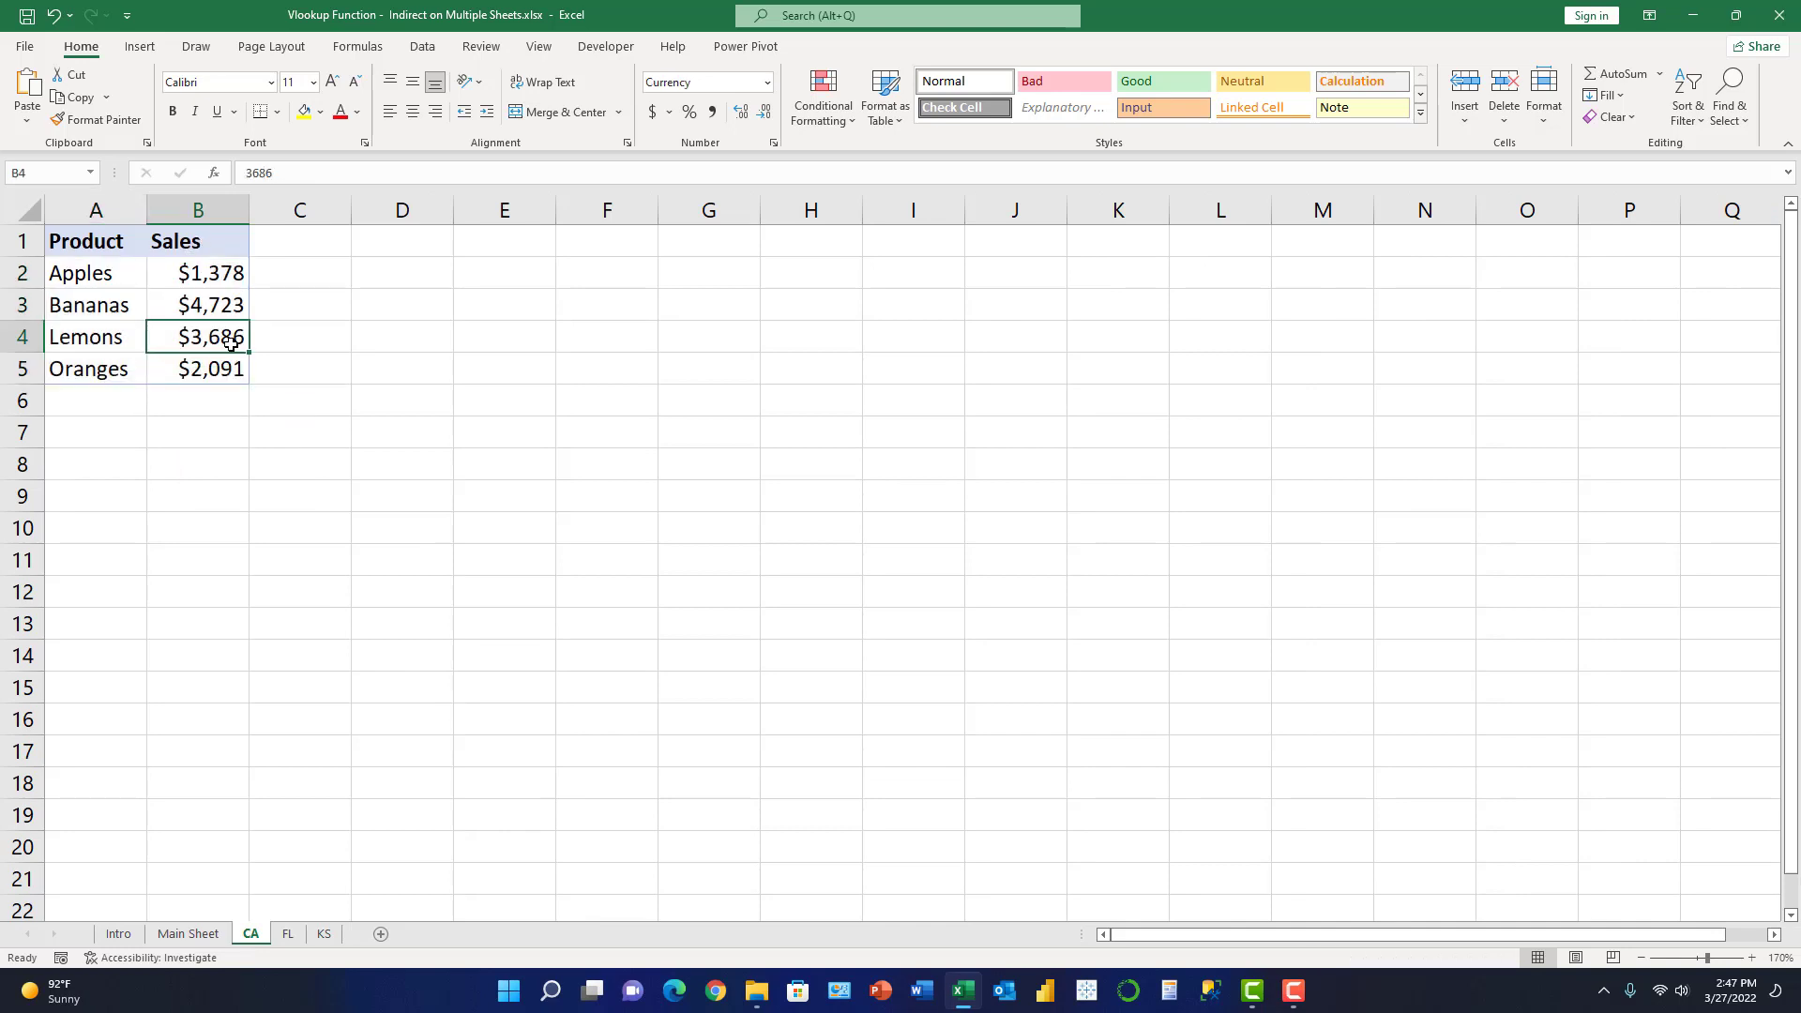
pyautogui.click(188, 934)
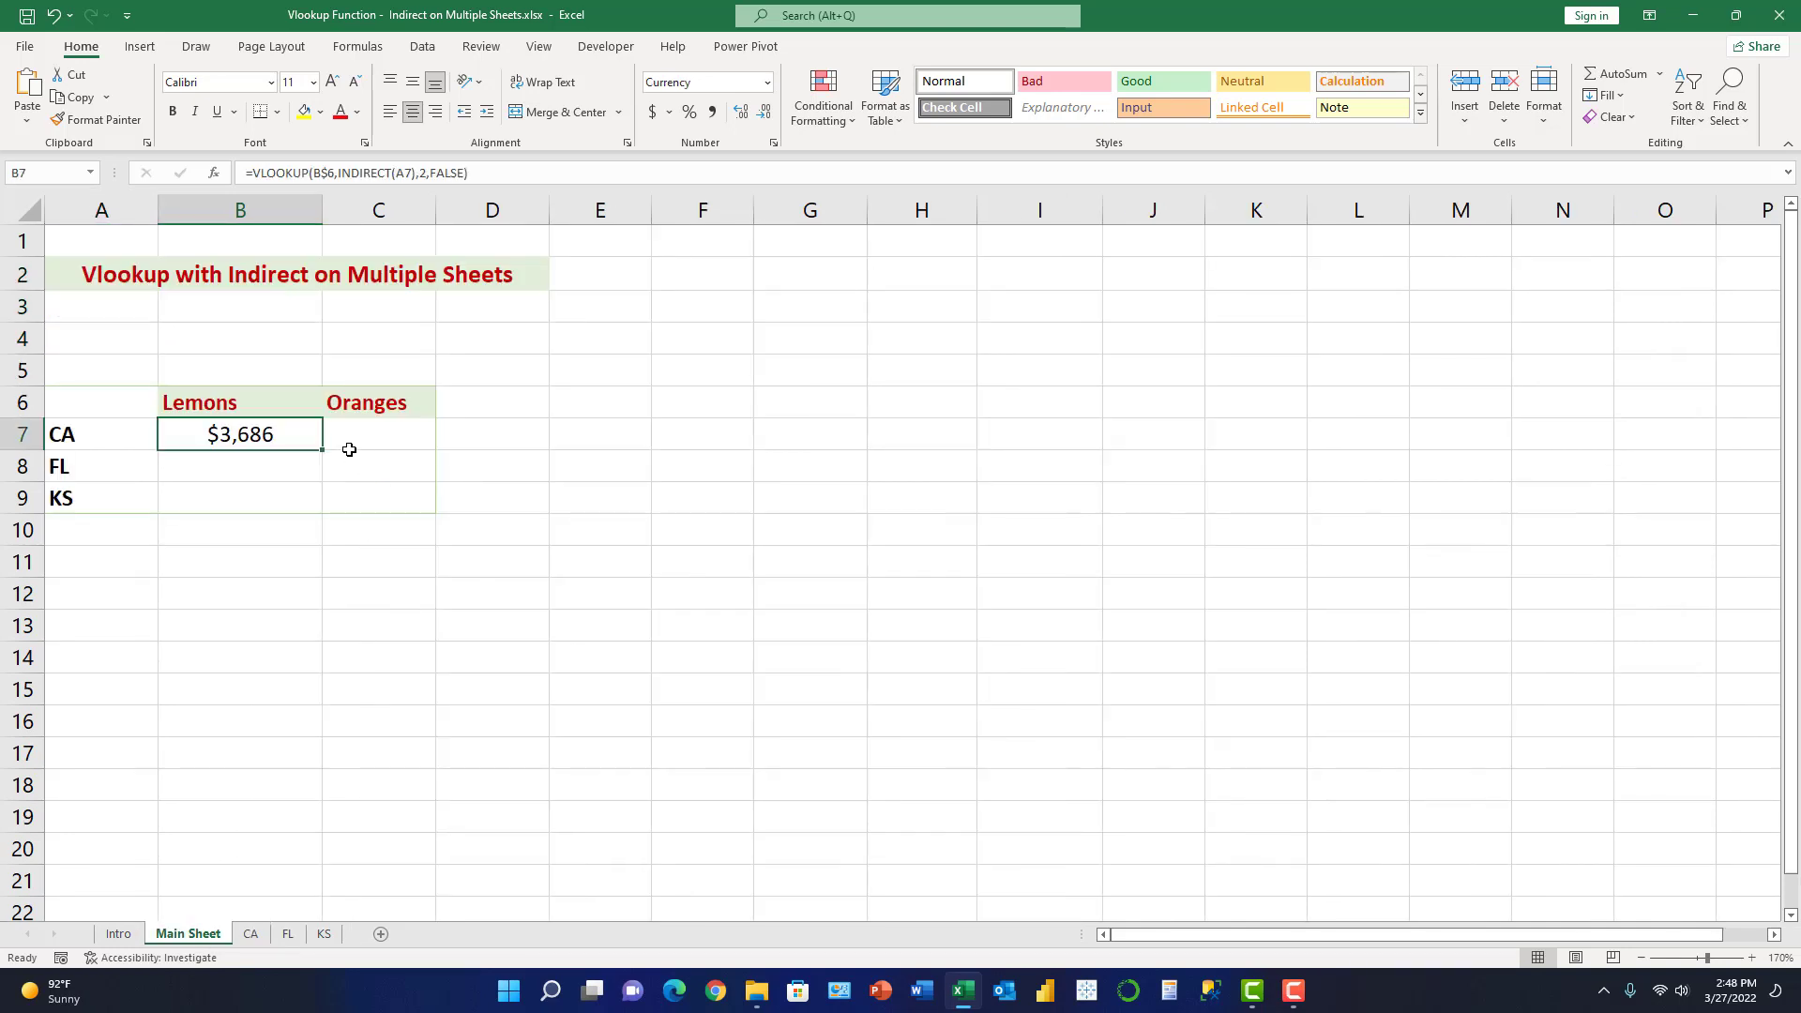
# Step: Fill B7's formula down to FL and KS, then right across B7:C9 into Oranges
pyautogui.doubleClick(321, 450)
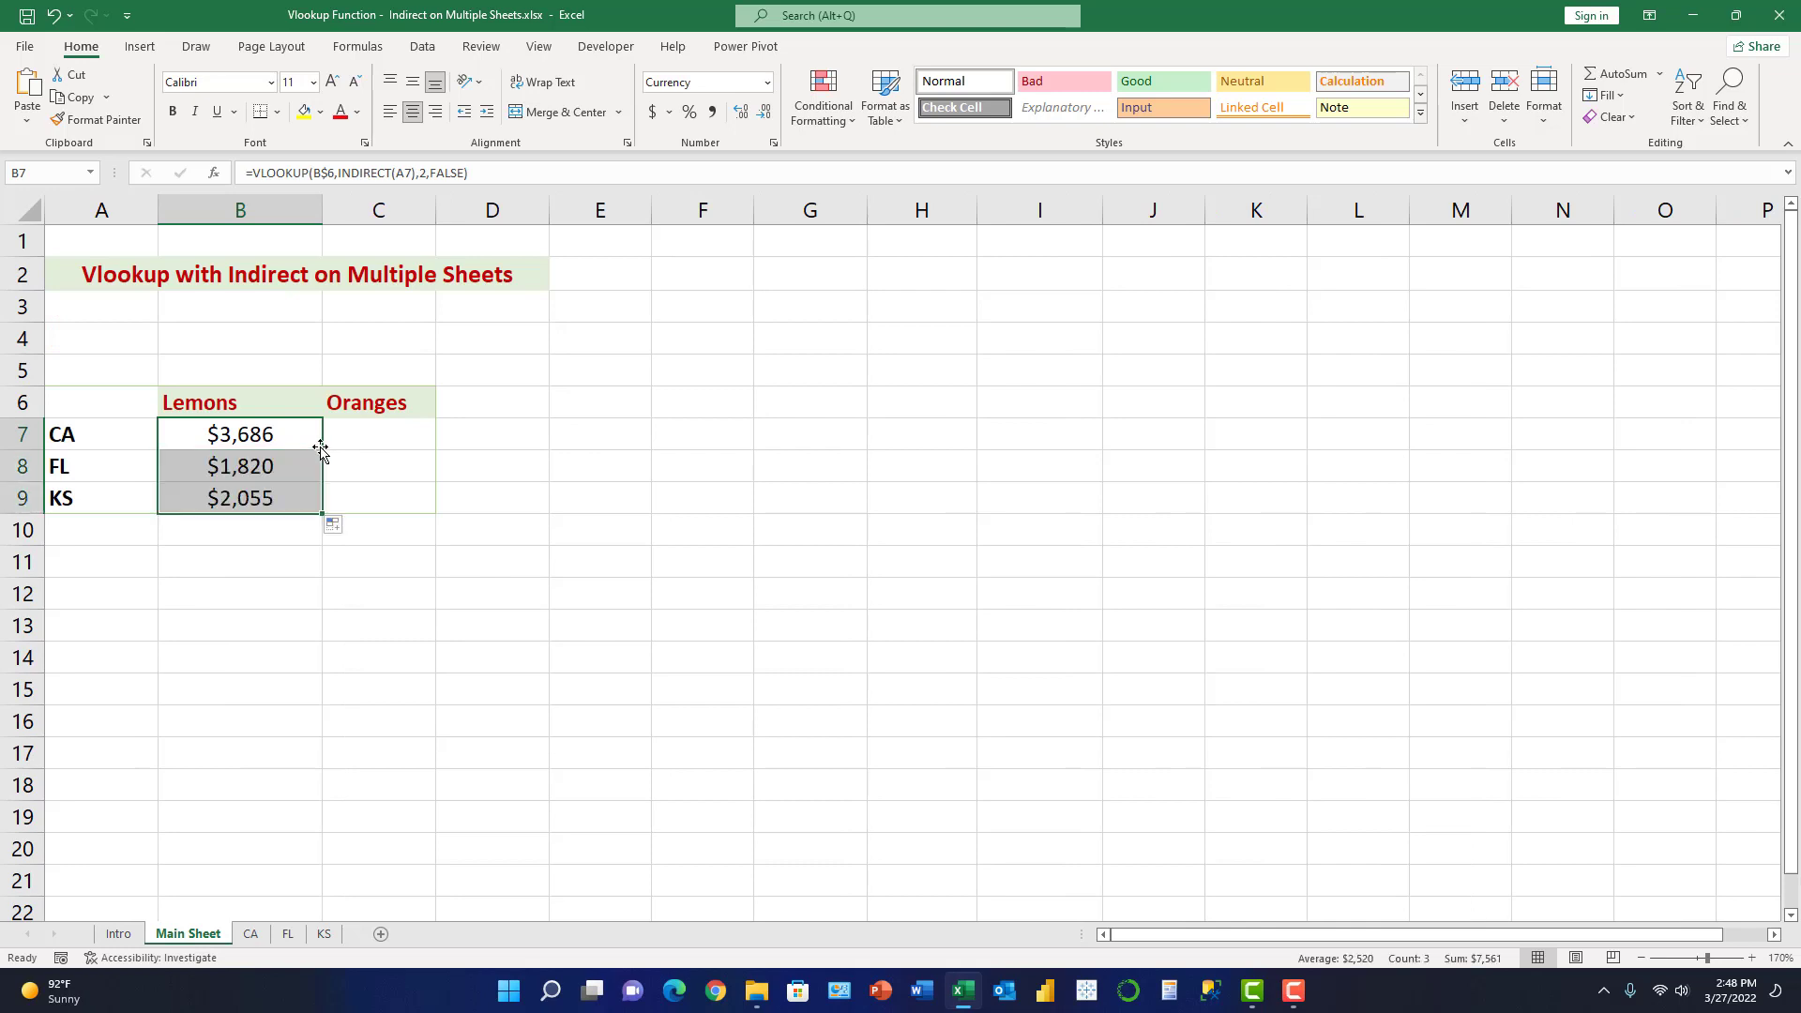
pyautogui.press('Down')
pyautogui.press('Up')
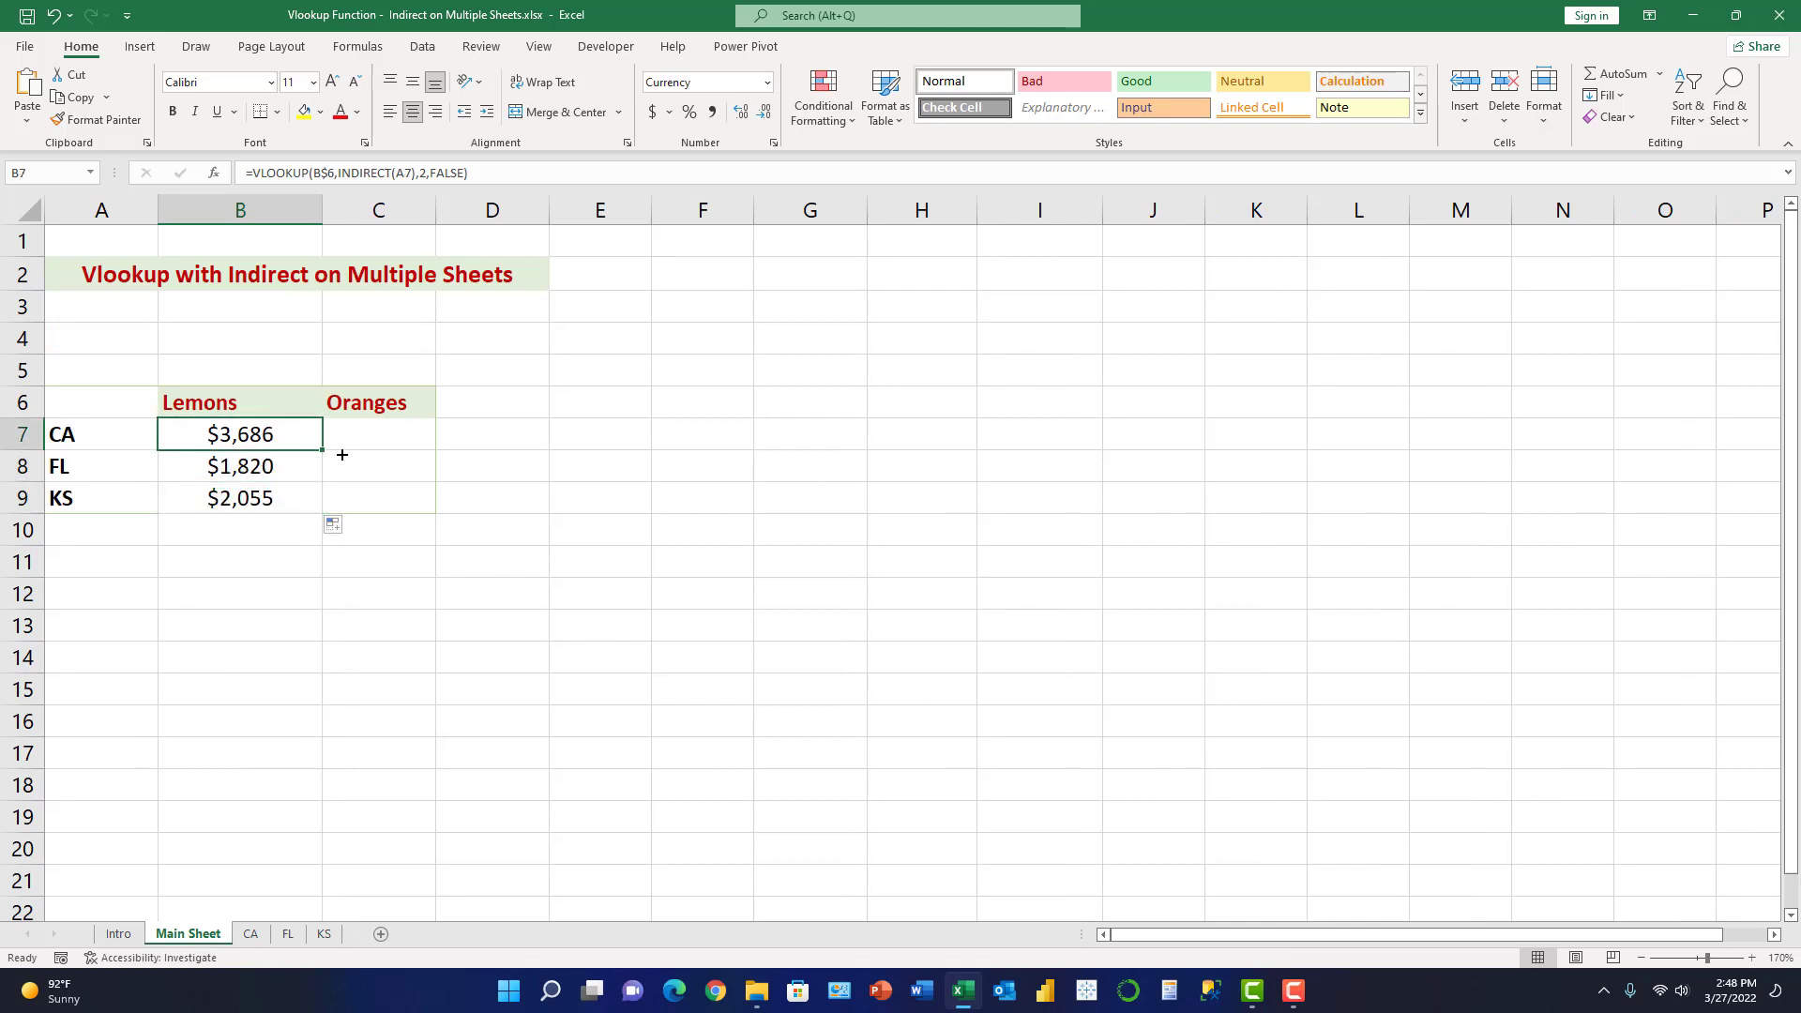
pyautogui.hotkey('shift', 'Right')
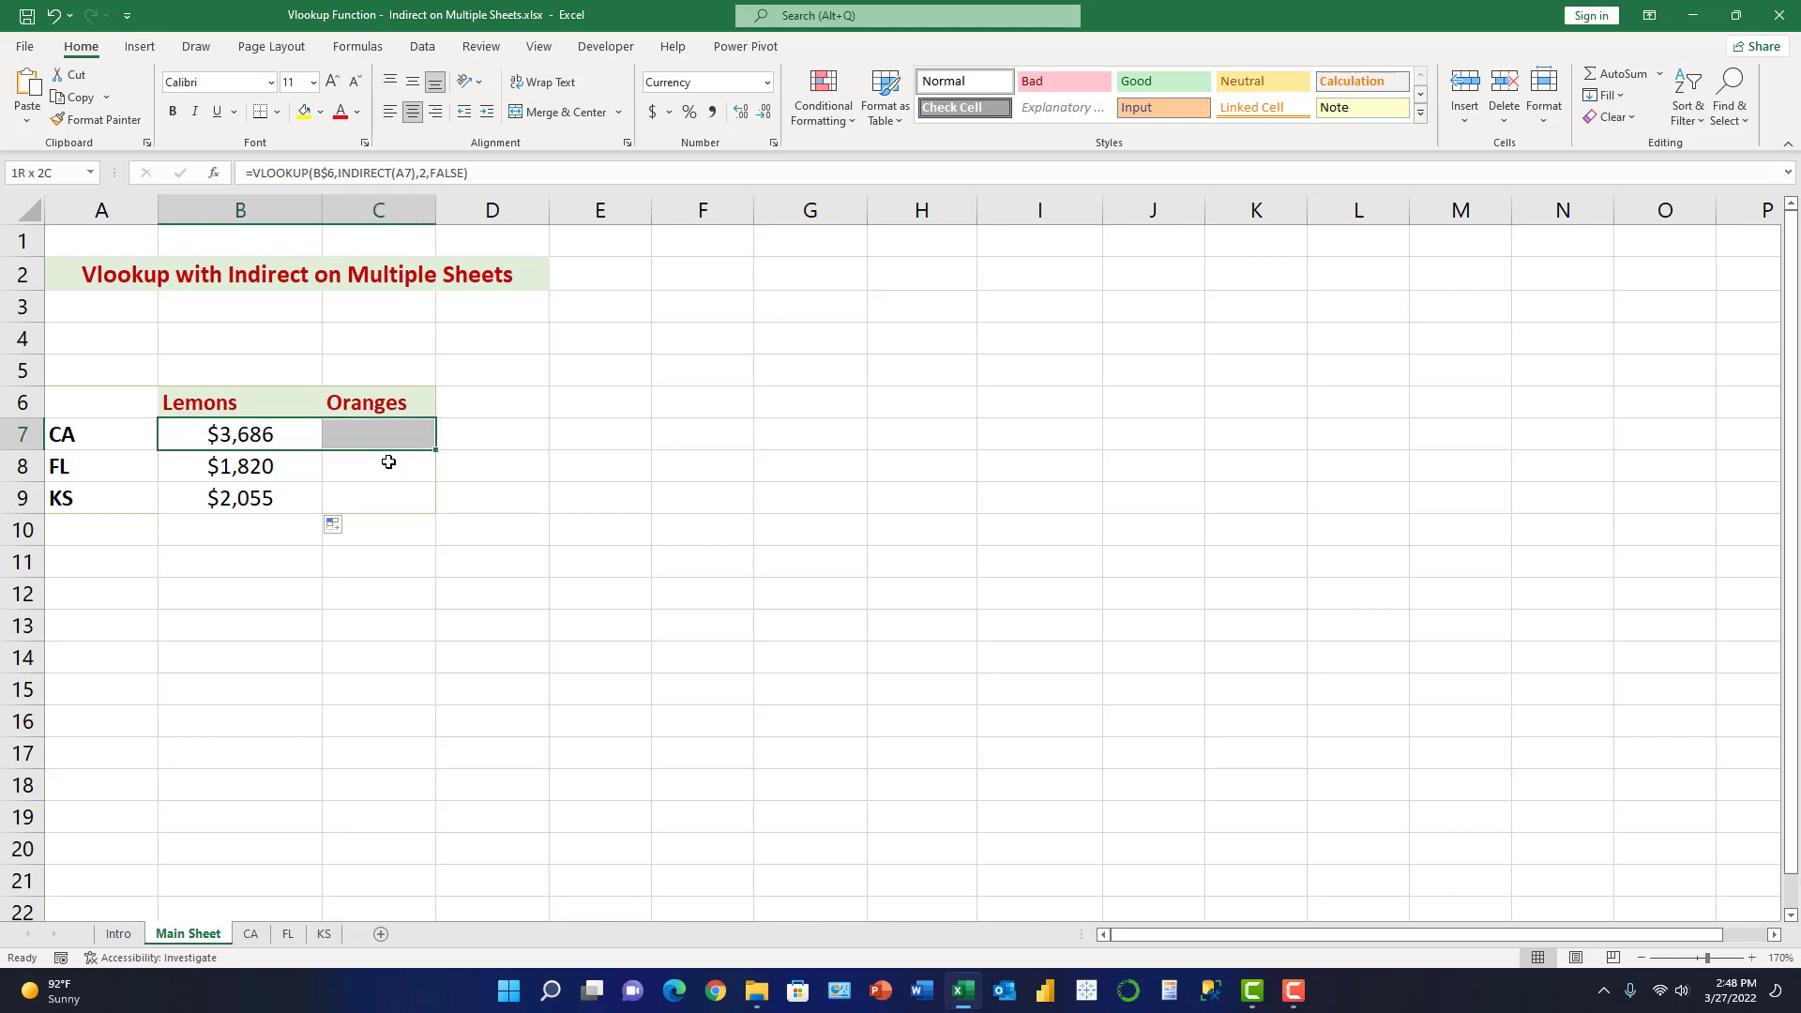
pyautogui.hotkey('shift', 'Down')
pyautogui.hotkey('shift', 'Down')
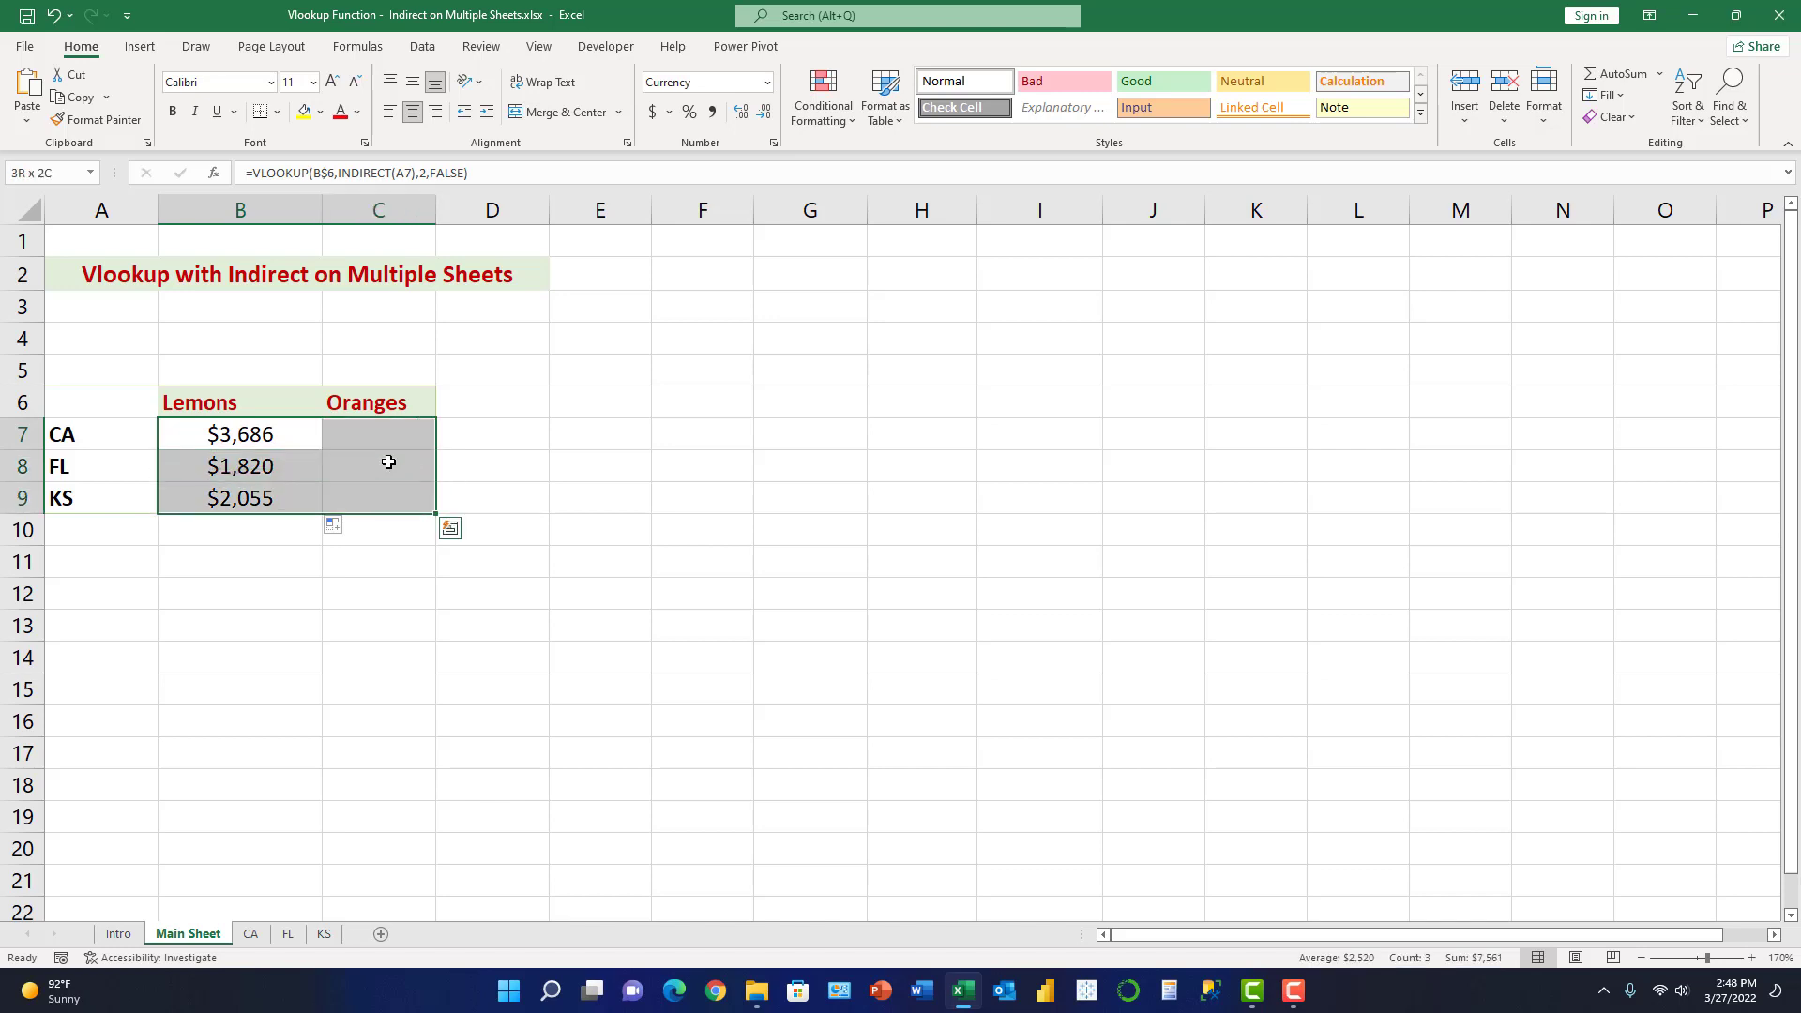
pyautogui.hotkey('ctrl', 'r')
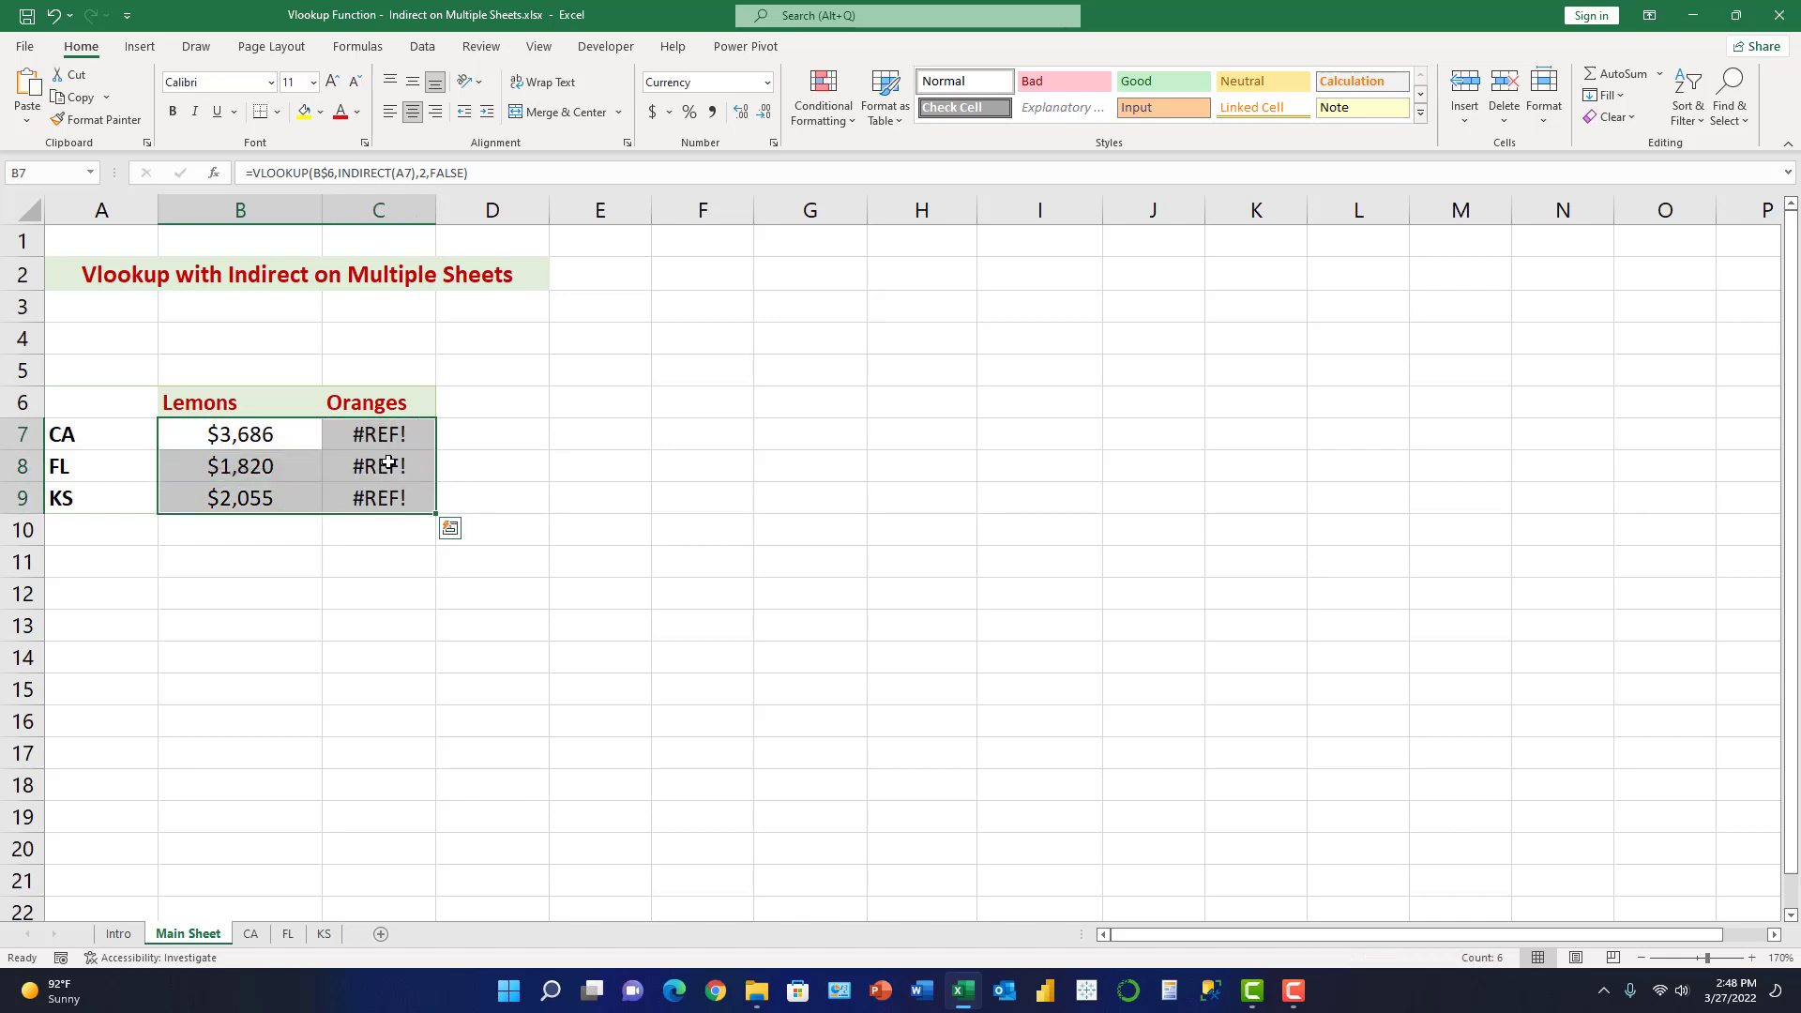
# Step: Change B7's formula to use INDIRECT($A7) so the state column stays fixed
pyautogui.click(277, 448)
pyautogui.click(237, 453)
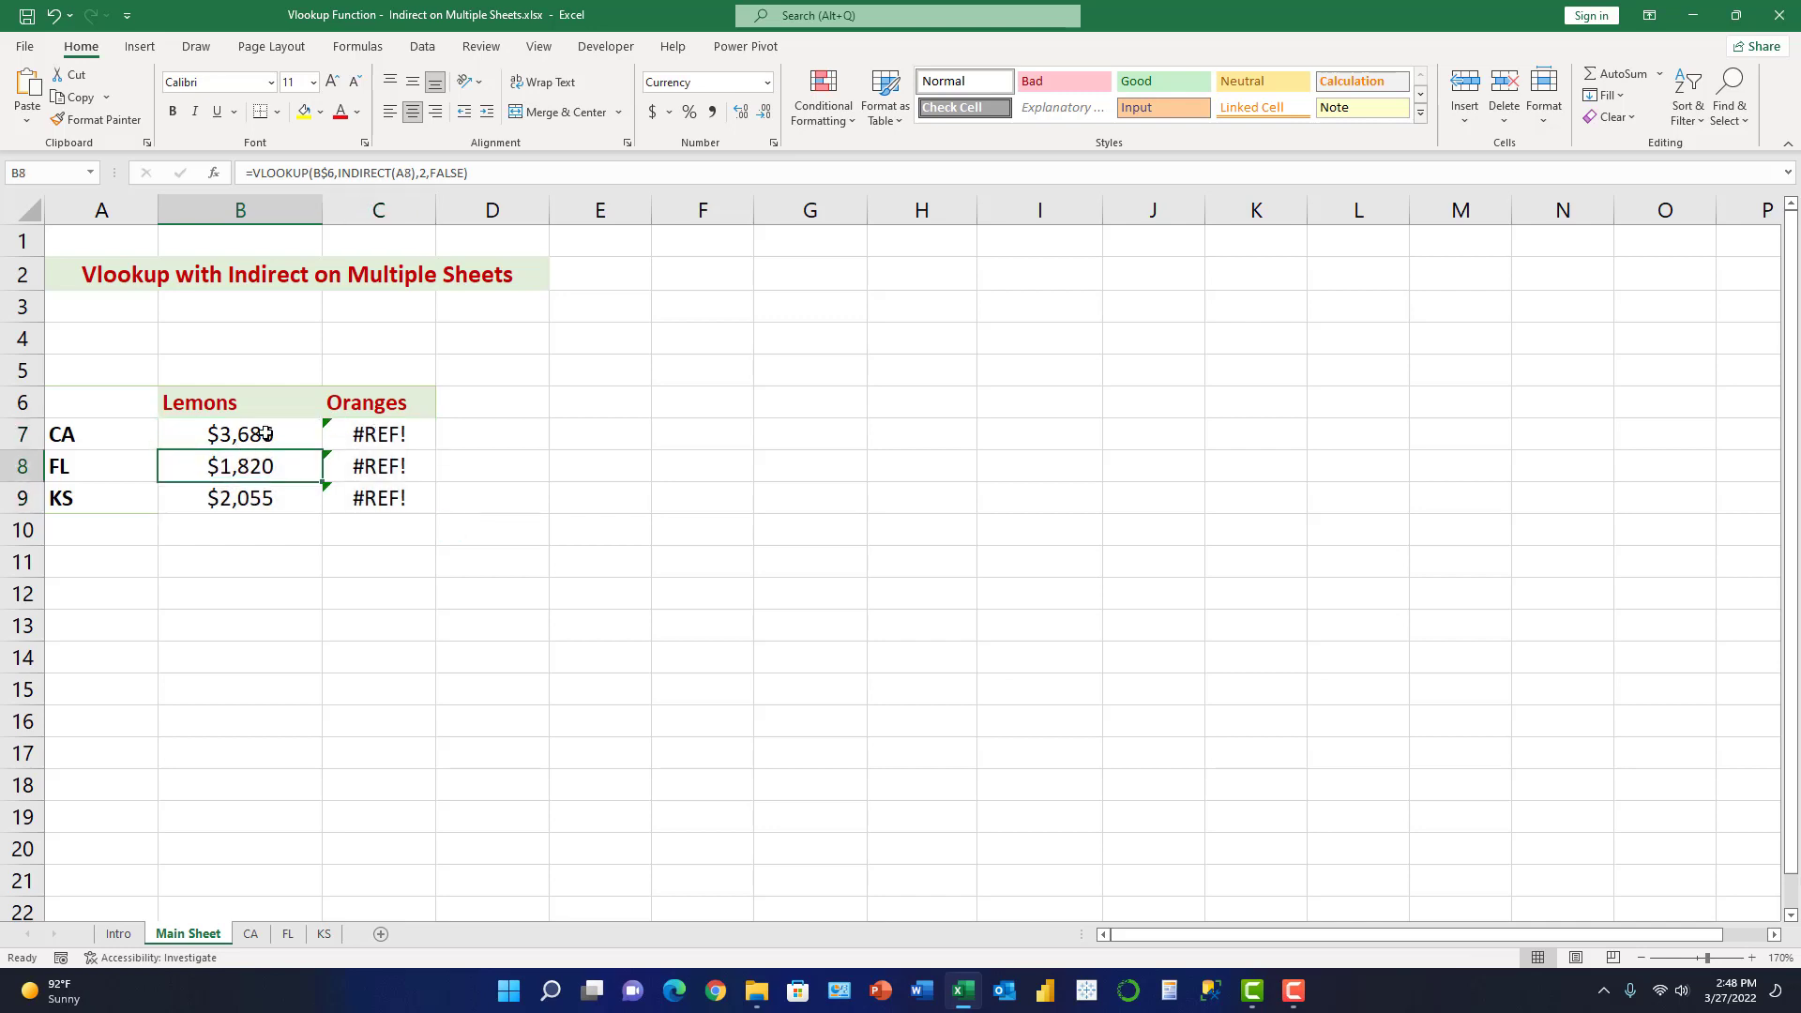
pyautogui.click(265, 434)
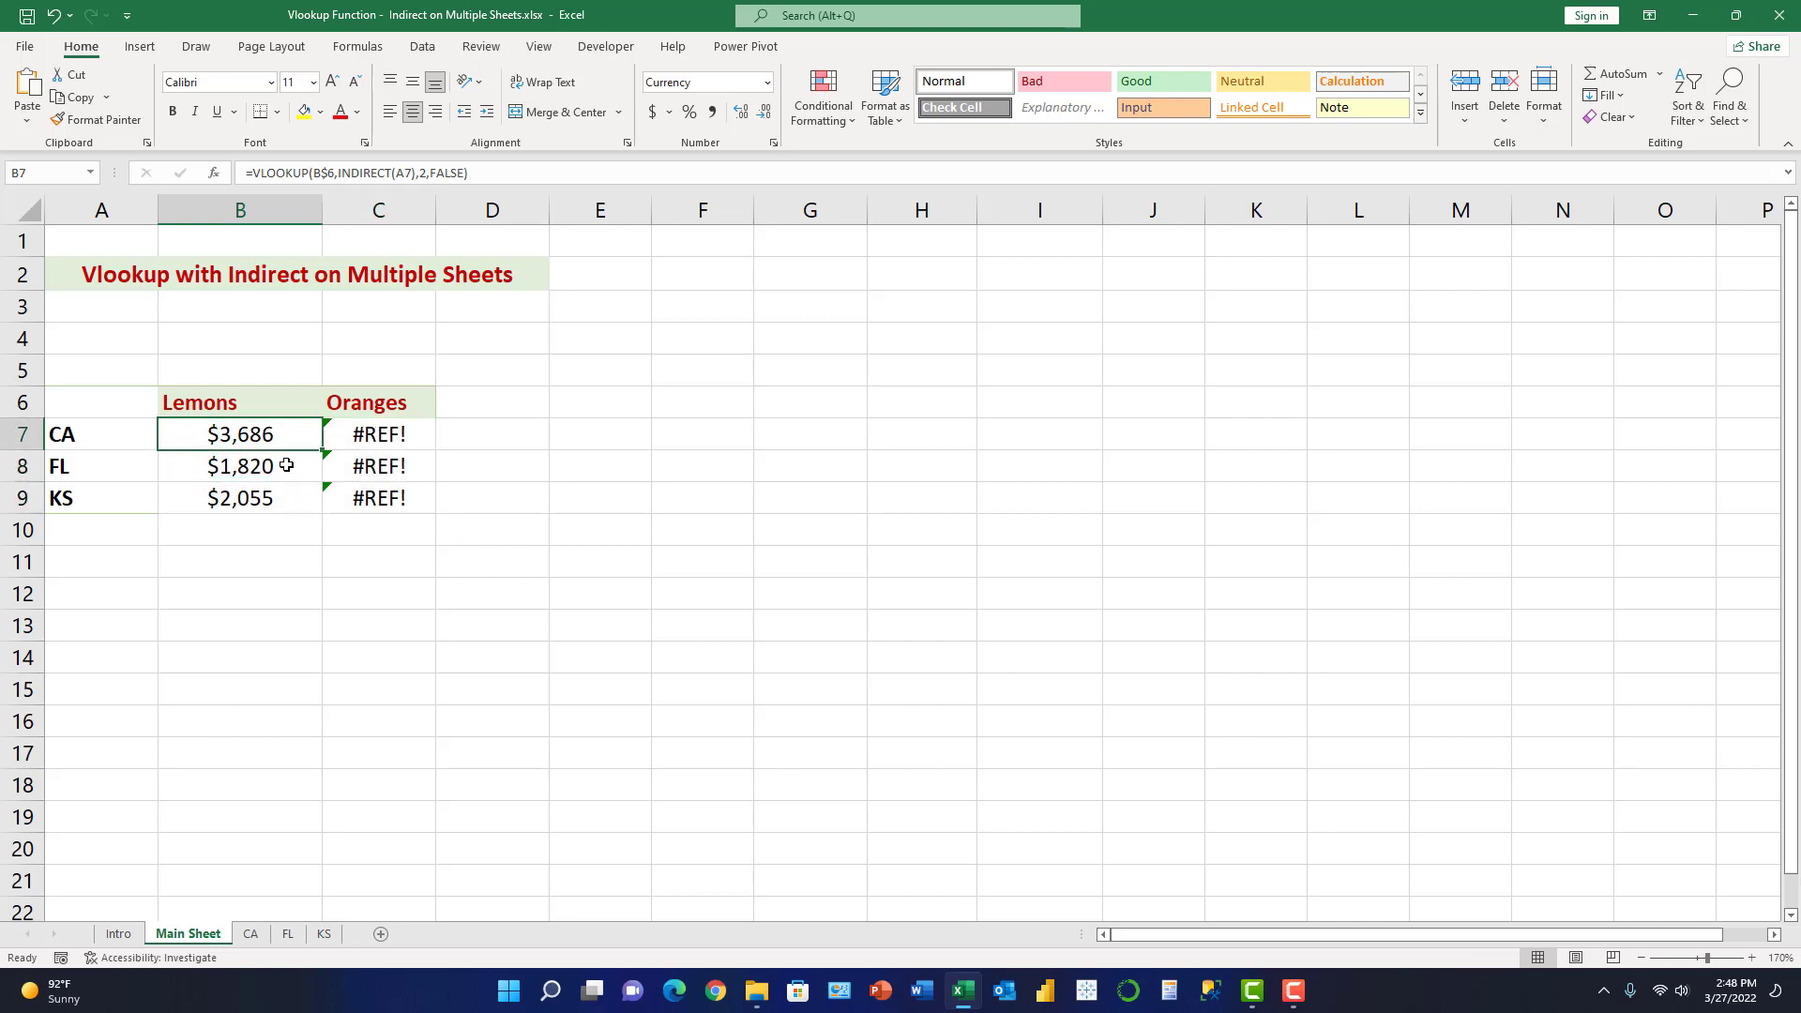
pyautogui.press('F2')
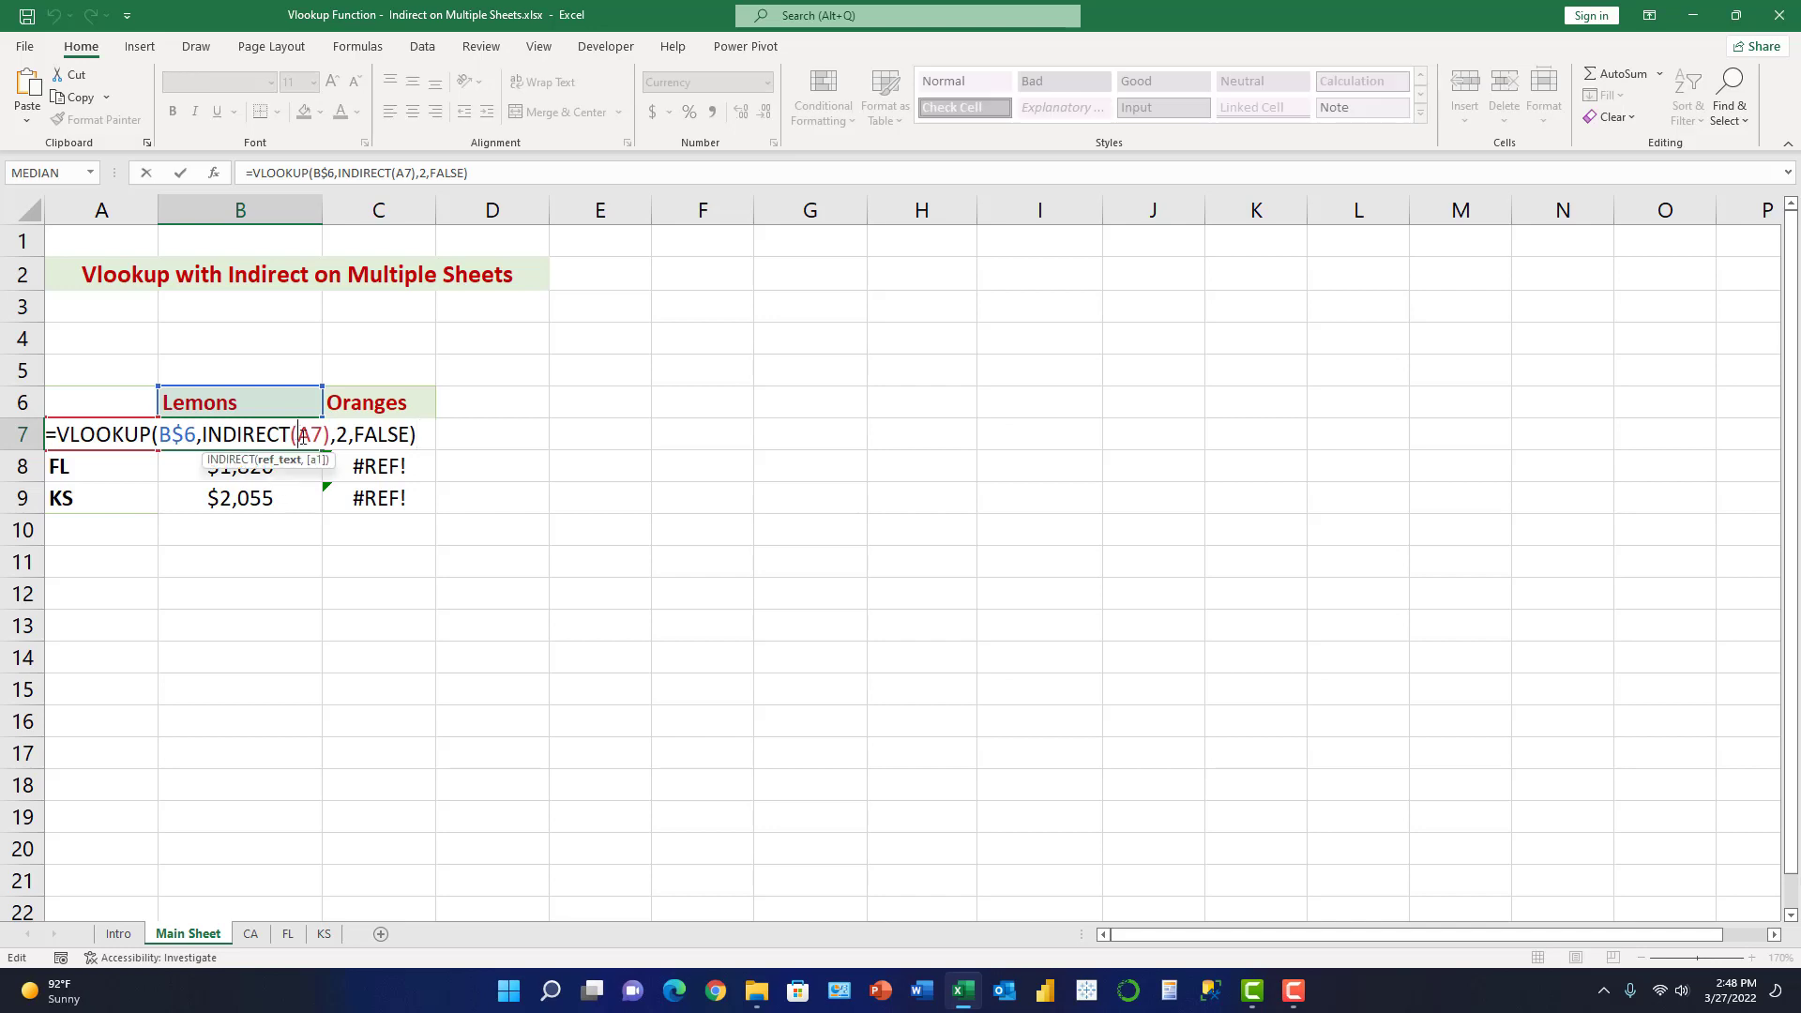
pyautogui.click(302, 437)
pyautogui.write('$')
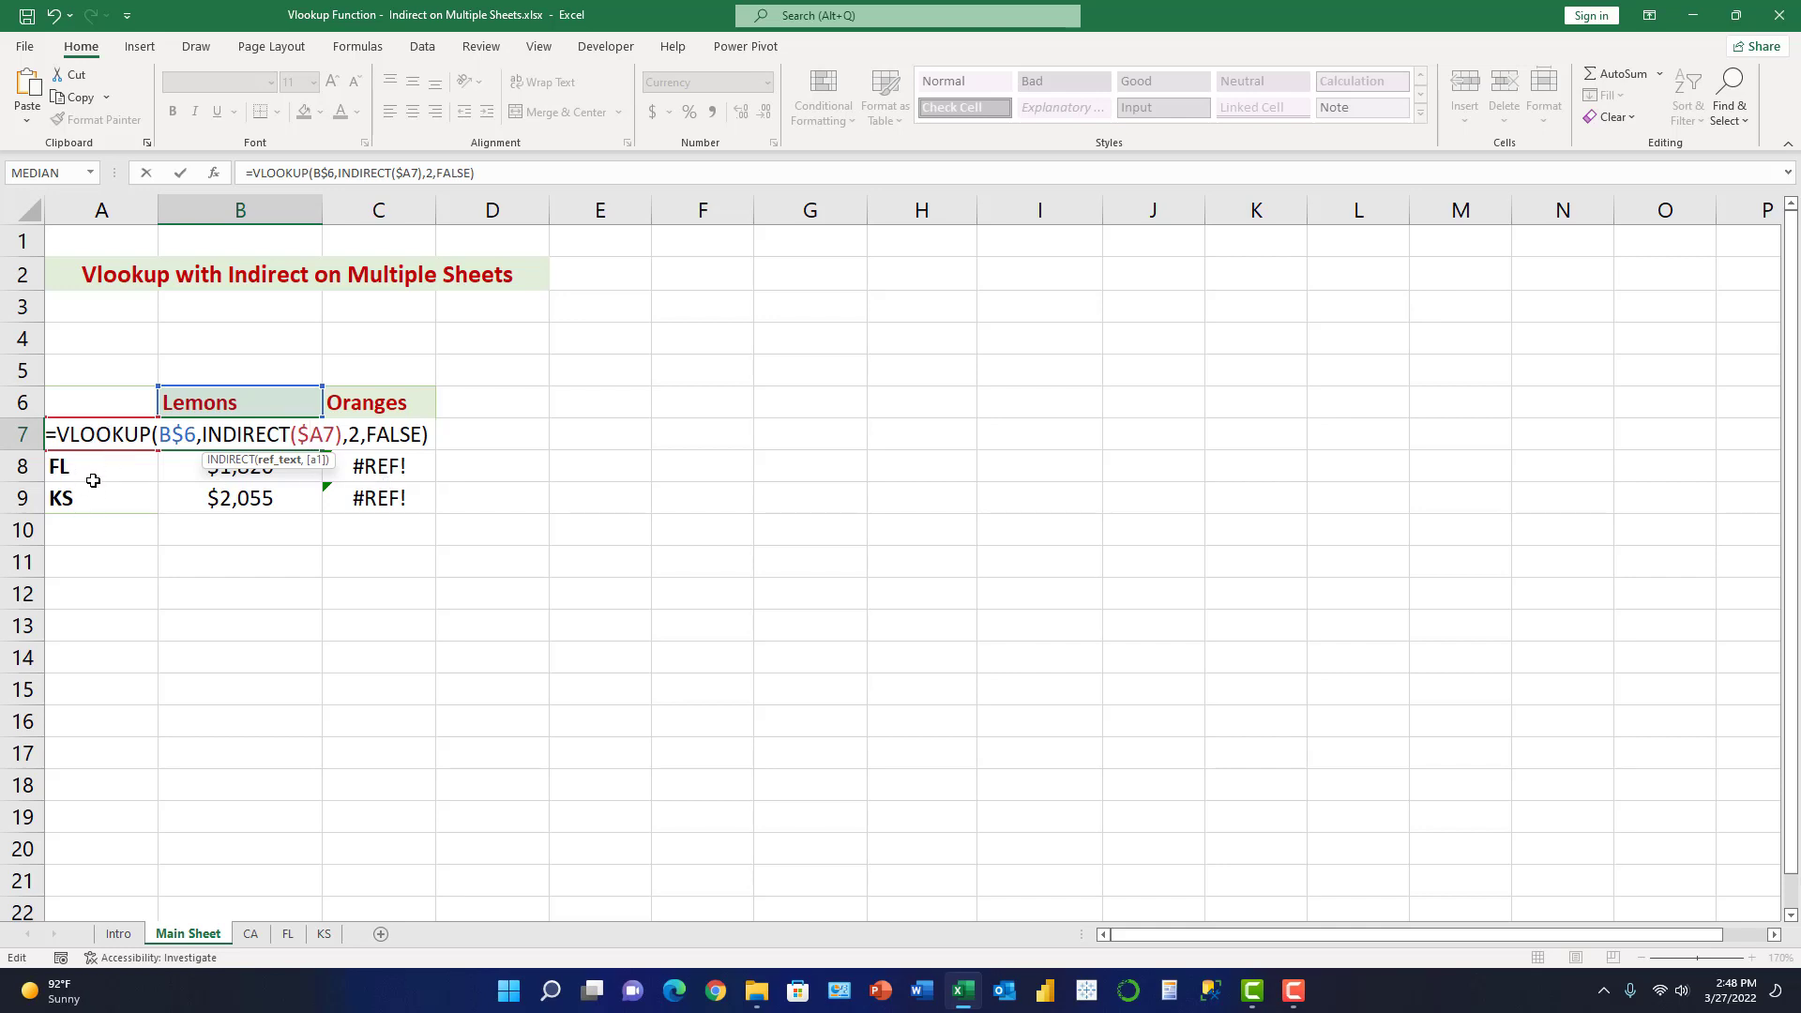
pyautogui.hotkey('ctrl', 'Return')
# Step: Refill B7:C9 rightward so Oranges shows $2,091, $3,199 and $1,046
pyautogui.hotkey('shift', 'Down')
pyautogui.hotkey('shift', 'Down')
pyautogui.hotkey('shift', 'Right')
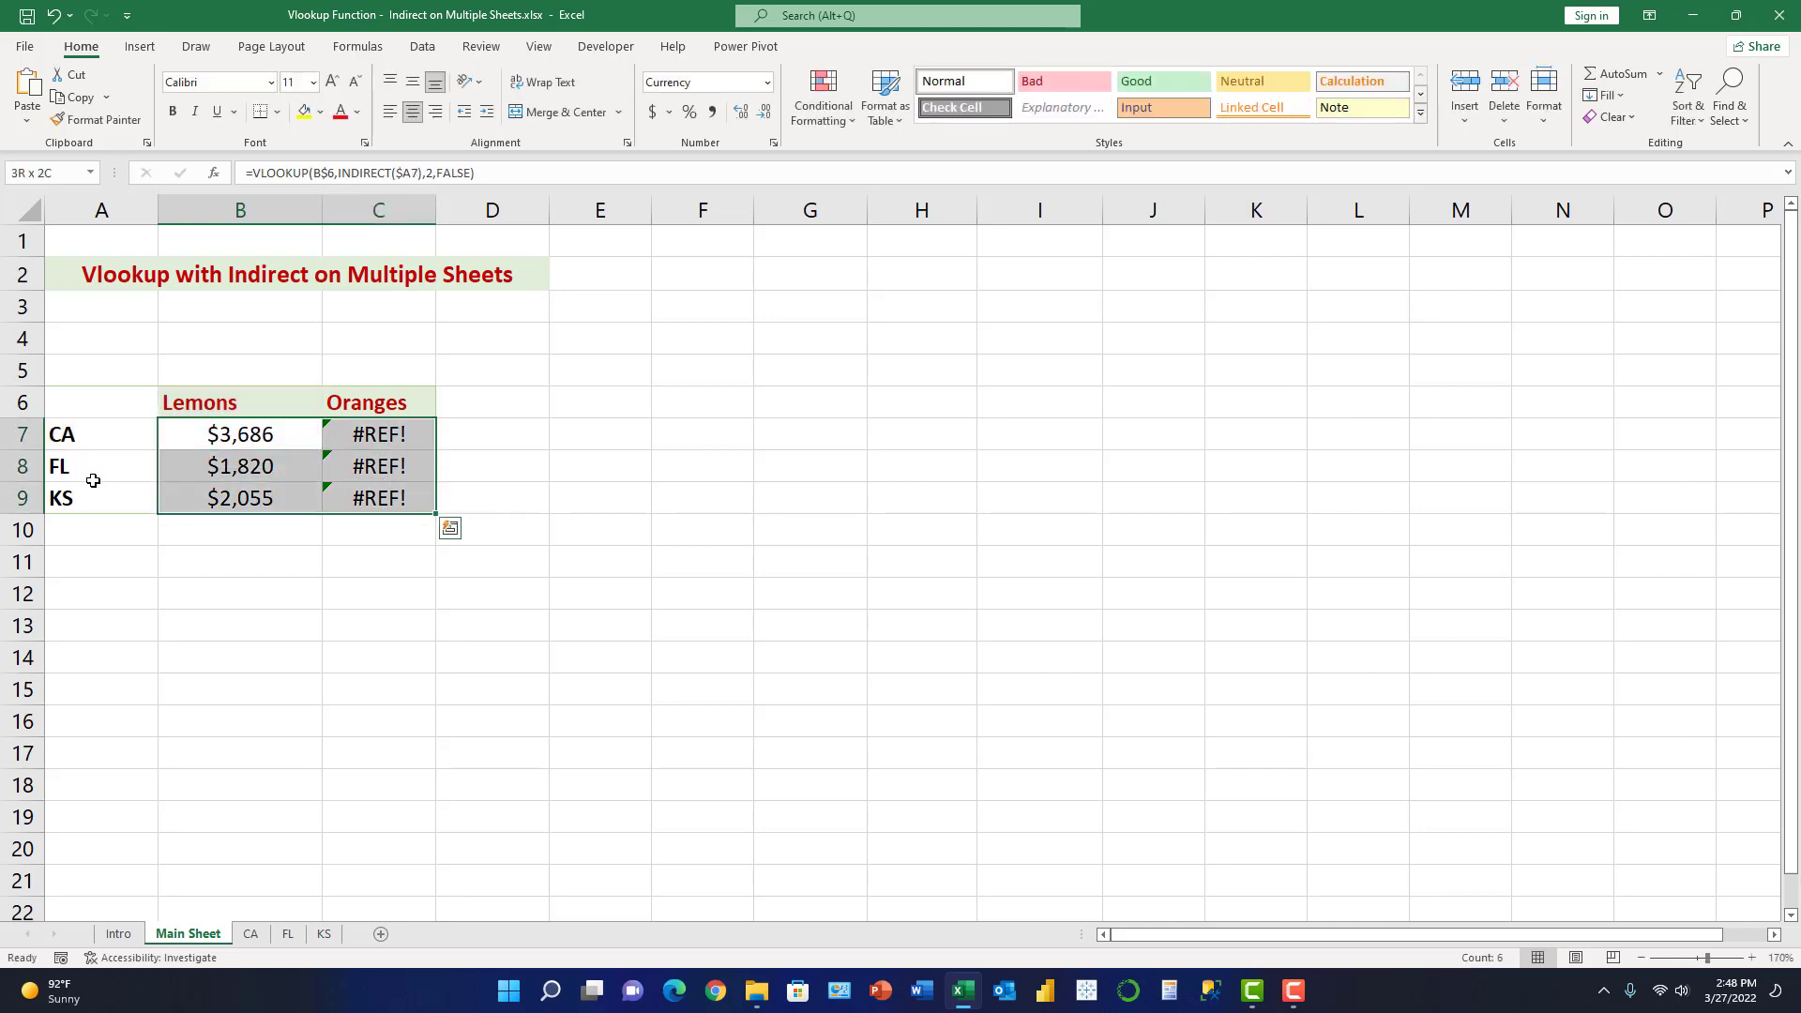
pyautogui.hotkey('ctrl', 'r')
pyautogui.press('Down')
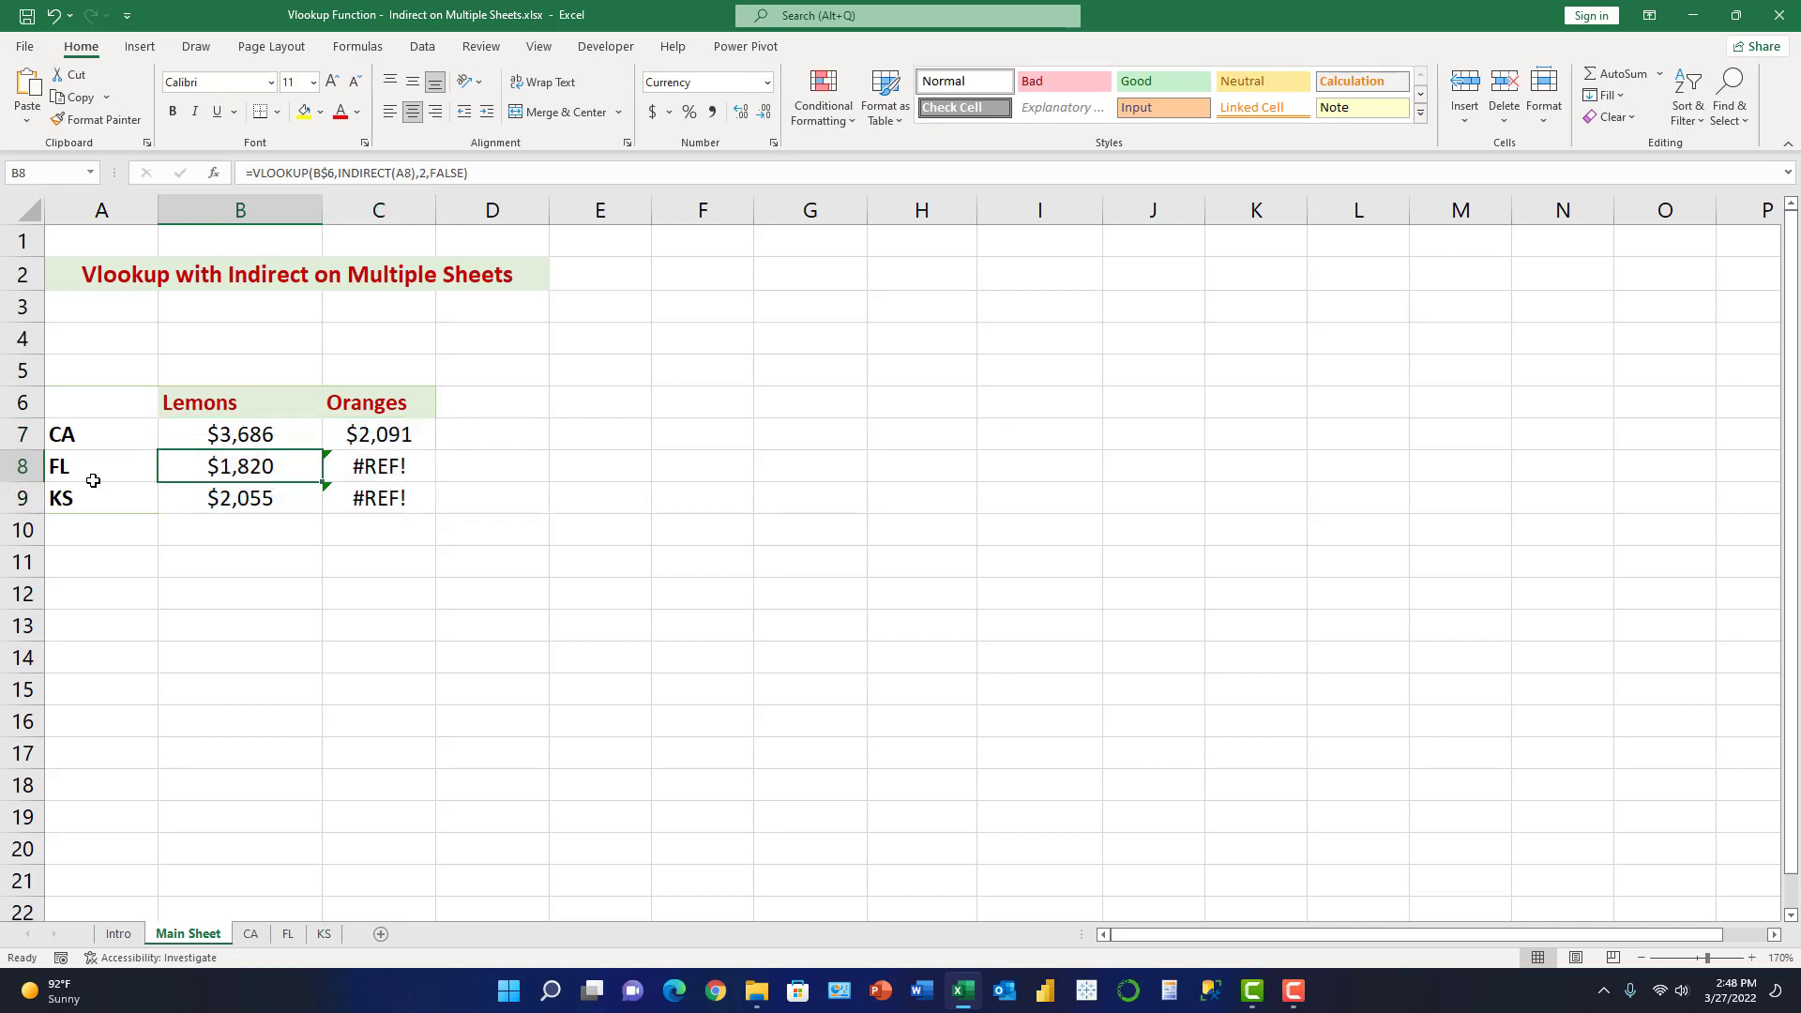
pyautogui.press('Up')
pyautogui.hotkey('shift', 'Down')
pyautogui.hotkey('shift', 'Down')
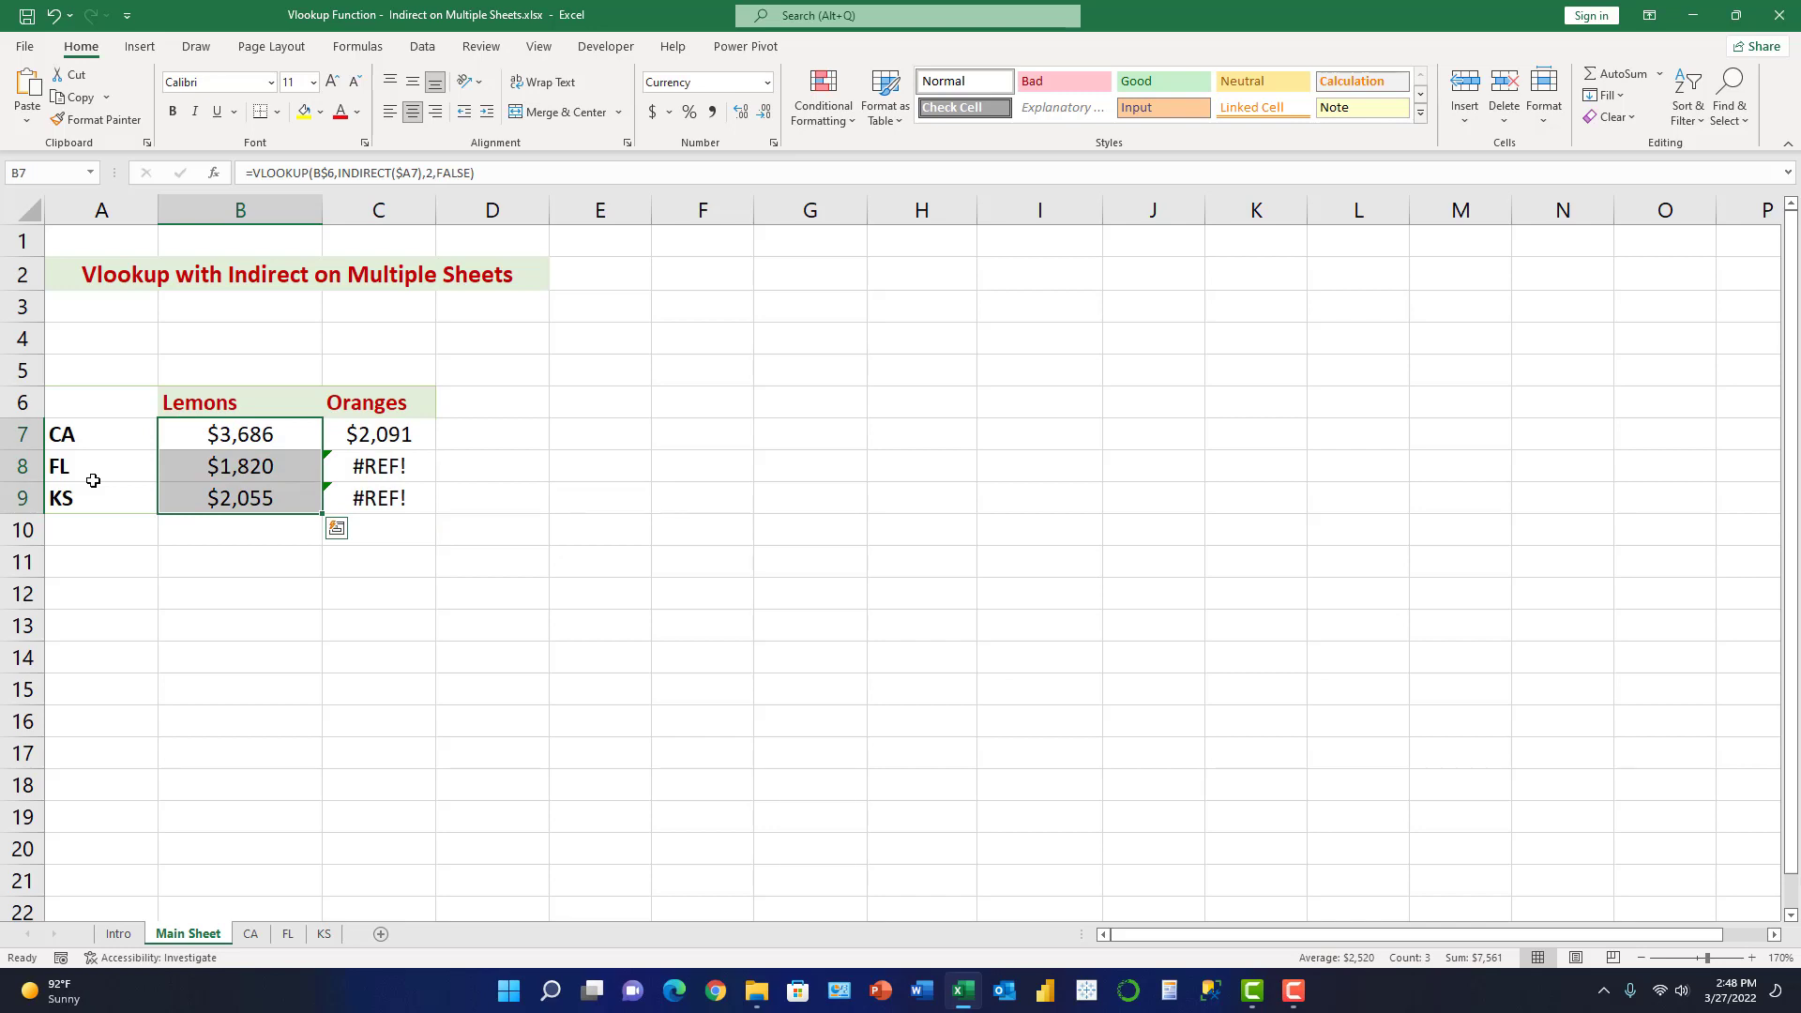
pyautogui.hotkey('shift', 'Right')
pyautogui.hotkey('ctrl', 'r')
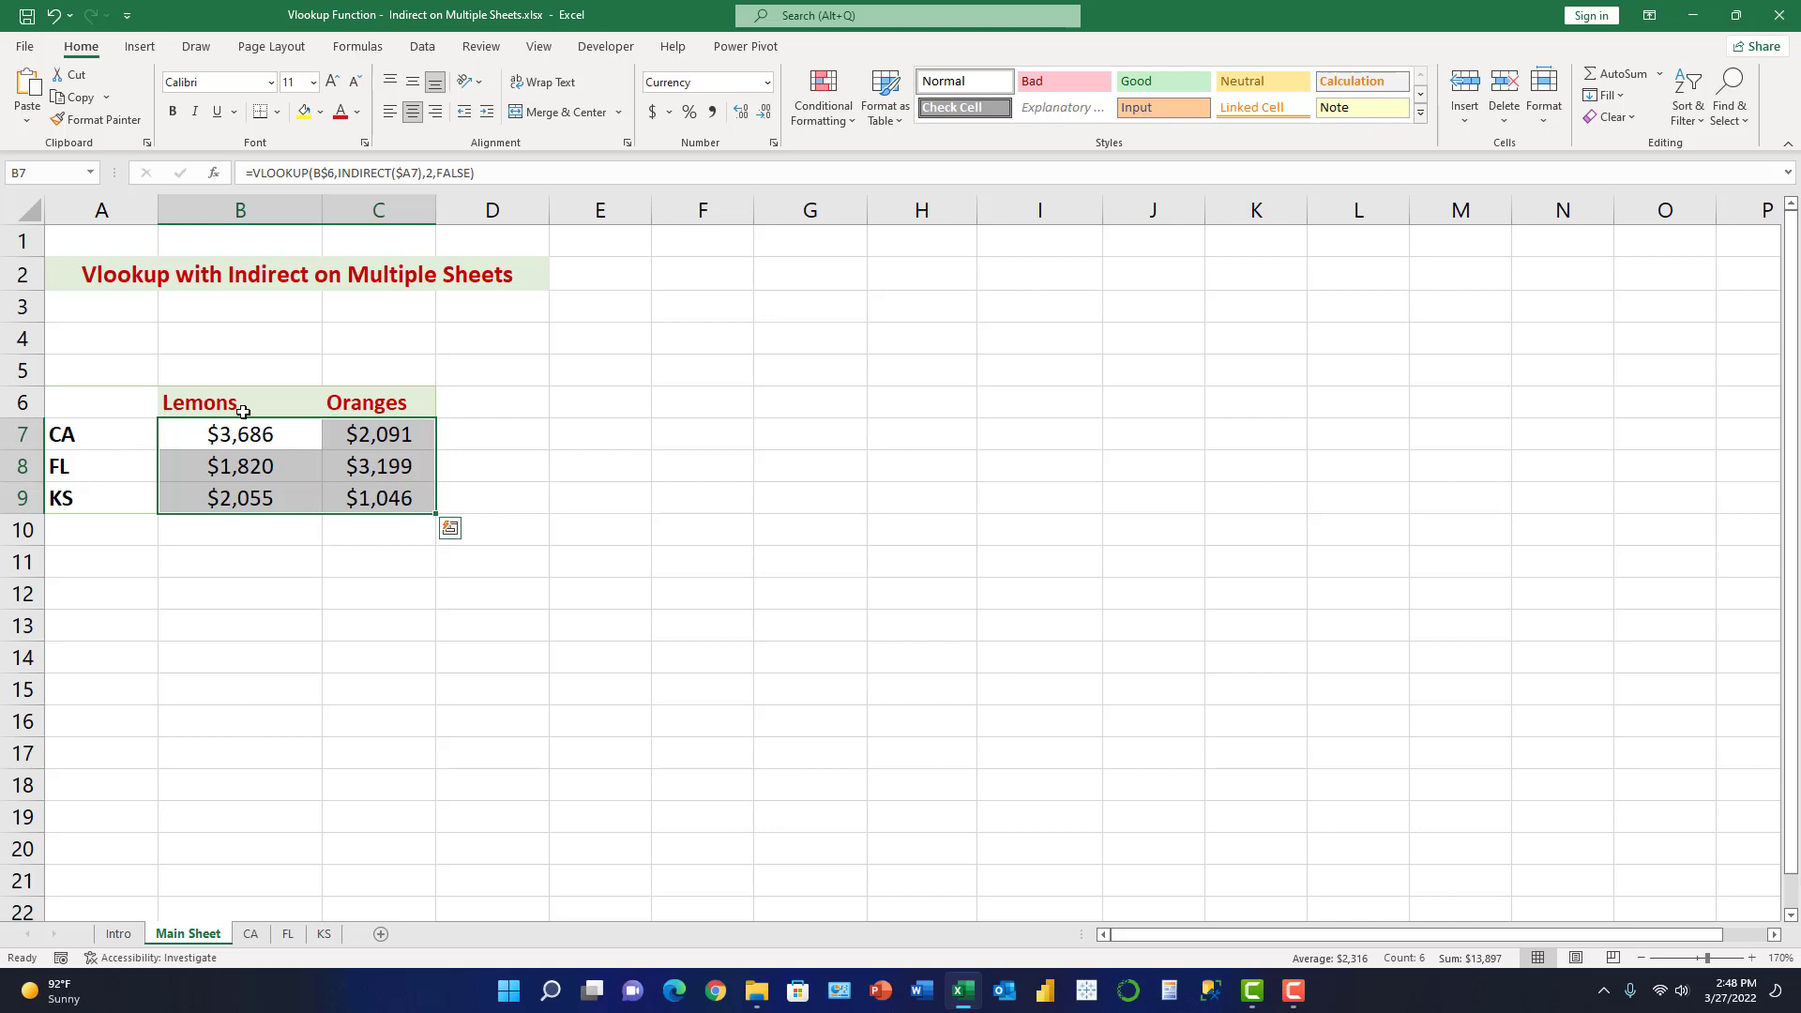
pyautogui.click(451, 467)
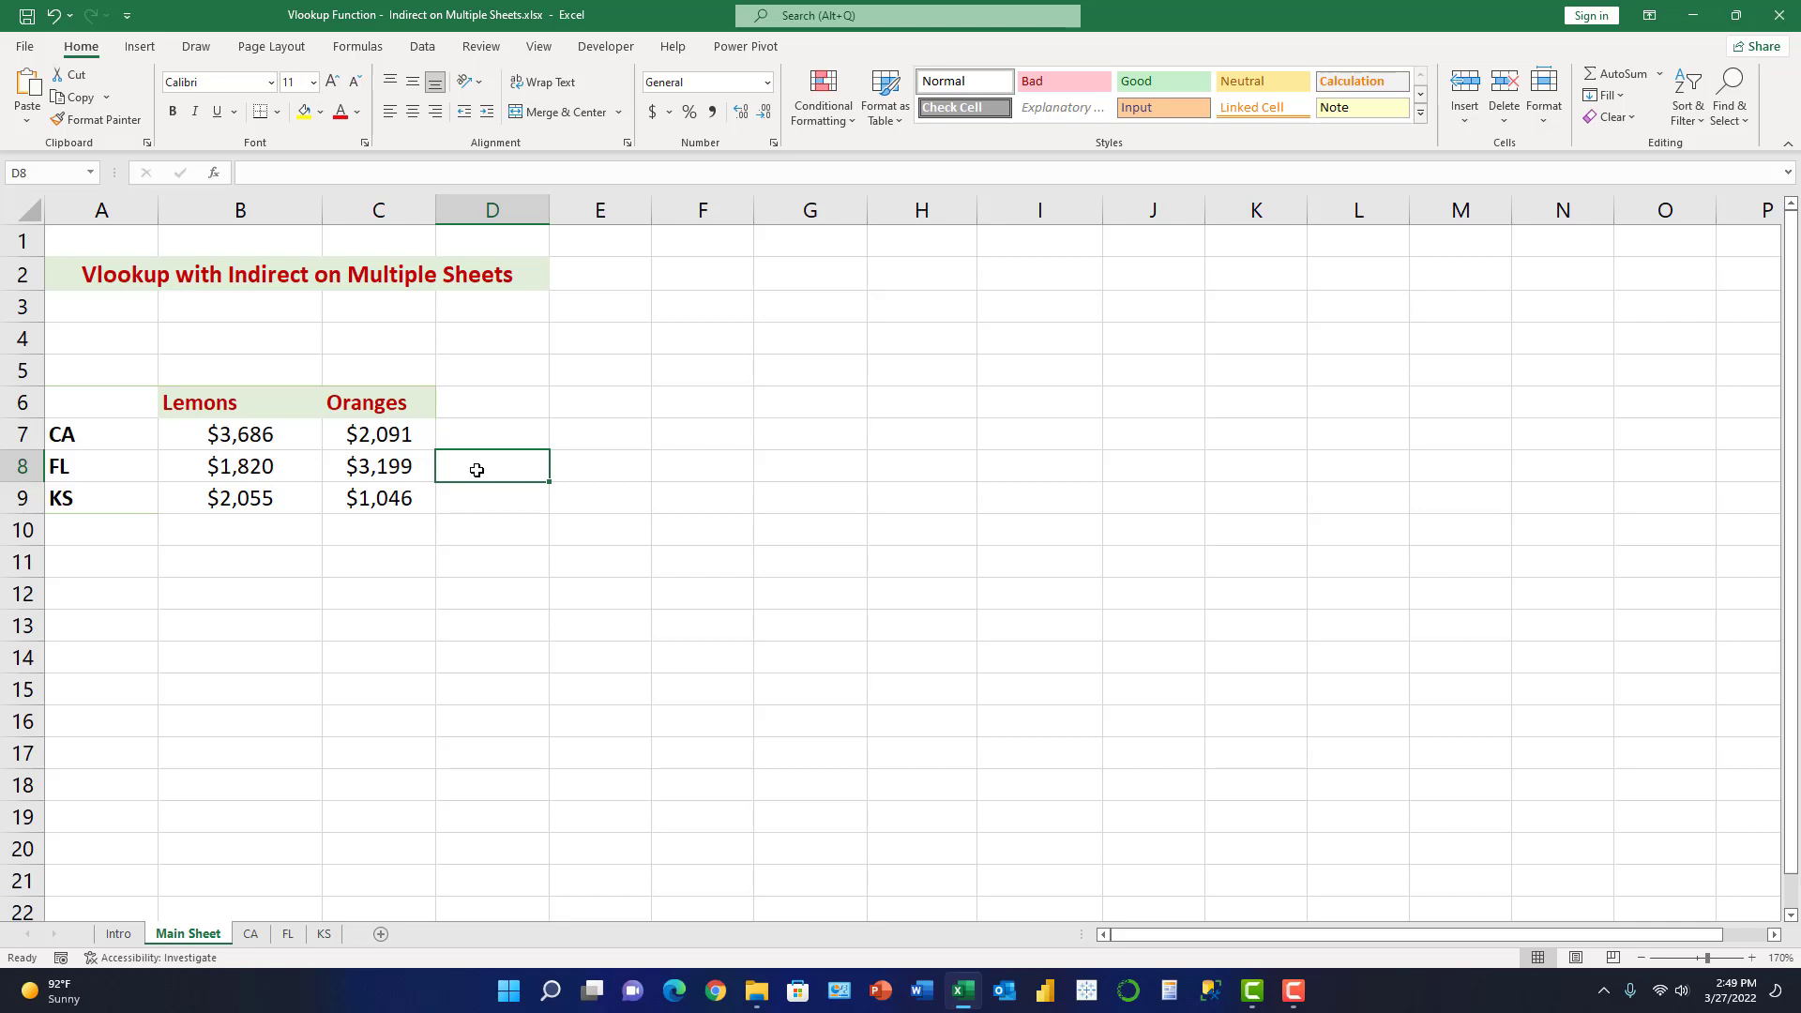
pyautogui.click(250, 933)
pyautogui.click(288, 933)
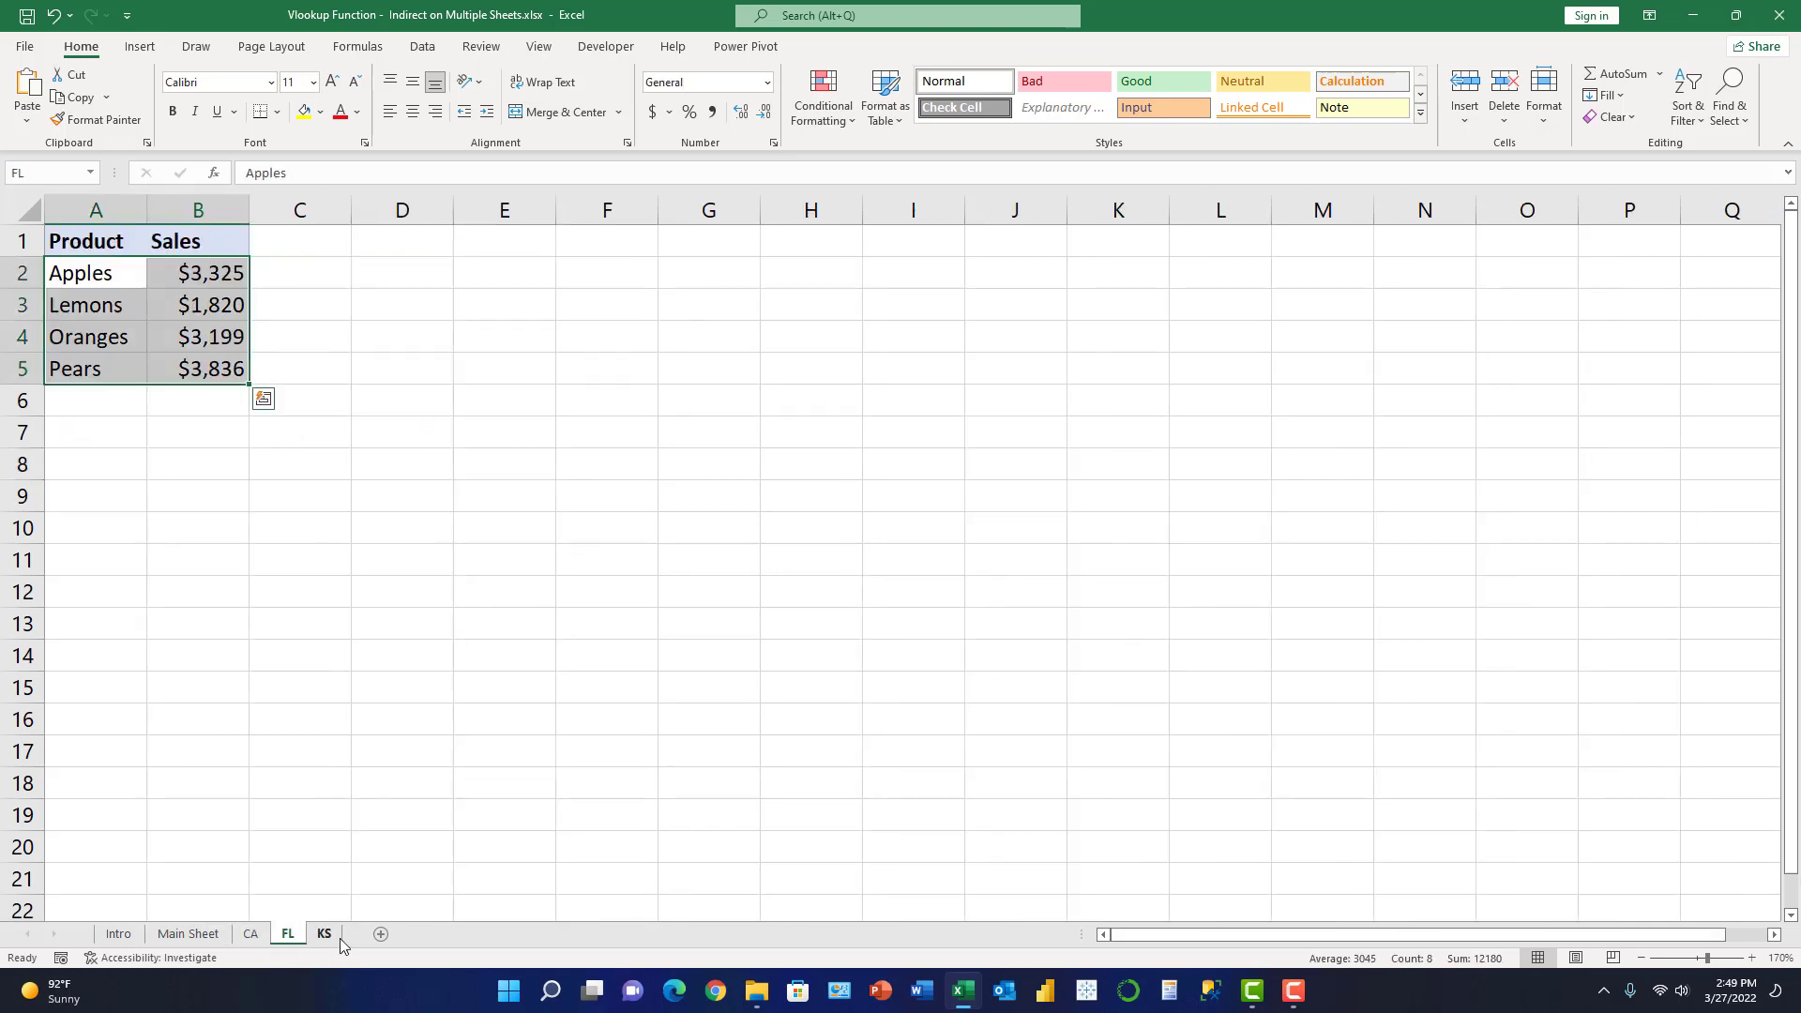
pyautogui.click(338, 937)
pyautogui.click(193, 938)
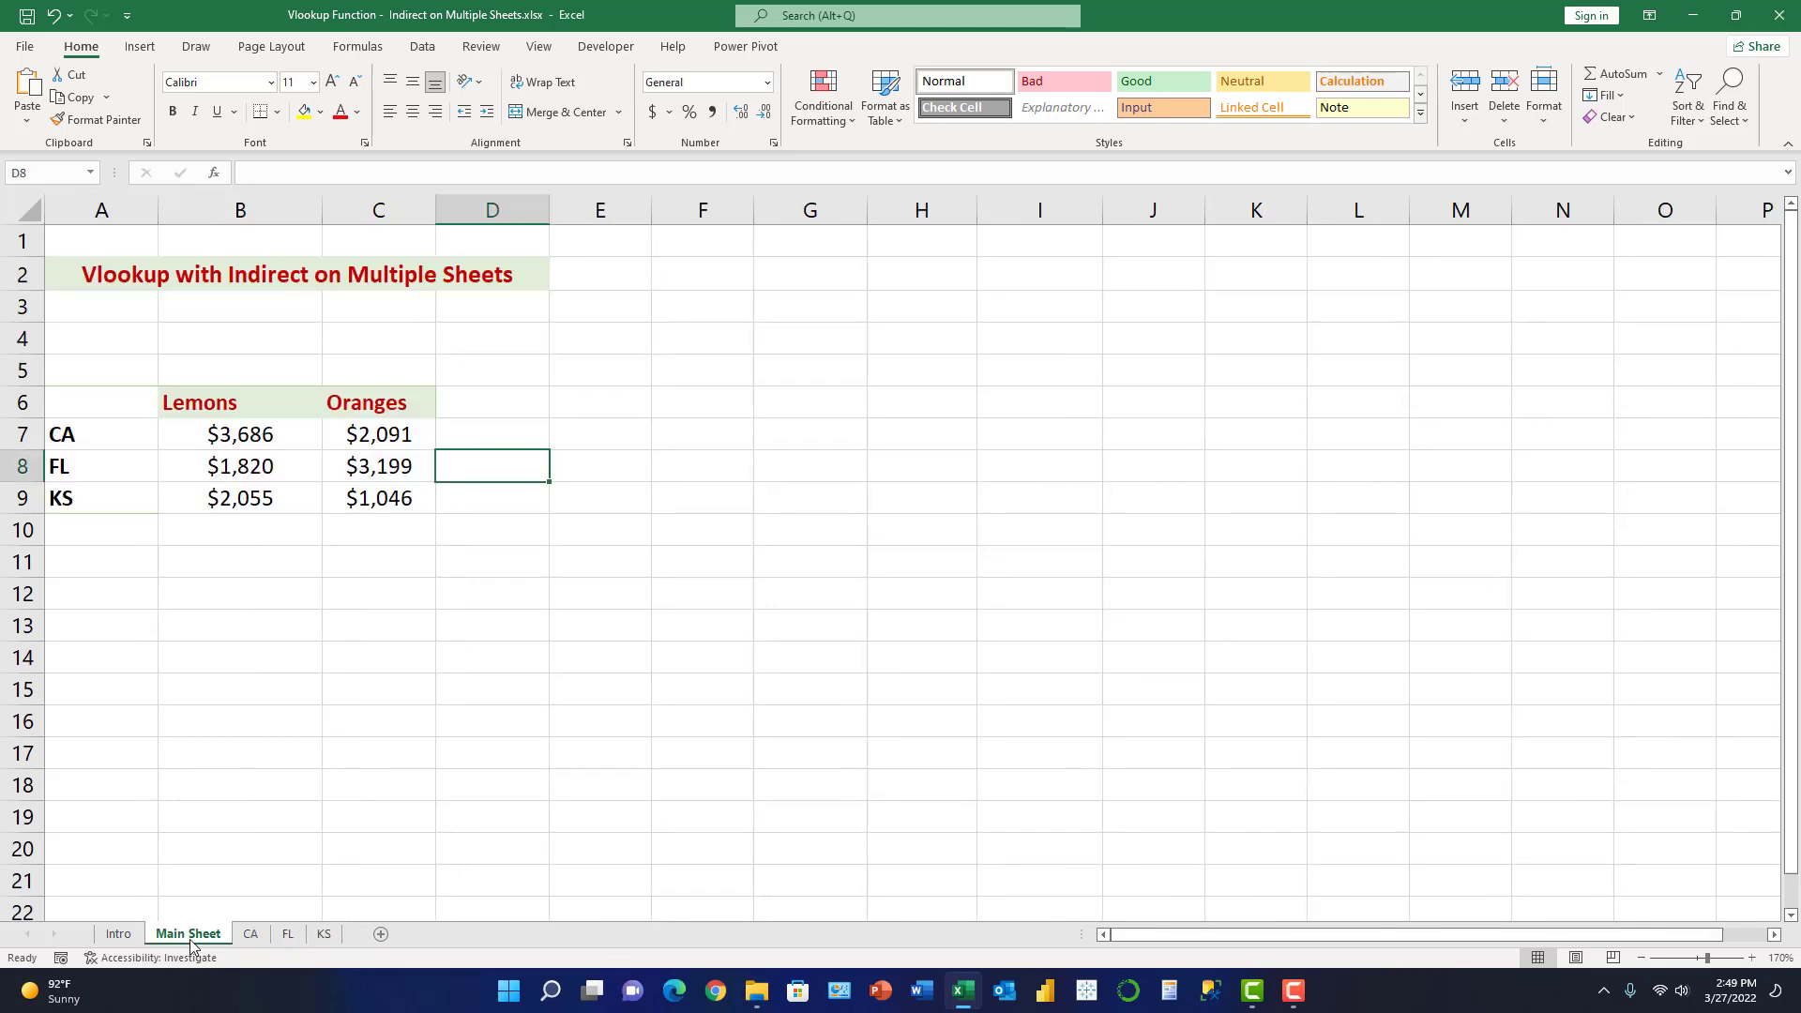
pyautogui.click(246, 939)
pyautogui.click(287, 934)
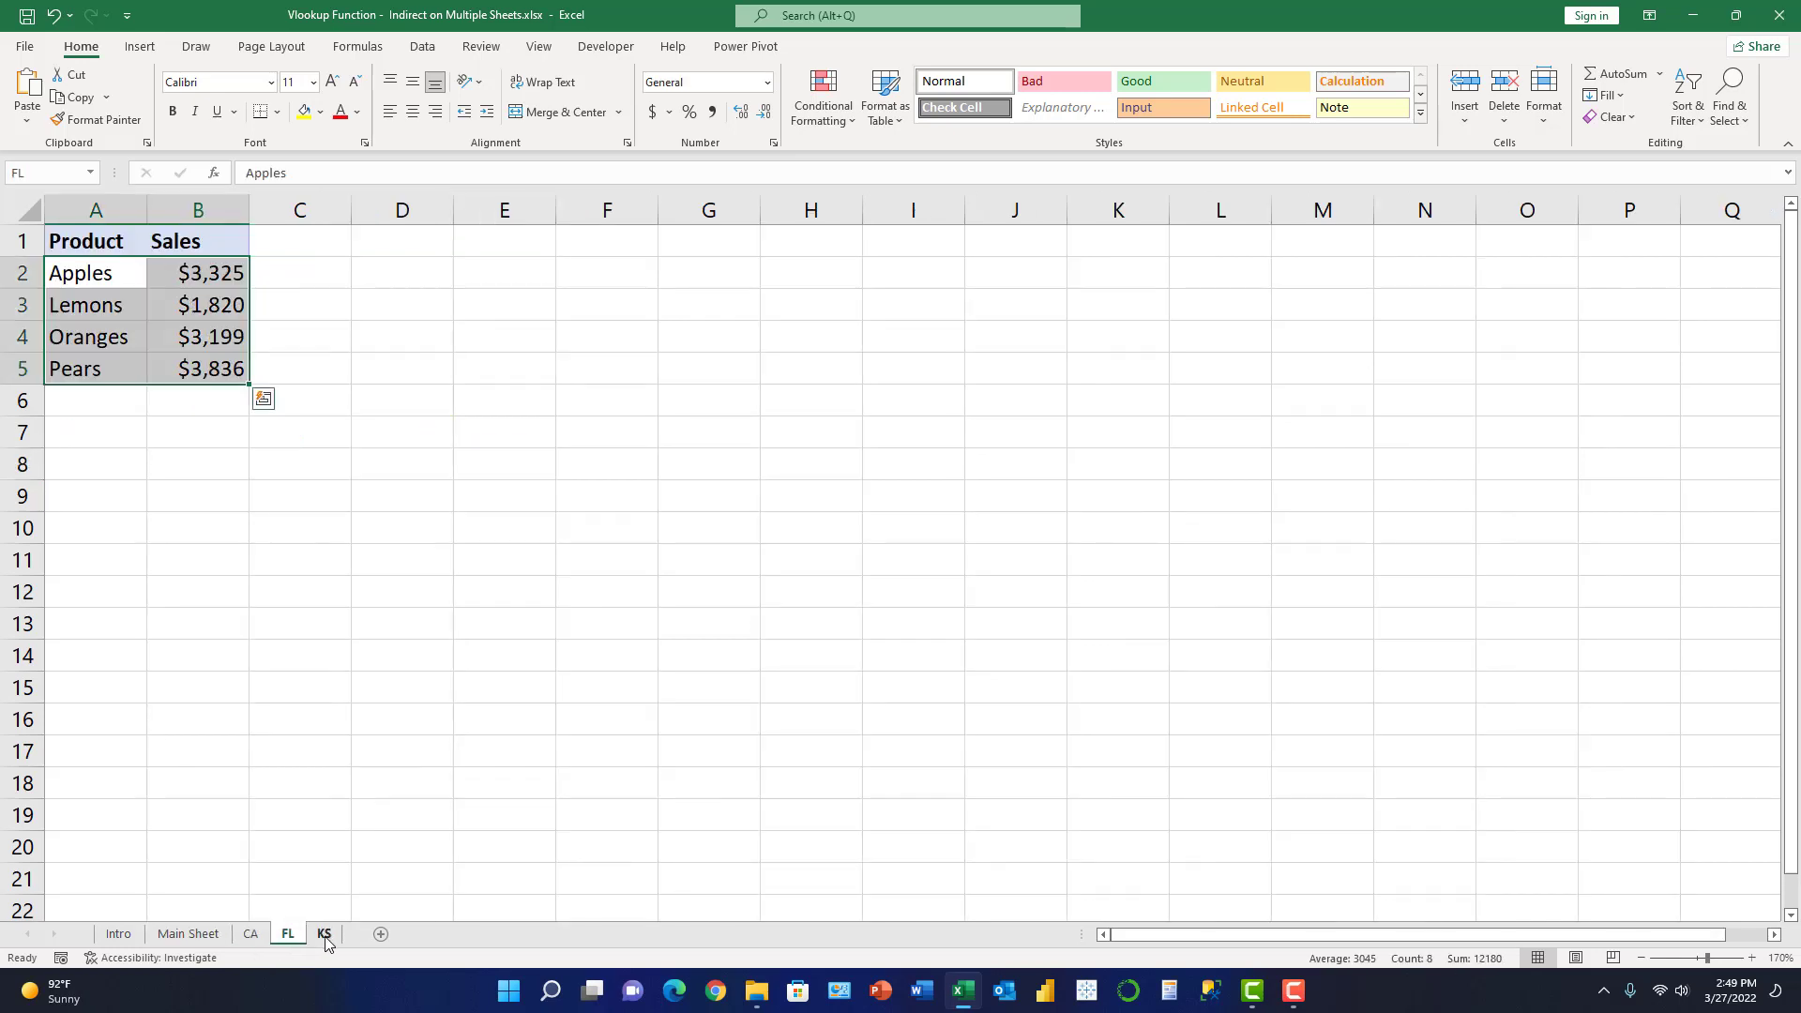
pyautogui.click(323, 934)
pyautogui.click(202, 935)
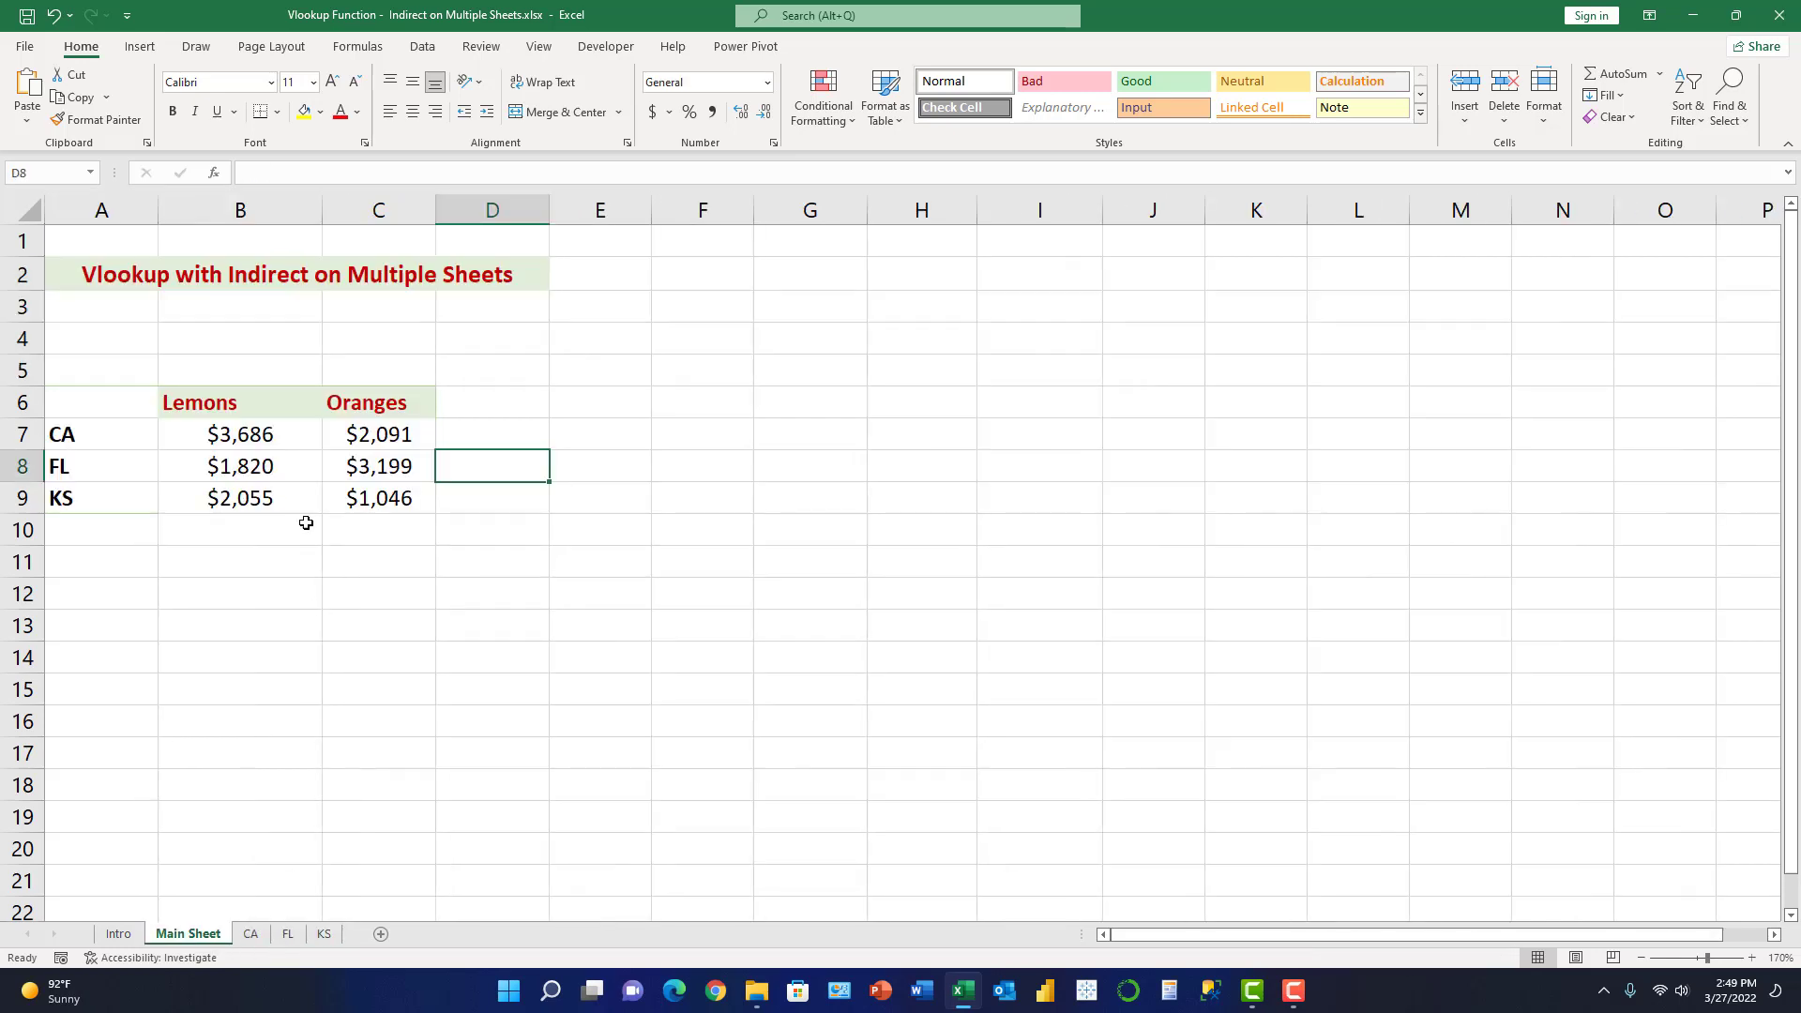
pyautogui.click(220, 438)
pyautogui.click(241, 402)
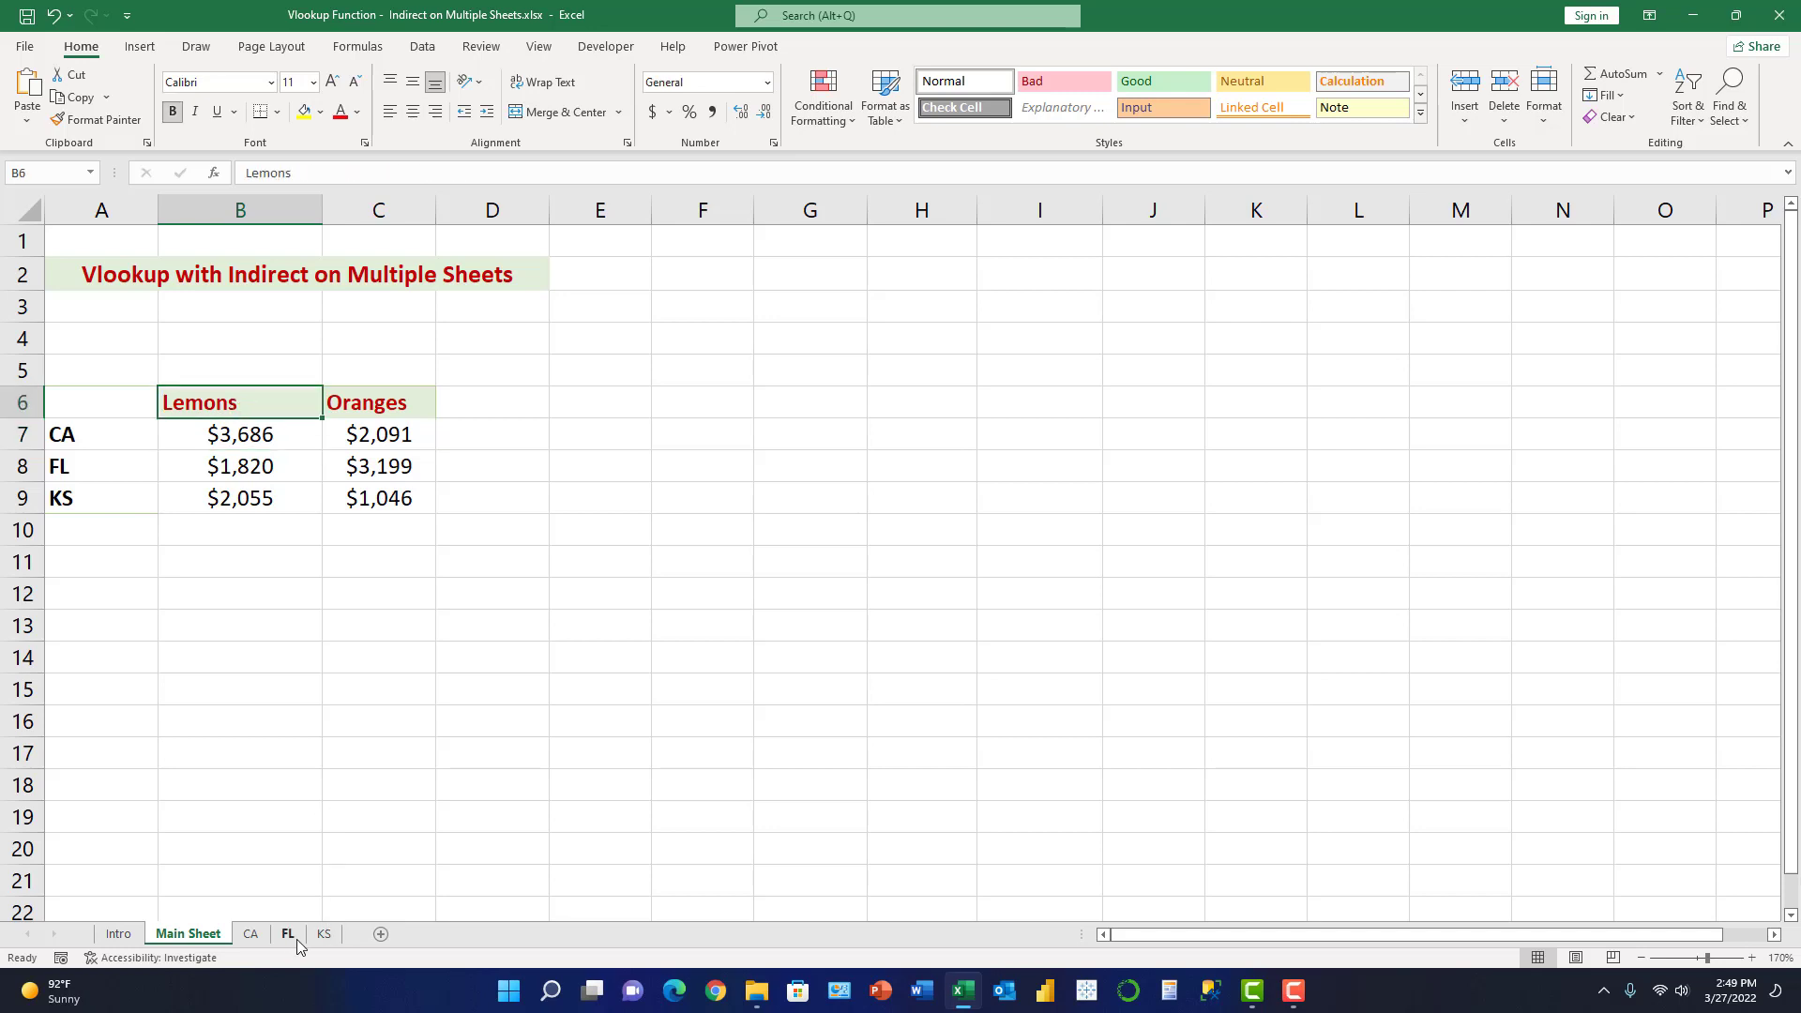
# Step: Replace the Lemons header in B6 with Apples, giving $1,378, $3,325 and $4,022
pyautogui.click(253, 934)
pyautogui.click(207, 934)
pyautogui.write('Apple')
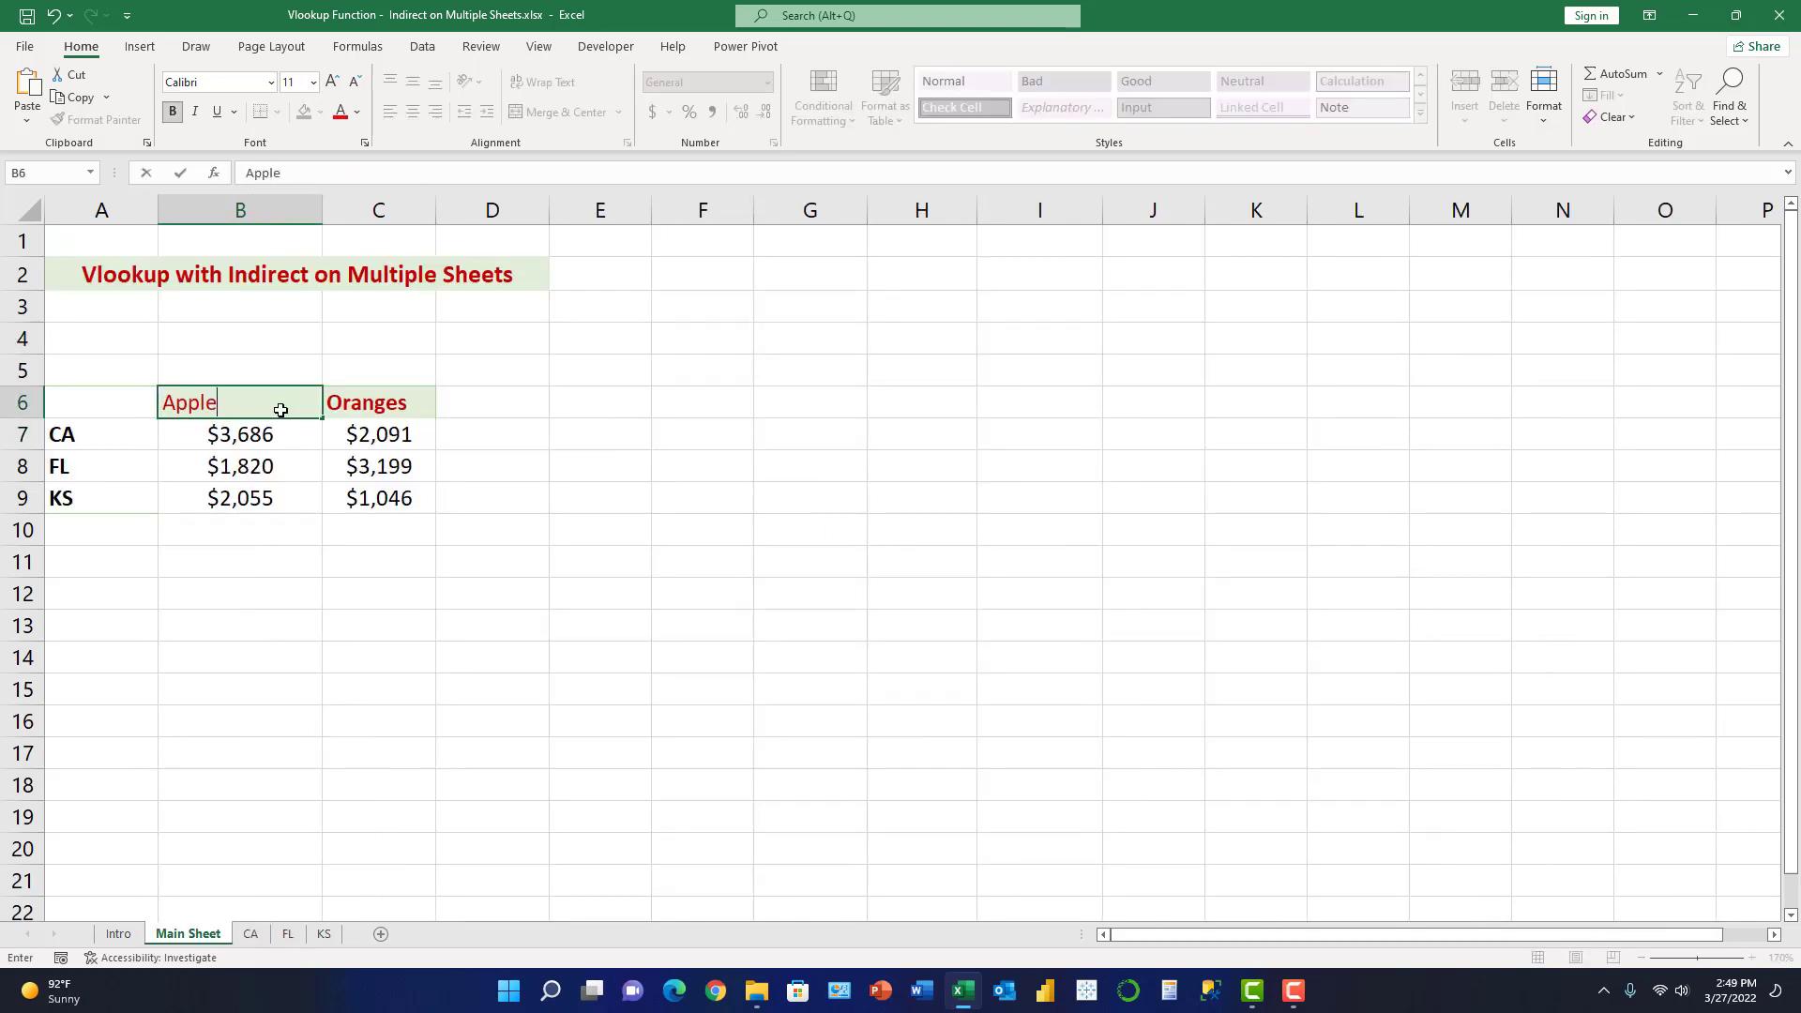
pyautogui.write('s')
pyautogui.press('Return')
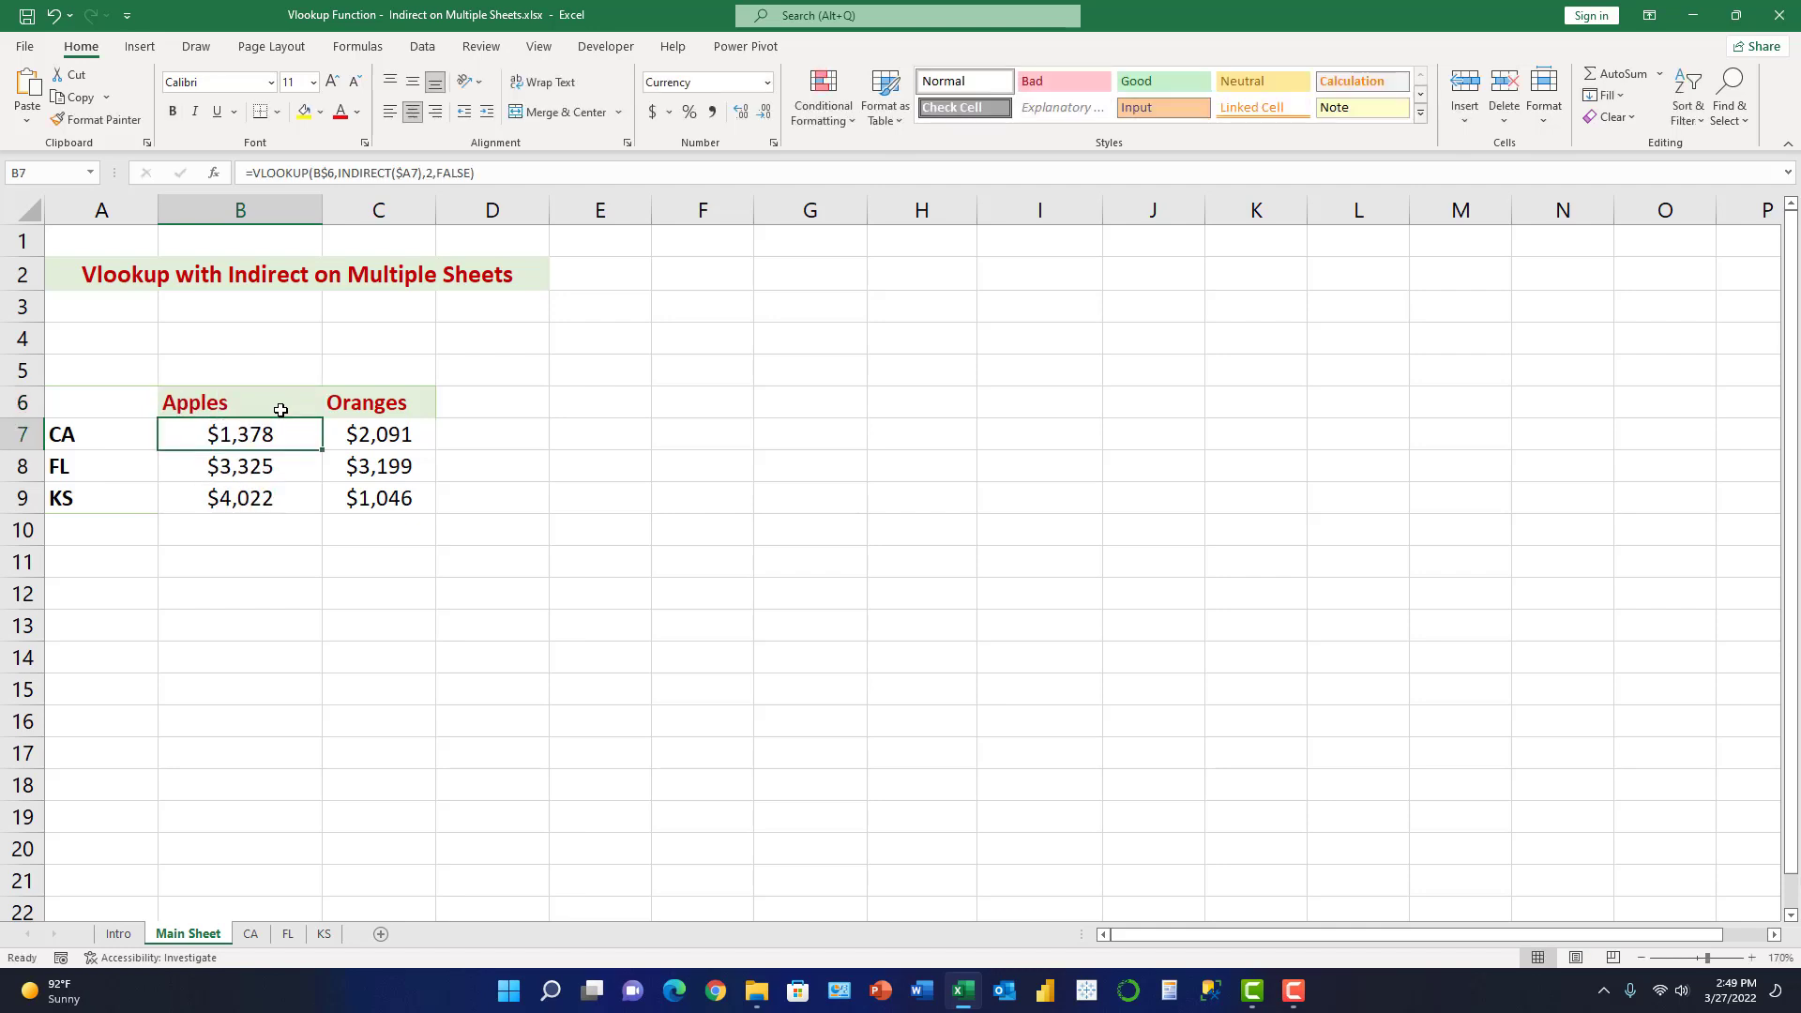